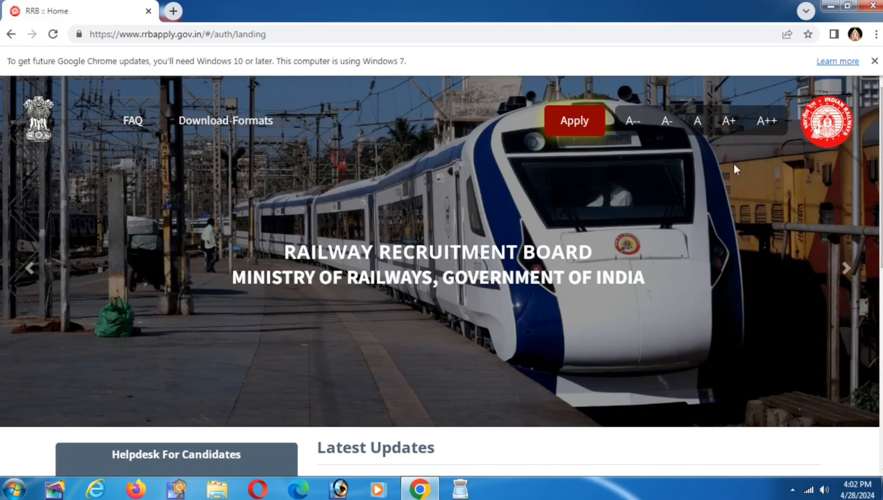
Step: Preview the Apply account options and scroll down to the Latest Updates list of RPF recruitments
left_click(562, 131)
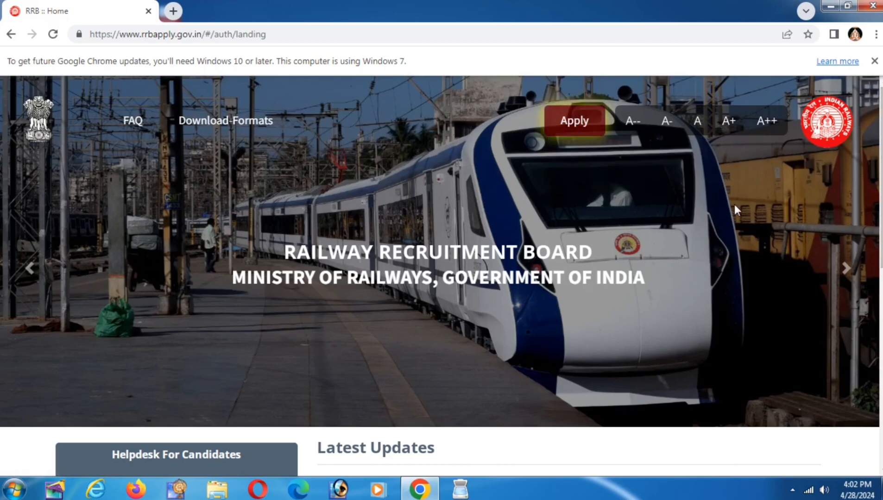
scroll(564, 278, "down", 4)
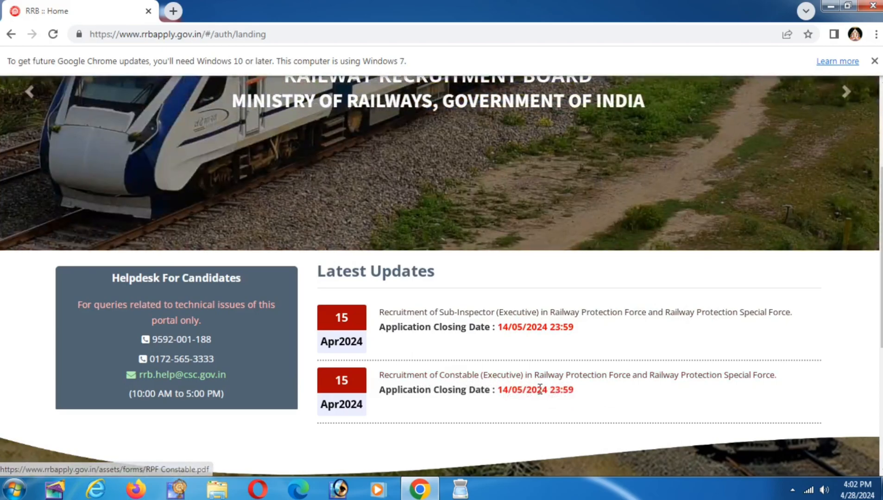
Step: Open the Constable notice and review the 15-04-2024 to 14-05-2024 application dates and modification window
left_click(511, 376)
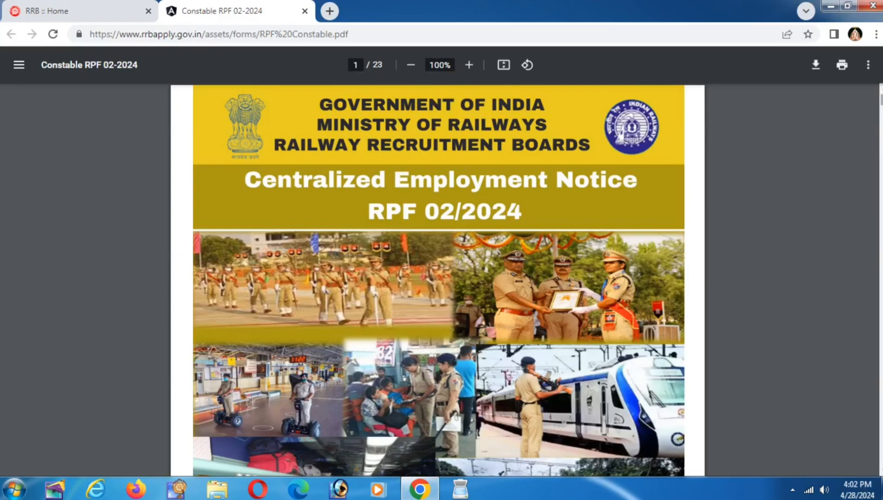
scroll(437, 281, "down", 10)
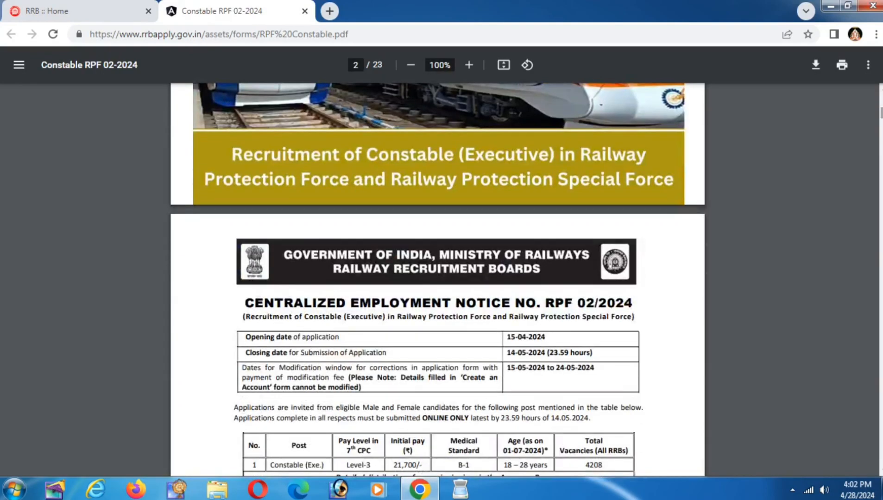
scroll(342, 166, "down", 3)
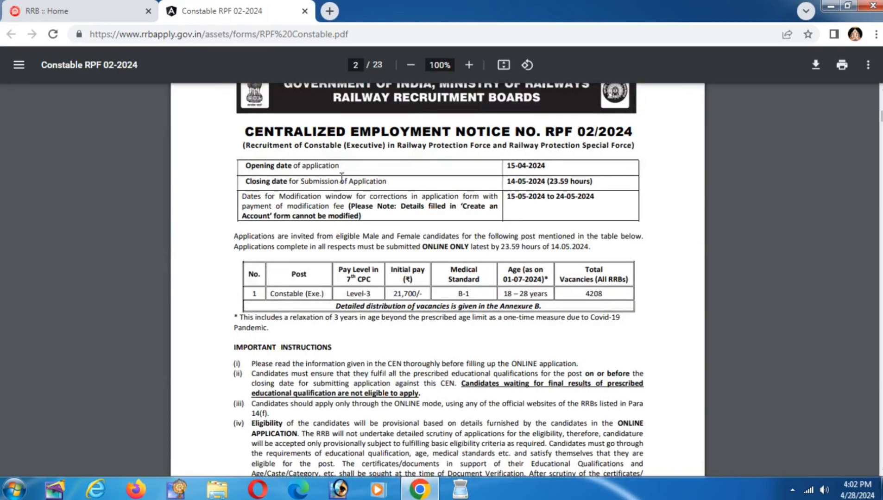
left_click_drag(343, 166, 502, 181)
left_click(511, 181)
left_click_drag(508, 181, 604, 181)
left_click(606, 188)
left_click_drag(509, 198, 559, 200)
left_click(580, 203)
Step: Review the Constable (Exe.) post's Level-3 pay level and 21,700/- initial pay
left_click_drag(275, 291, 327, 293)
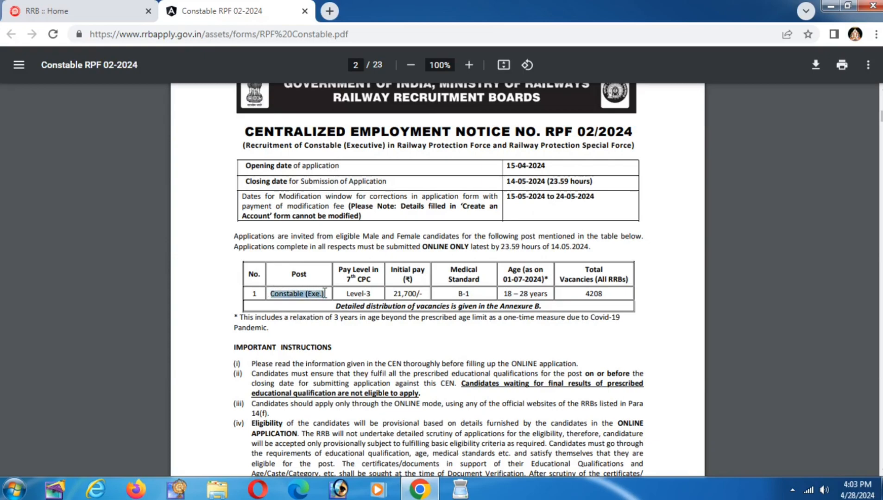
left_click(327, 293)
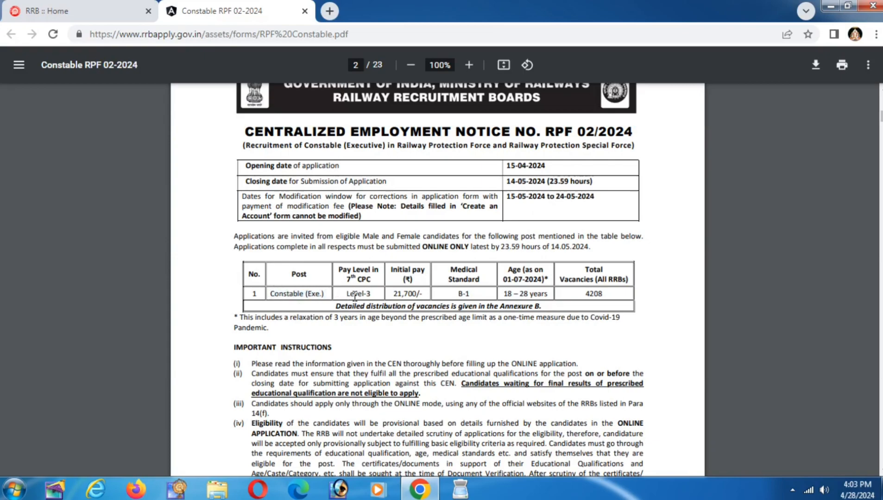
left_click_drag(347, 291, 424, 294)
left_click(382, 293)
left_click(424, 294)
left_click_drag(392, 293, 421, 297)
left_click(422, 297)
Step: Review the age cutoff date, the 18–28 years age range and the 4208 total vacancies
left_click_drag(506, 269, 538, 285)
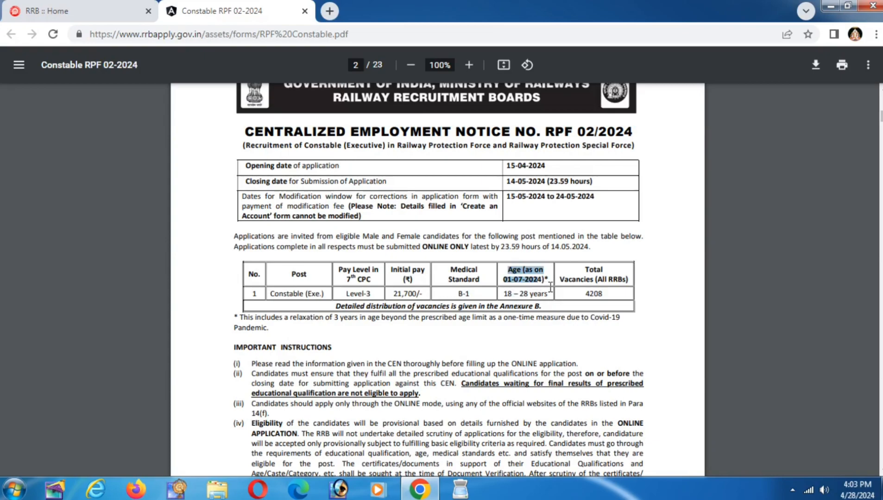
left_click(506, 295)
left_click_drag(504, 294, 548, 295)
left_click(547, 294)
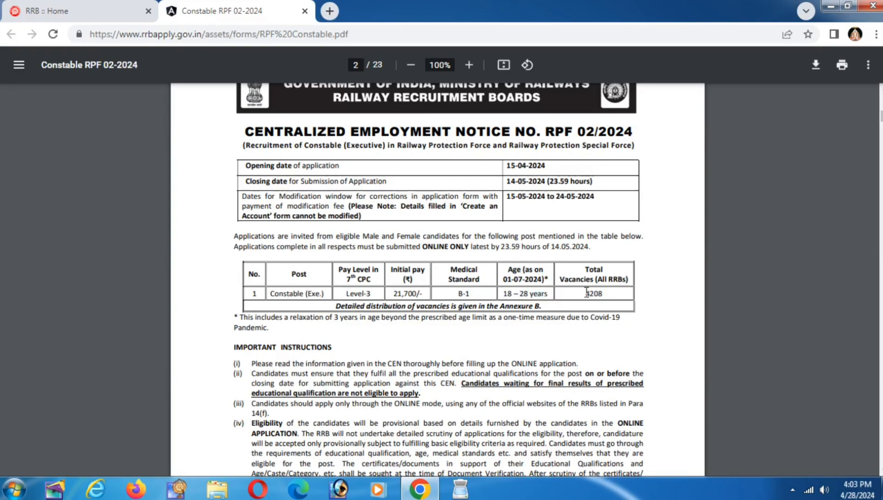
left_click_drag(585, 293, 605, 294)
left_click(605, 295)
Step: Dismiss the Windows colour-scheme prompt and scroll down to the section 5 age limits
scroll(781, 103, "down", 4)
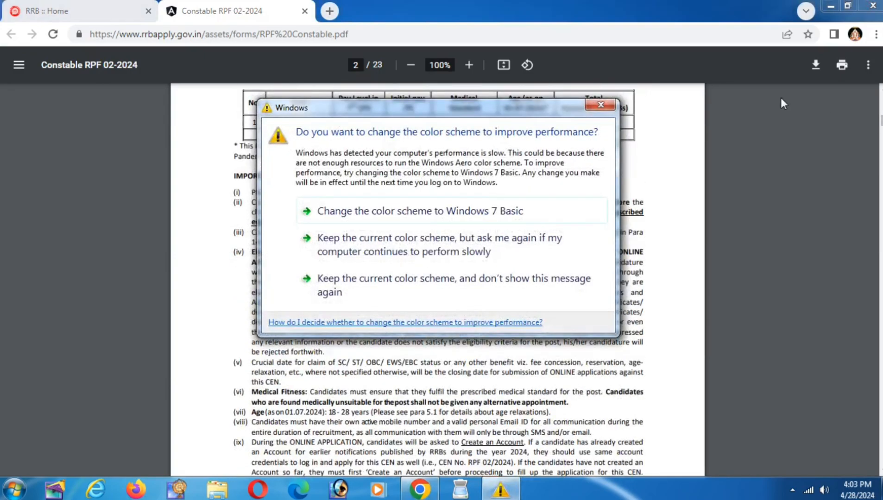
left_click(600, 105)
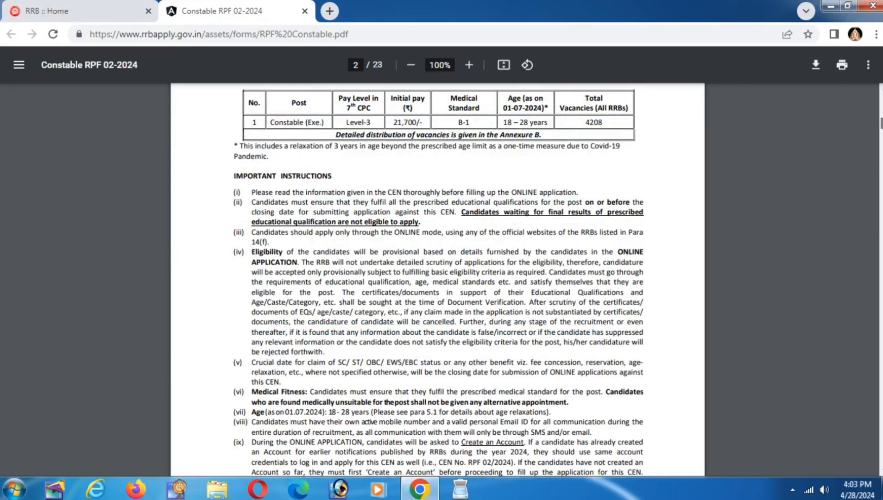
scroll(438, 278, "down", 15)
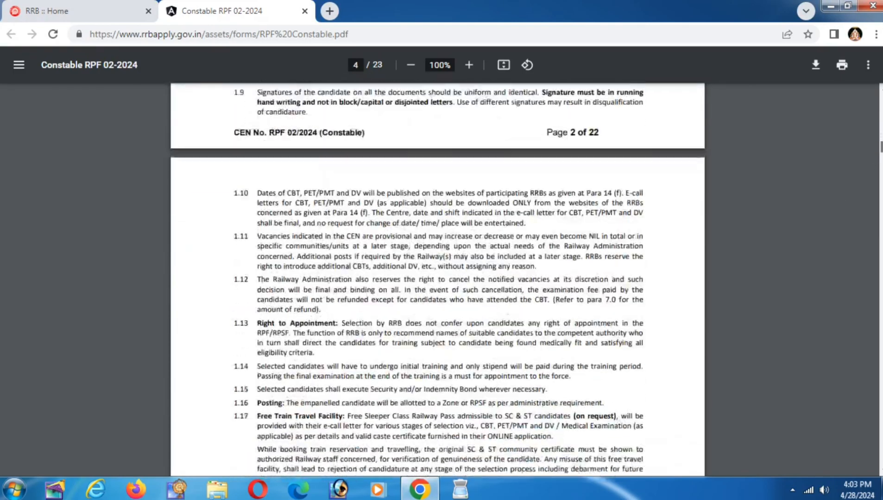
scroll(438, 278, "down", 12)
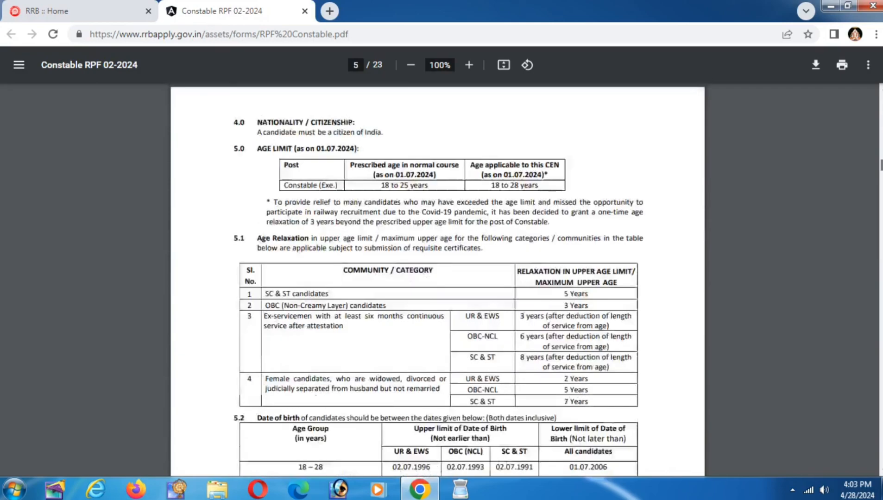
scroll(438, 278, "down", 2)
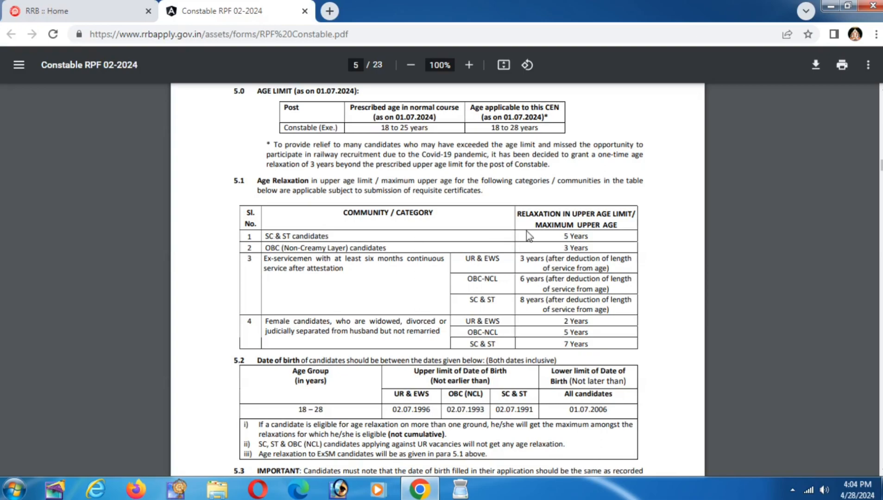
Step: Review the SC & ST, OBC and ex-servicemen age relaxation rows
left_click_drag(562, 236, 613, 246)
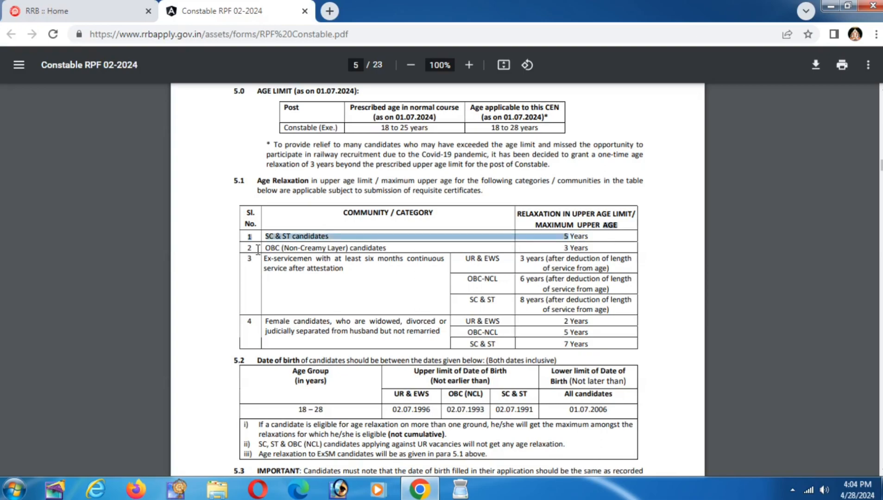
left_click(268, 248)
left_click_drag(268, 248, 300, 252)
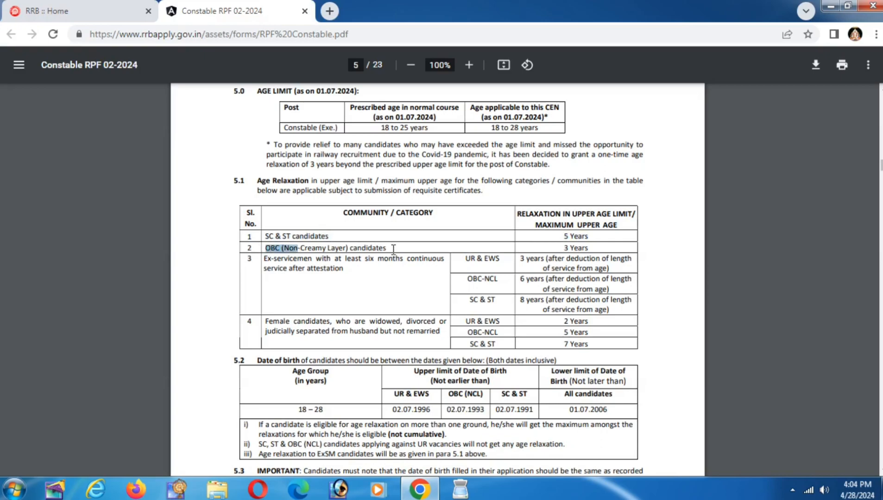
left_click(564, 253)
left_click_drag(580, 253, 595, 256)
left_click(605, 249)
Step: Review the ₹500 general and ₹250 reserved-category exam fees, then return to the RRB :: Home tab
scroll(438, 278, "down", 7)
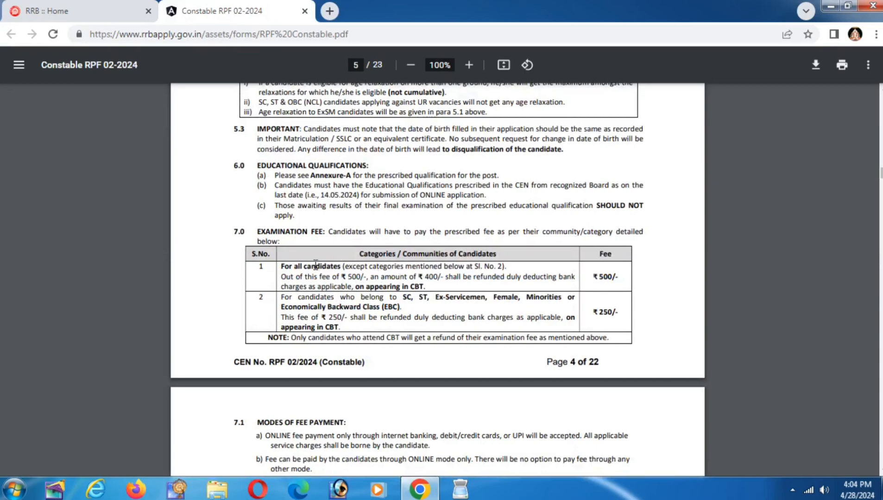
left_click_drag(281, 266, 560, 280)
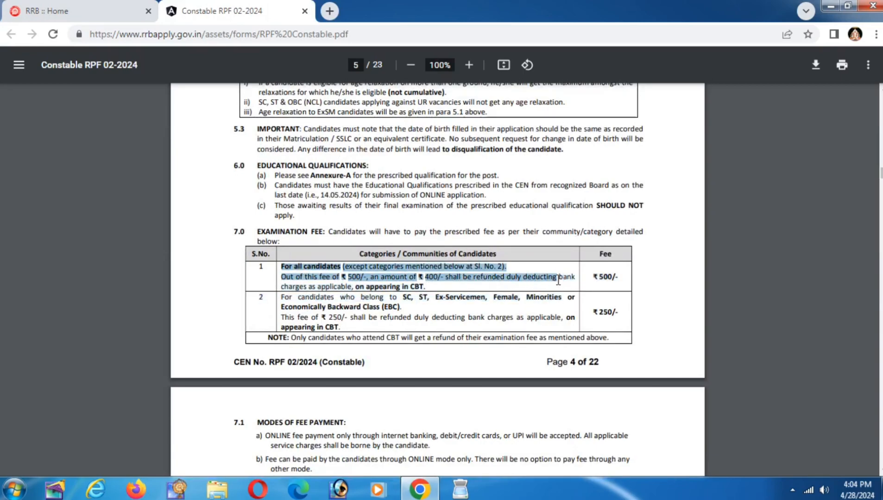
left_click(561, 278)
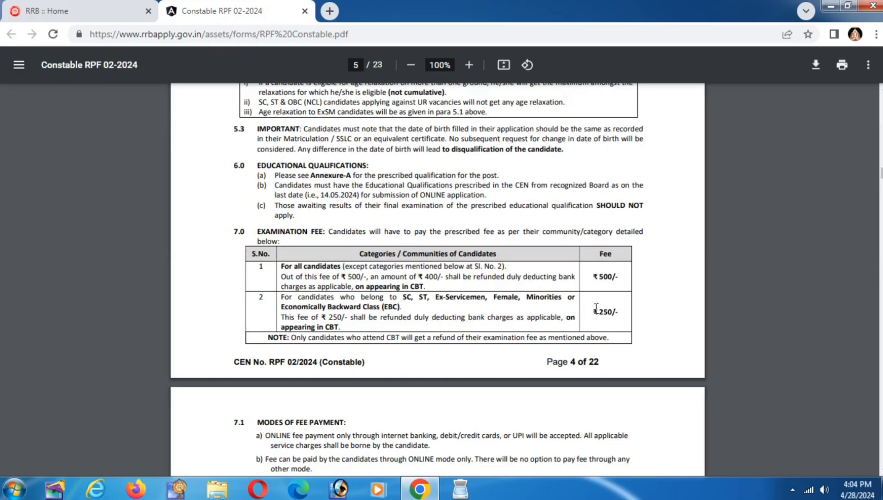
left_click_drag(594, 311, 617, 313)
left_click(617, 312)
left_click(77, 3)
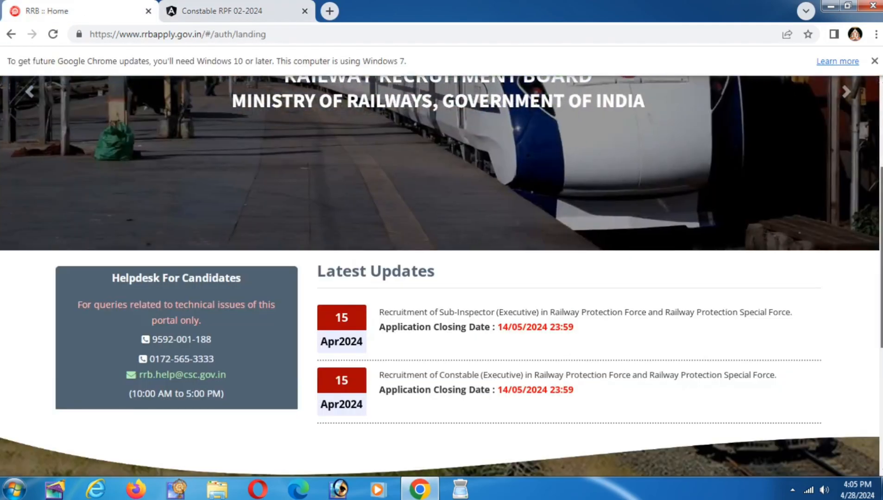
Step: Visit the existing-account sign-in page, go back home, then choose Apply > Create An Account
scroll(825, 216, "up", 4)
left_click(575, 123)
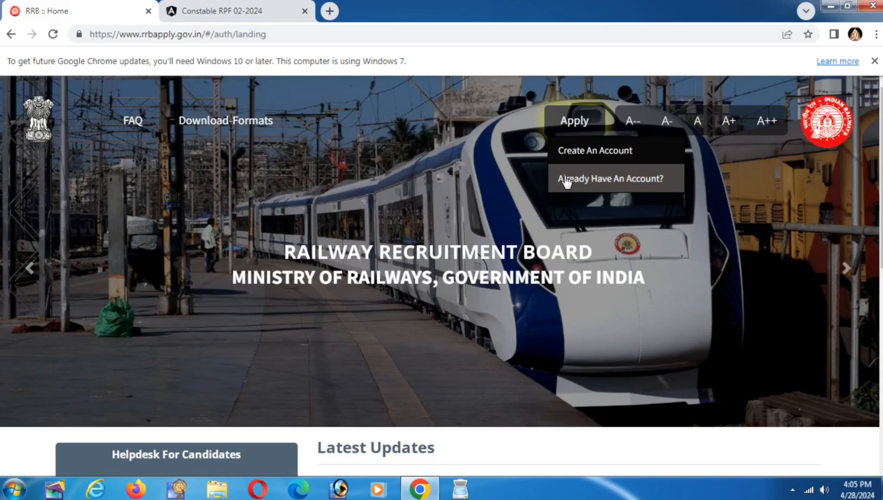
left_click(595, 181)
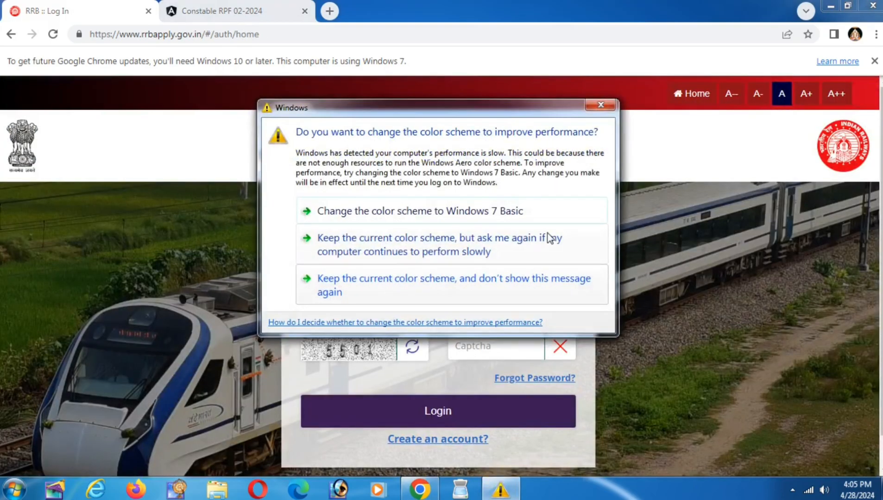
left_click(599, 107)
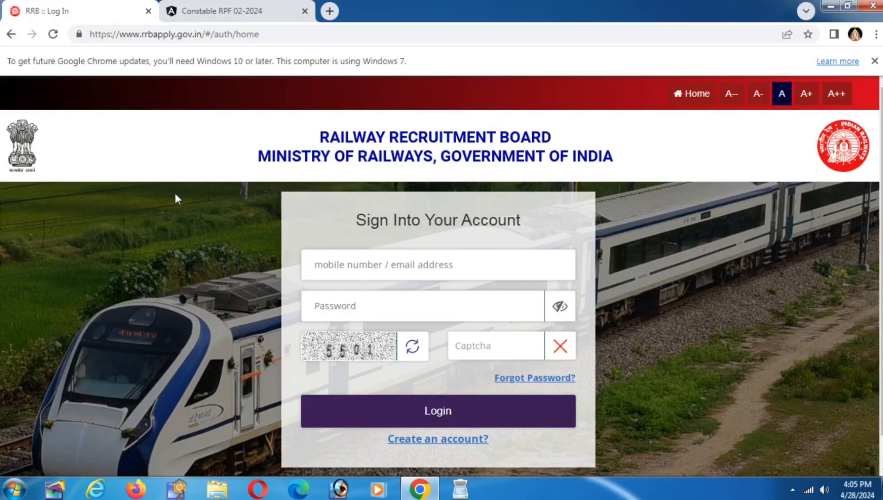
left_click(10, 35)
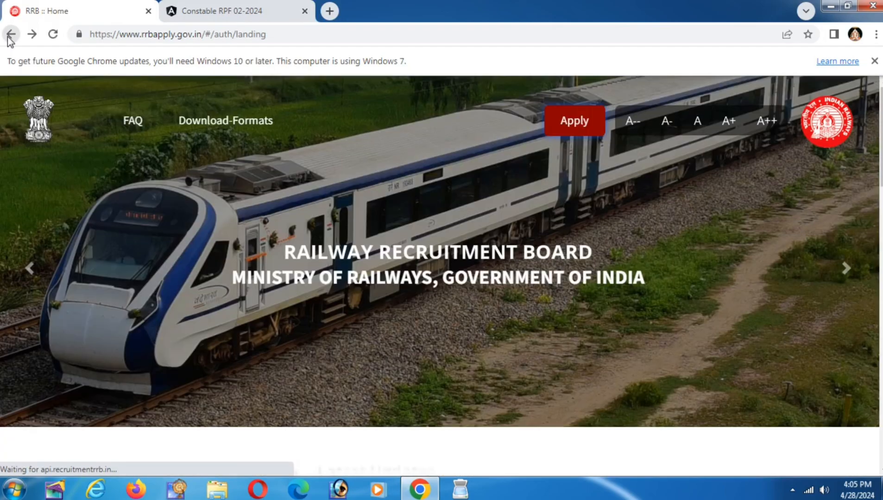
left_click(566, 134)
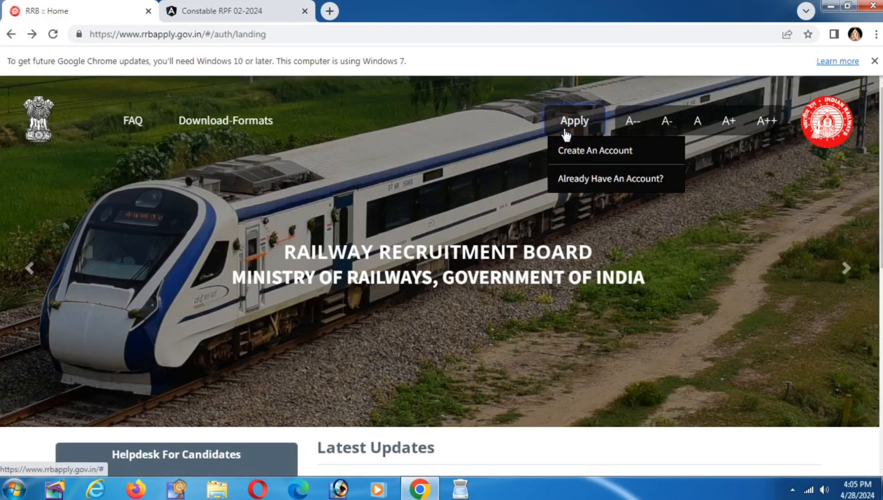
left_click(587, 155)
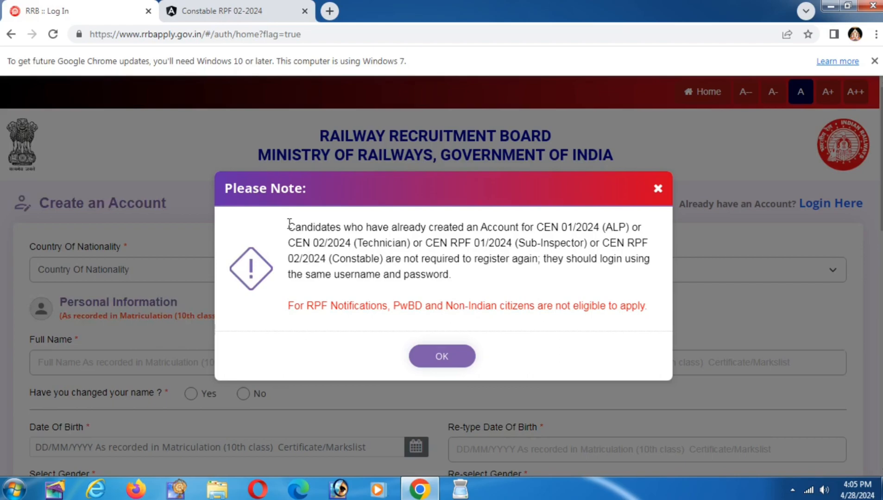
Step: Read the note that existing CEN Constable applicants are not required to register again
left_click_drag(289, 227, 546, 228)
left_click(542, 228)
left_click_drag(336, 258, 503, 279)
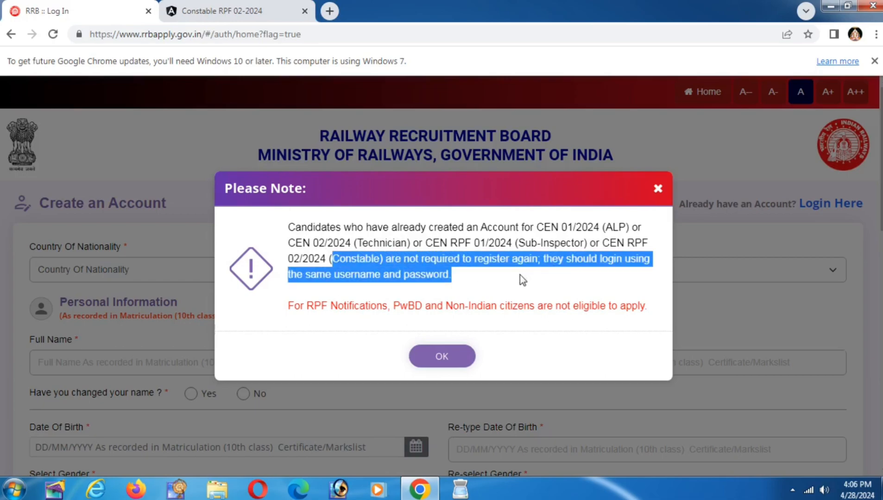
left_click(539, 281)
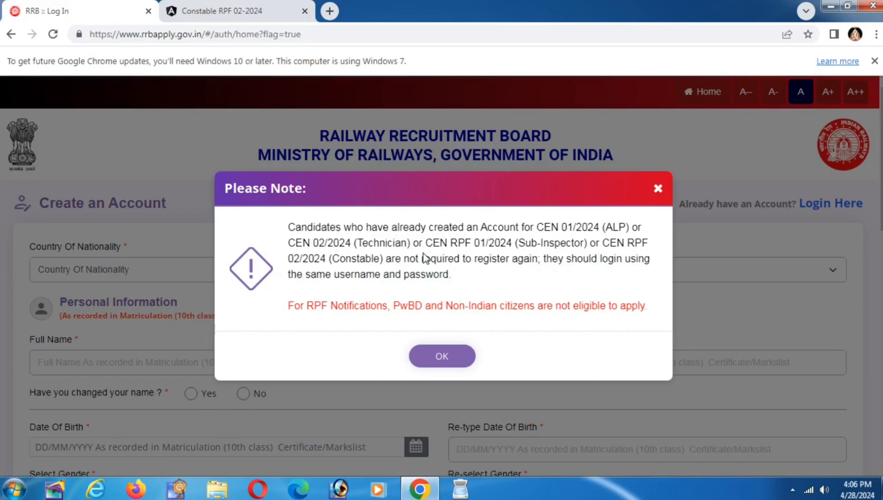
left_click_drag(423, 259, 492, 261)
left_click(492, 262)
Step: Read the PwBD and Non-Indian citizens eligibility line, then accept the note with OK
left_click_drag(412, 306, 446, 307)
left_click(561, 305)
left_click_drag(555, 306, 657, 325)
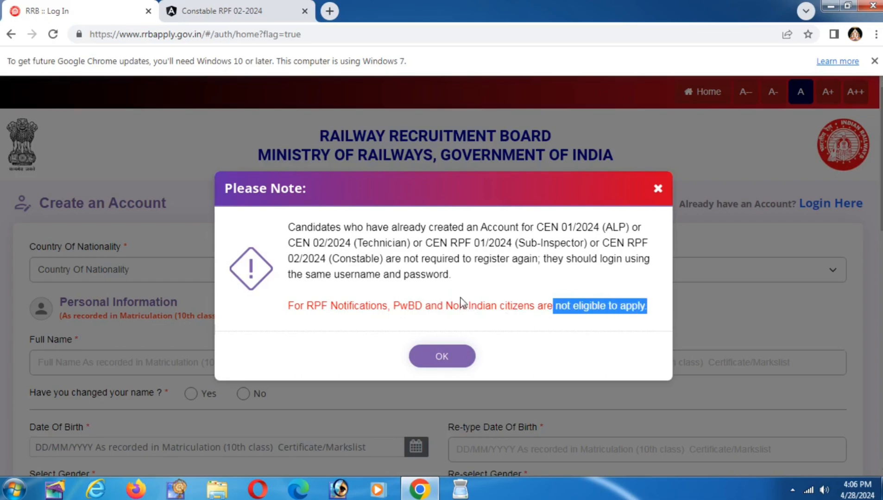
left_click_drag(448, 306, 507, 306)
left_click(508, 306)
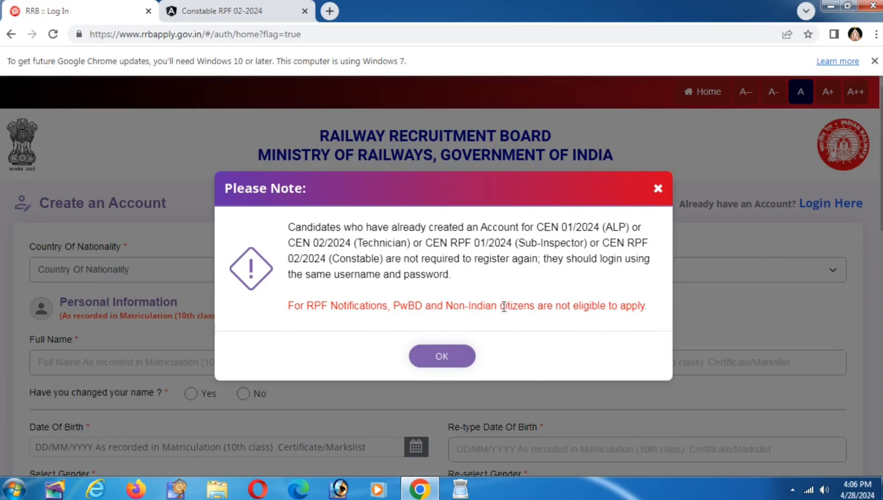
left_click(439, 361)
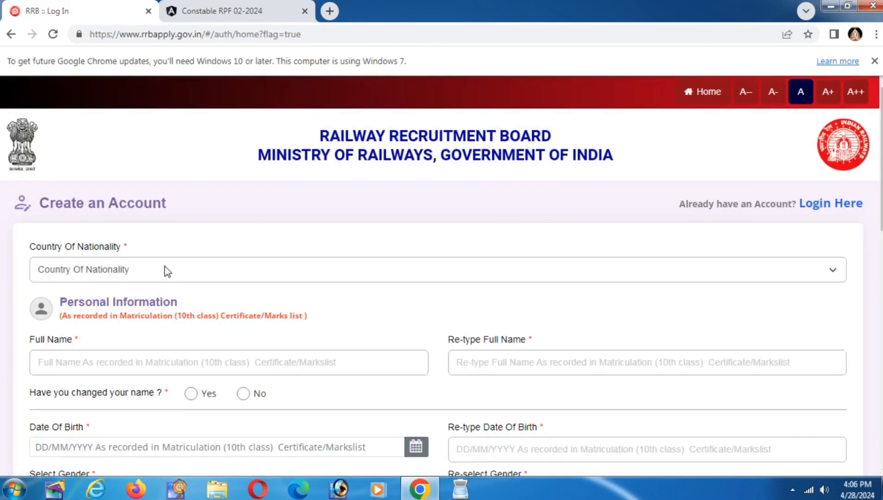
Step: Set Country Of Nationality to India and answer No to the name-change question
left_click(167, 271)
left_click(99, 302)
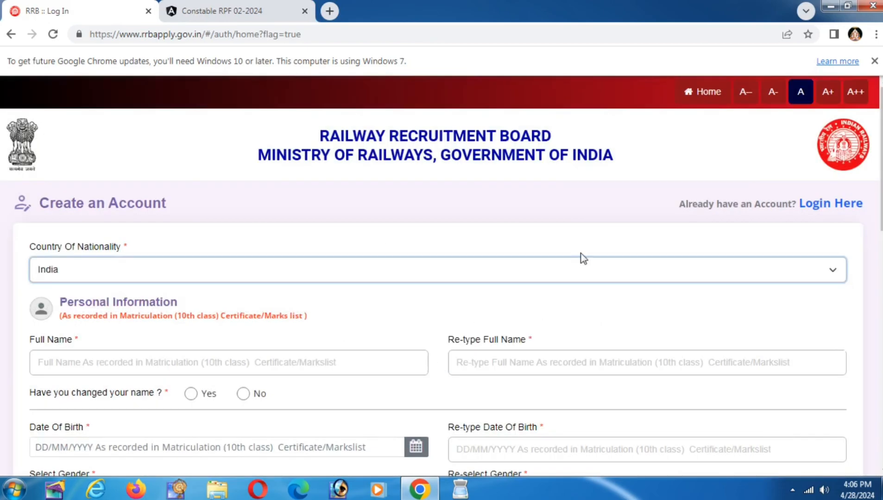
scroll(583, 186, "down", 3)
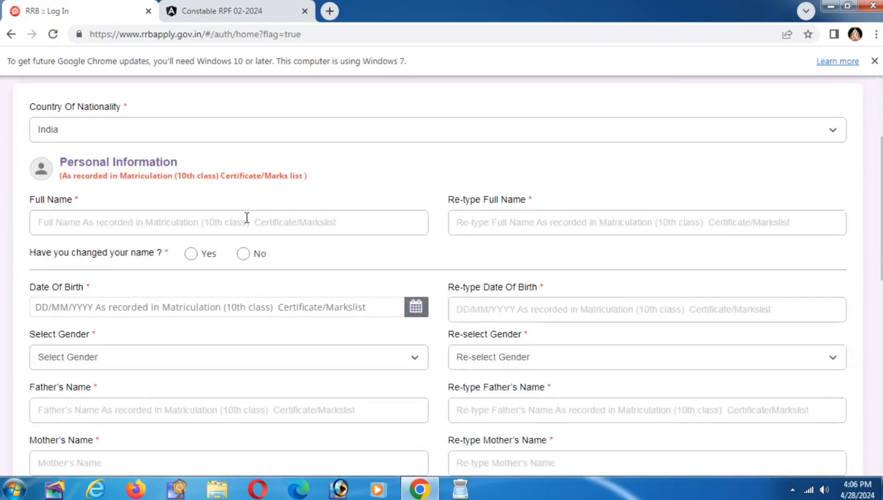
left_click(247, 217)
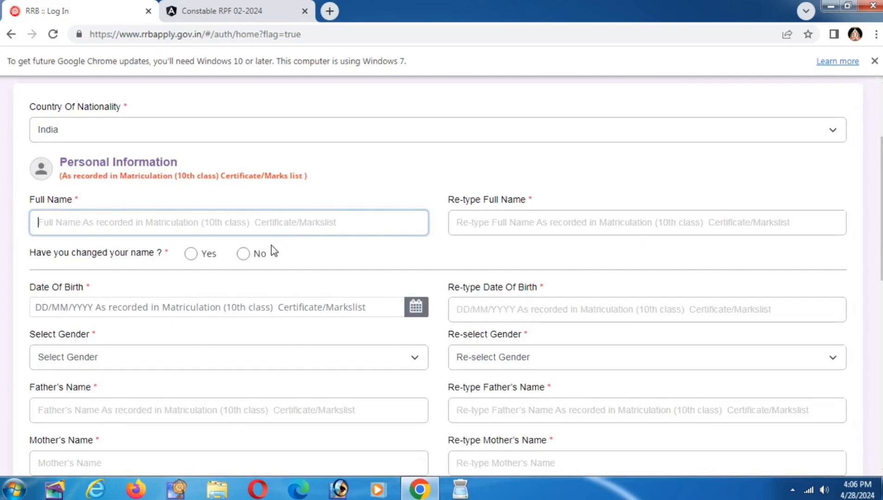
left_click(504, 217)
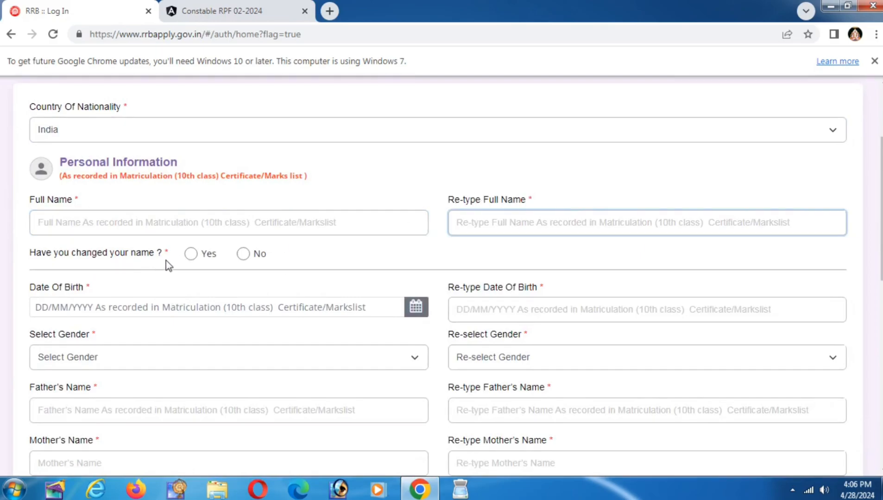
left_click(244, 255)
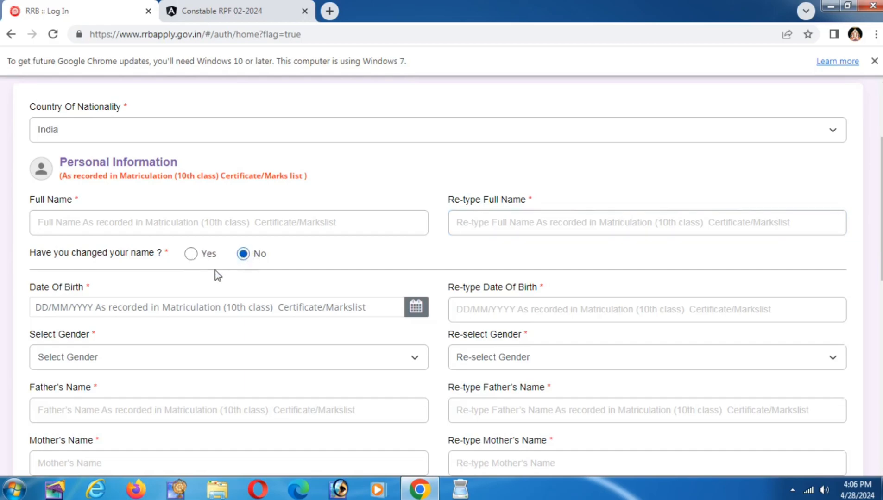
Step: Choose Male for both Select Gender and Re-select Gender
left_click(175, 308)
left_click(504, 308)
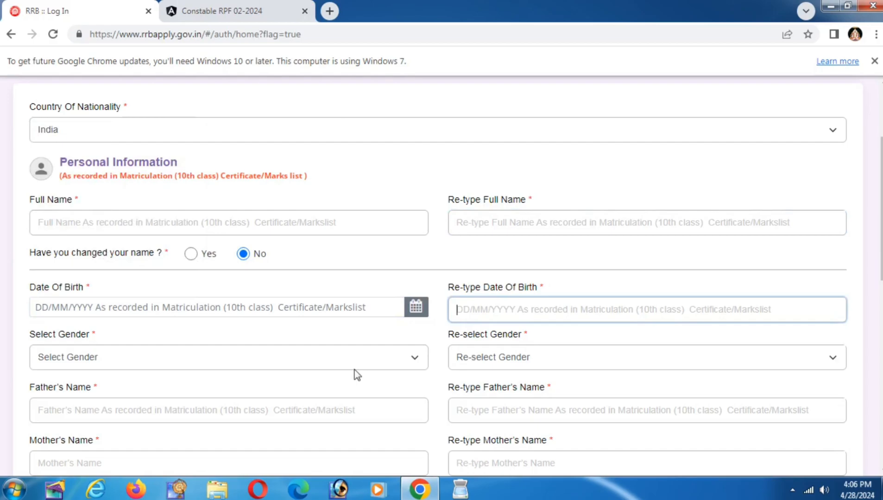
left_click(225, 364)
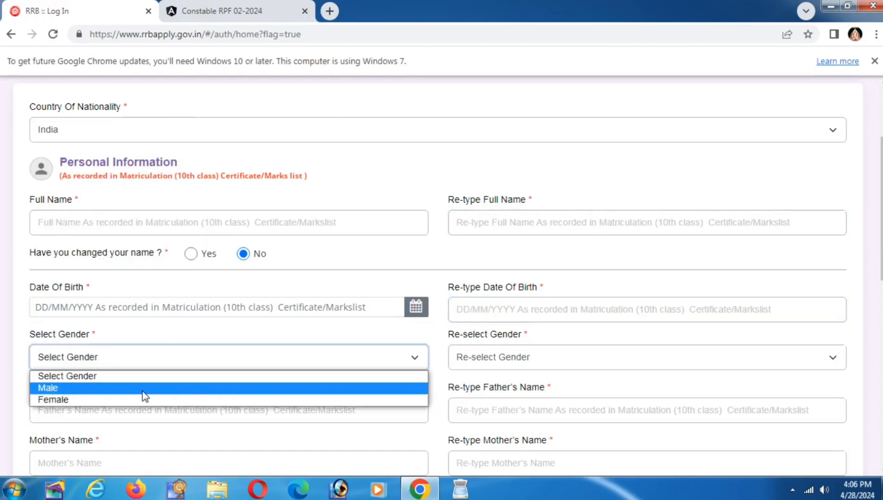
left_click(144, 390)
left_click(475, 362)
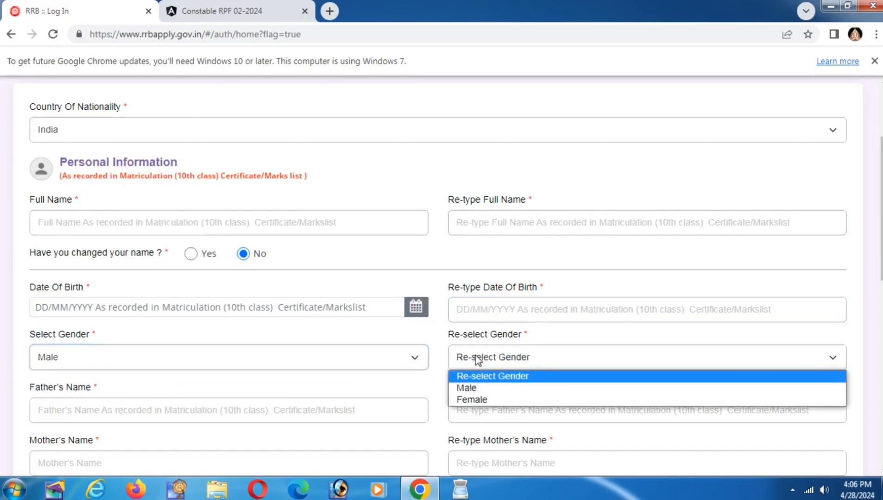
left_click(471, 391)
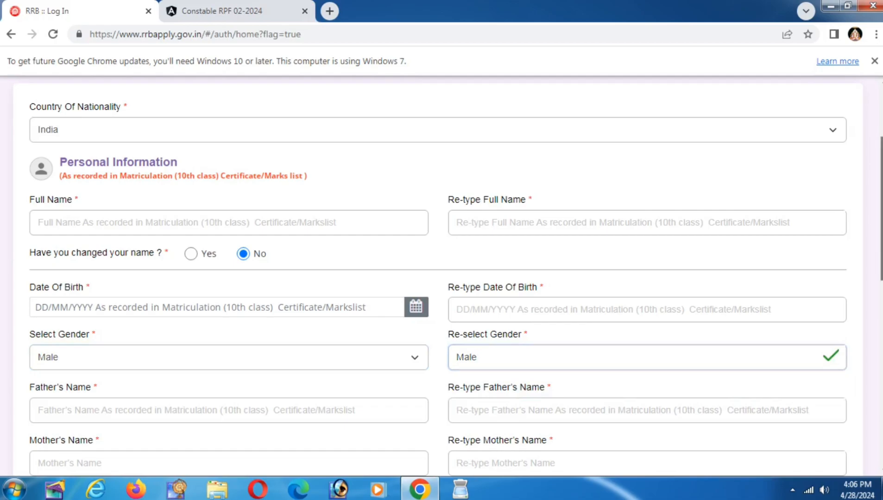
Step: Move down through the father's and mother's name fields and their re-type boxes
scroll(855, 292, "down", 1)
scroll(438, 277, "down", 2)
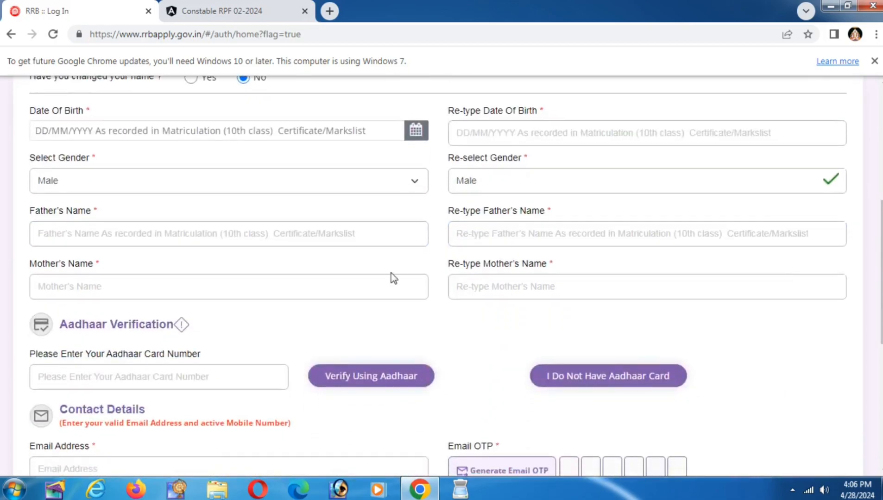
left_click(230, 238)
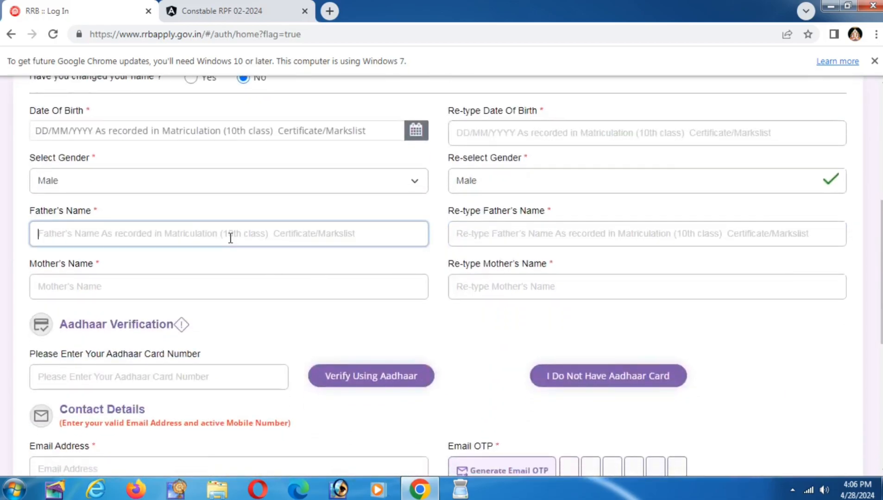
left_click(522, 233)
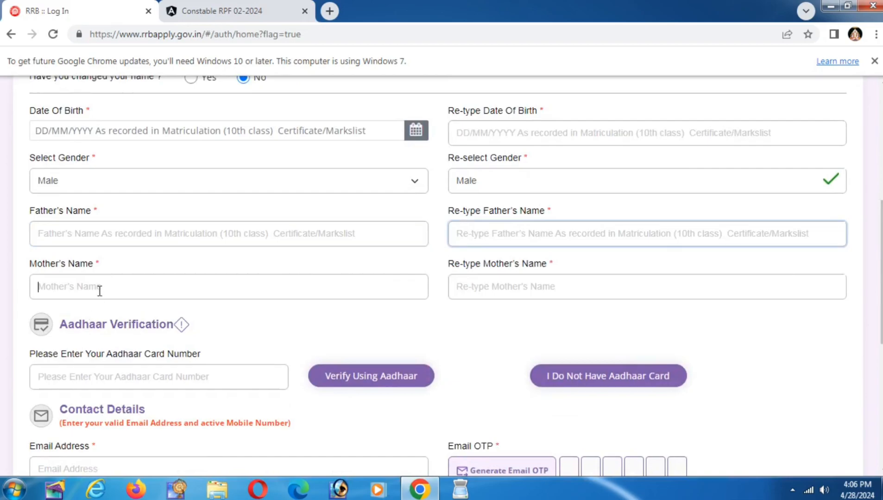
left_click(485, 287)
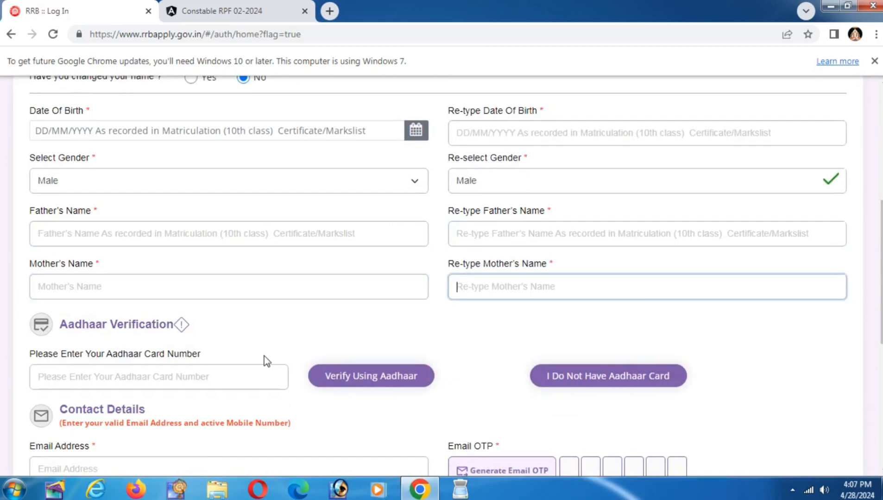
left_click(149, 386)
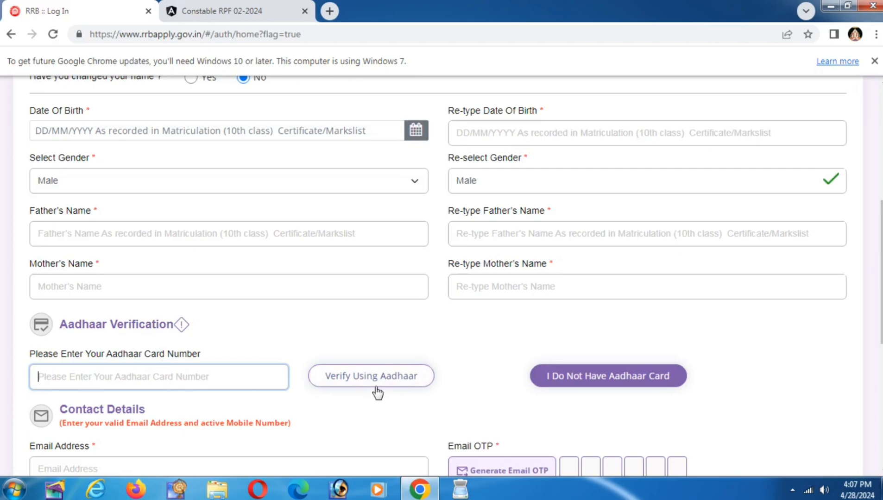
Step: Declare having no Aadhaar card, confirm it, and choose Voter ID as the proof of ID
left_click(577, 381)
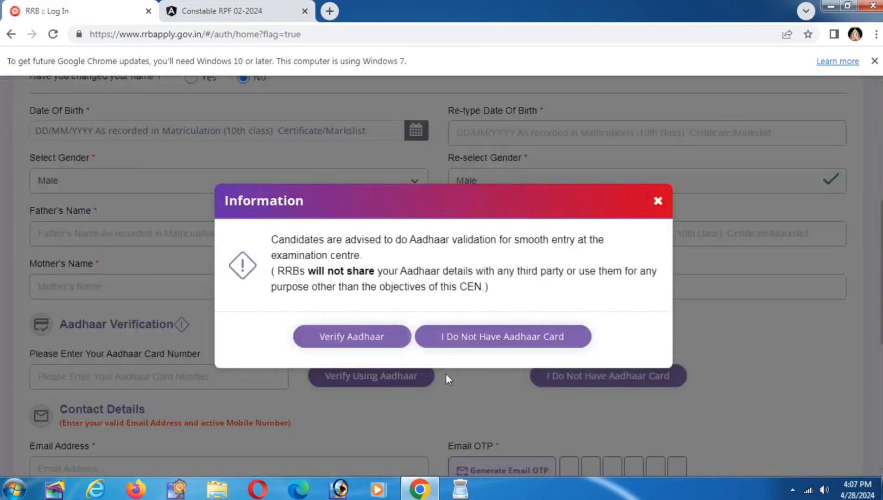
left_click(465, 342)
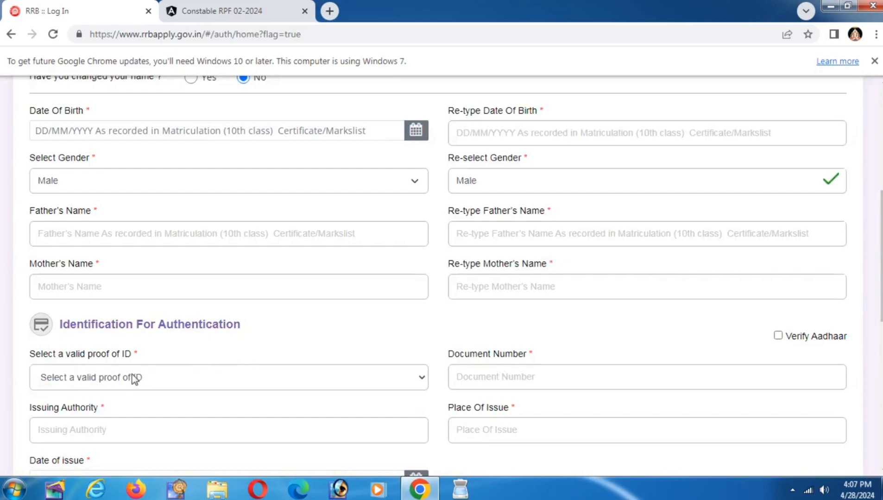
left_click(88, 377)
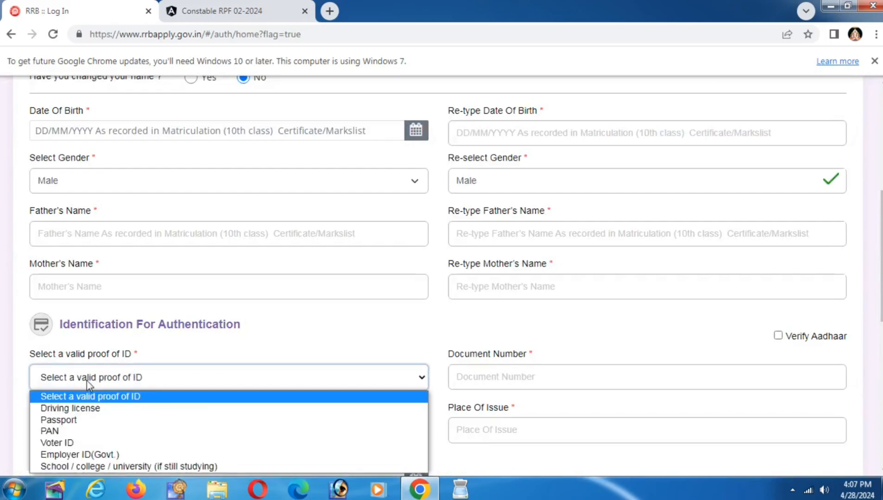
key("Down")
key("Down")
key("Down")
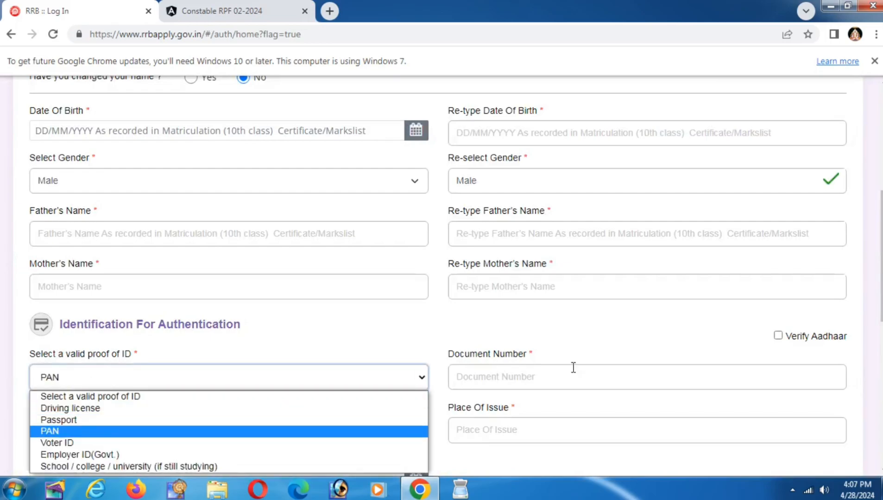
key("Return")
scroll(573, 367, "down", 2)
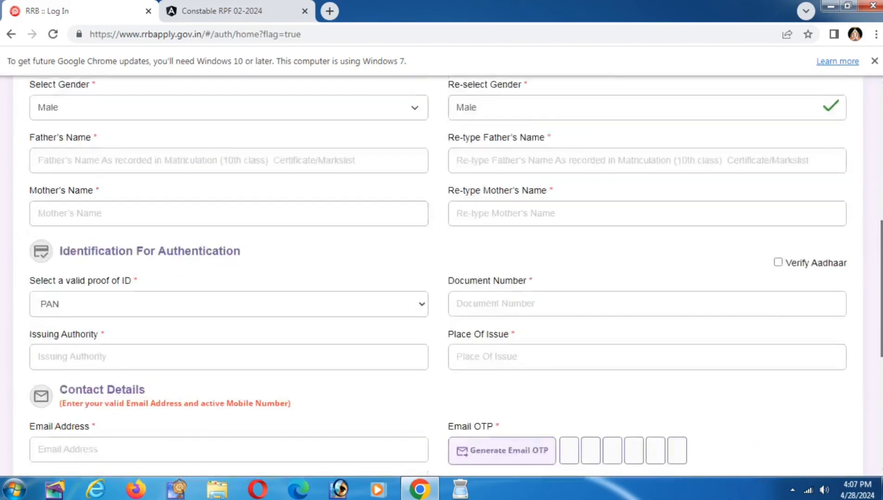
left_click(172, 273)
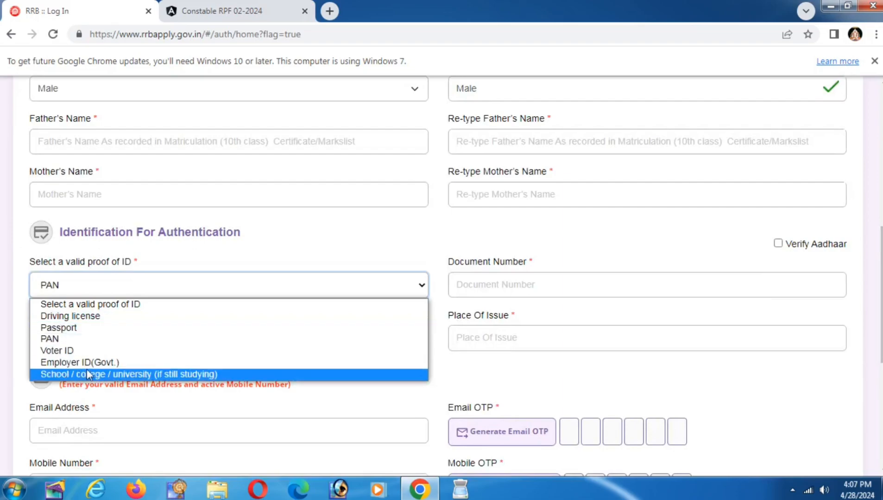
left_click(109, 351)
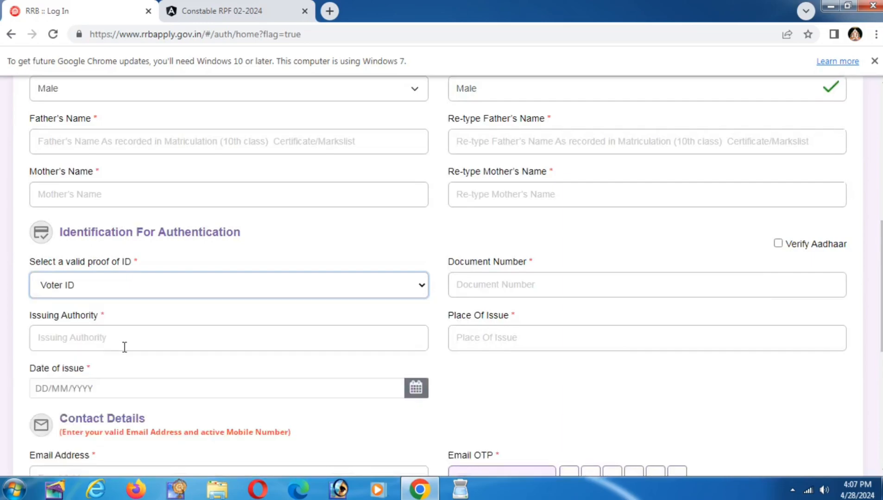
Step: Step through the Voter ID document number, issuing authority, place and date-of-issue fields
left_click(492, 284)
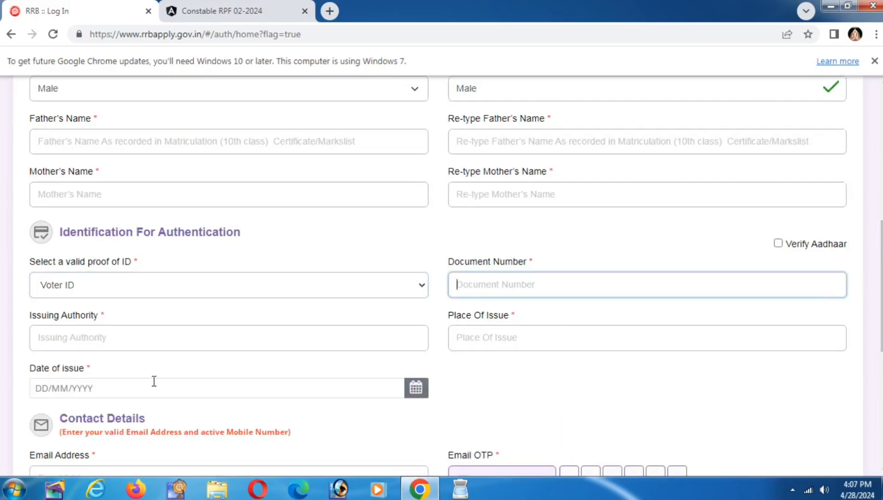
left_click(82, 338)
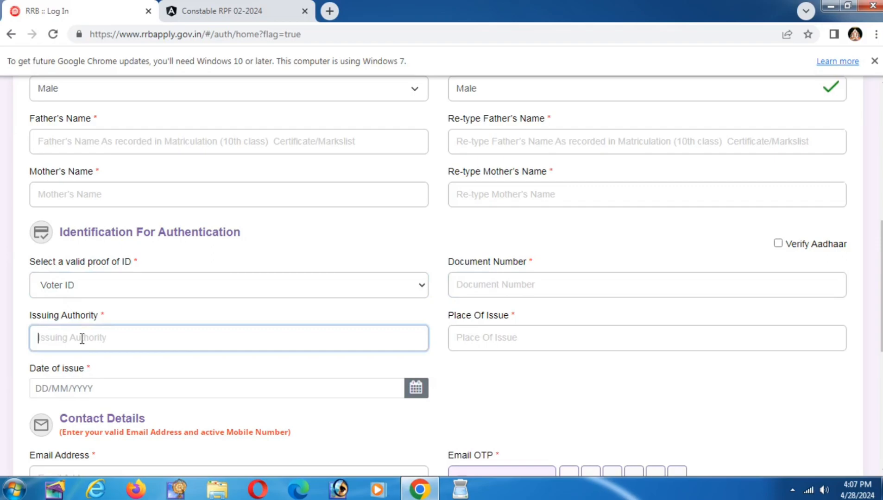
left_click(469, 344)
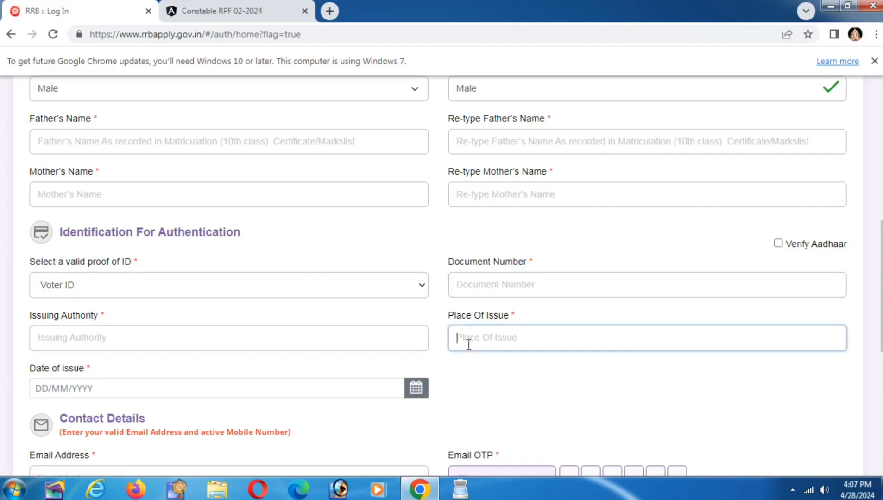
left_click(187, 390)
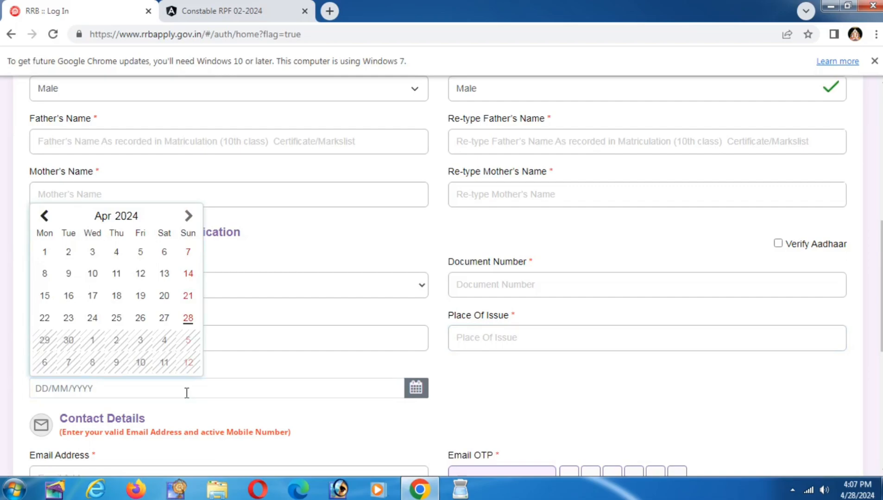
left_click(263, 414)
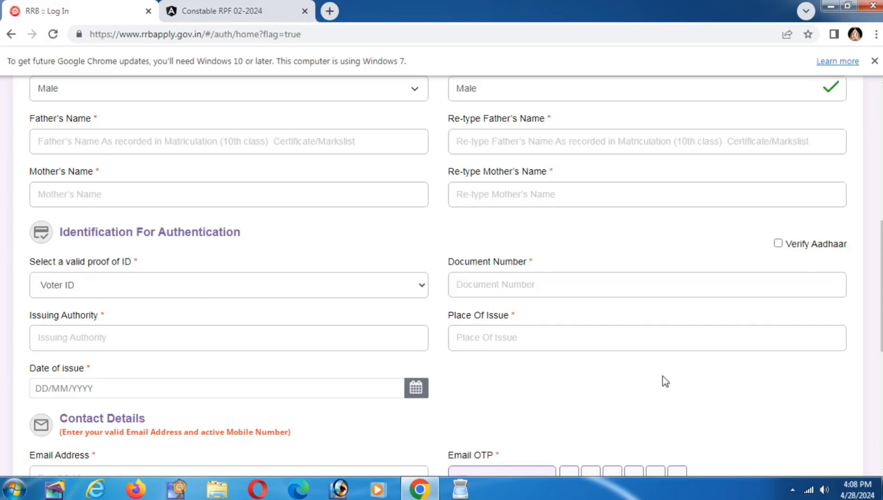
scroll(318, 234, "down", 3)
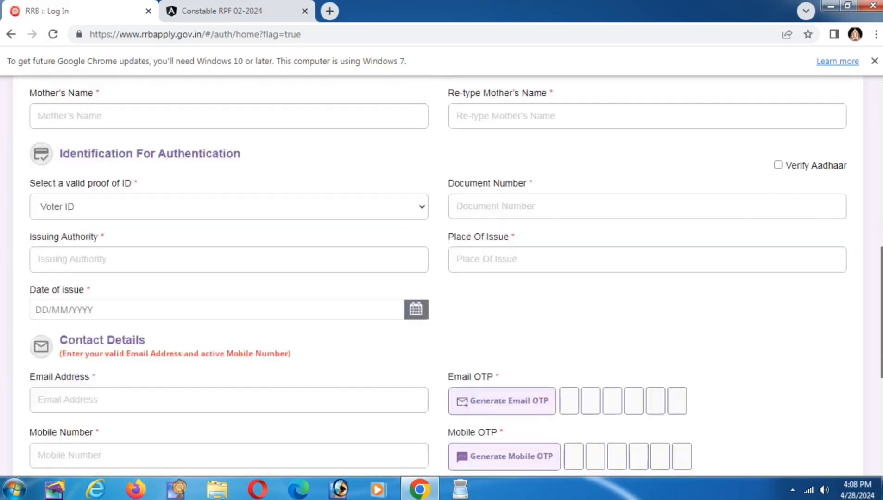
left_click(161, 235)
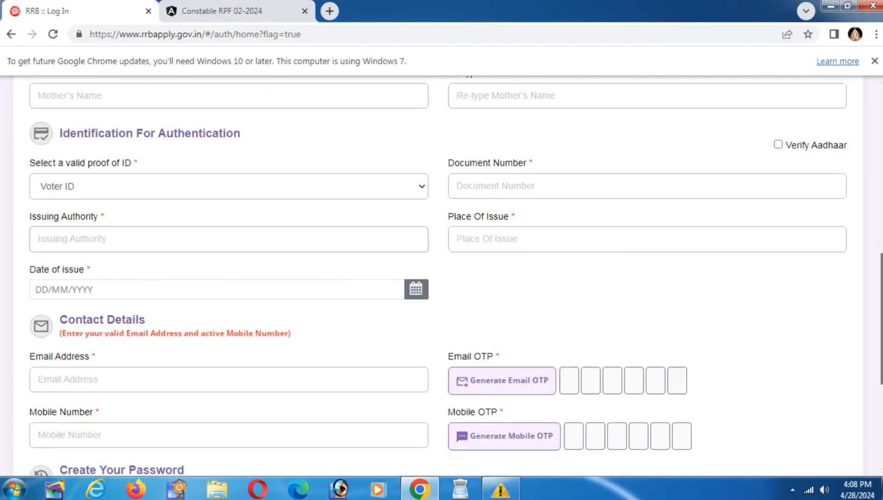
scroll(132, 329, "down", 5)
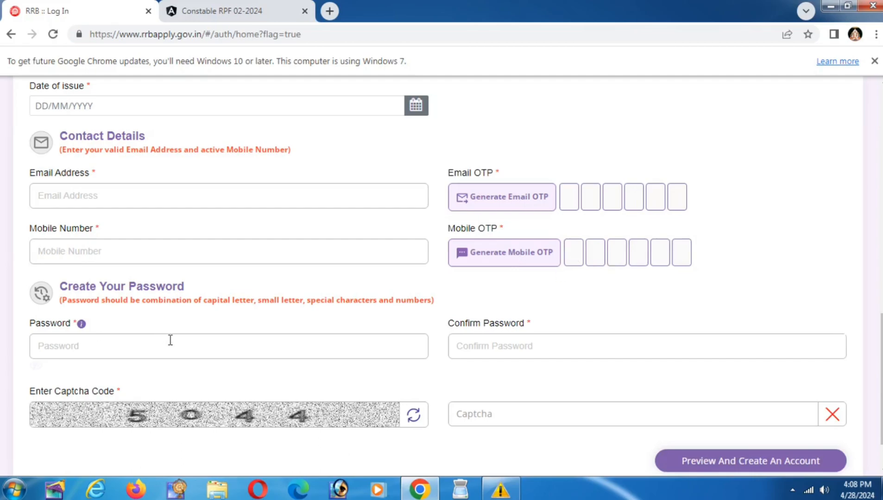
Step: Type a sample password in a new tab's address bar, then return to the RRB :: Log In tab
left_click(329, 11)
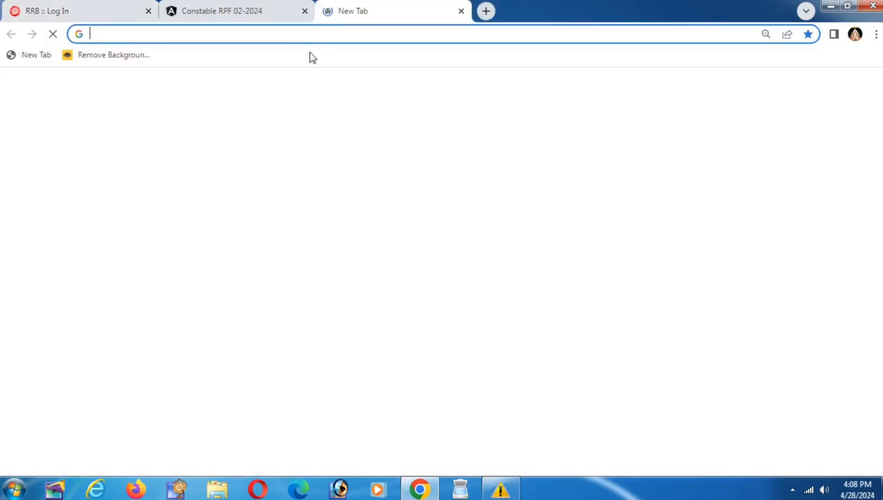
left_click(306, 38)
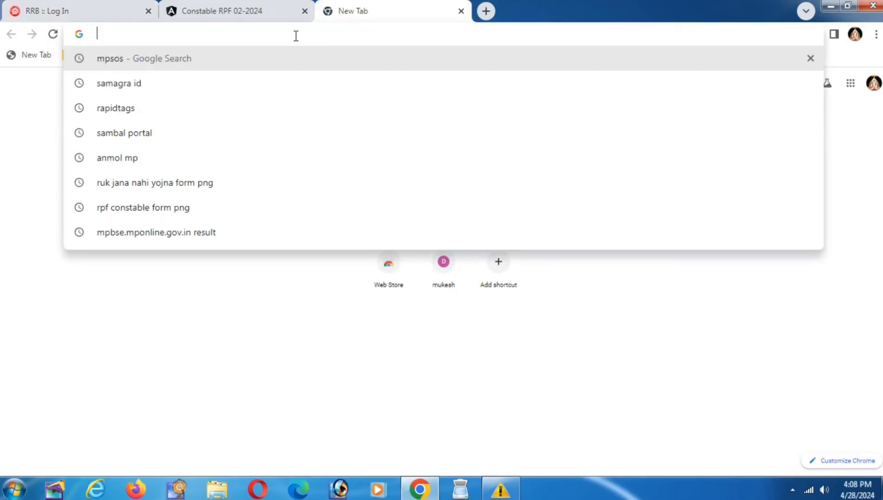
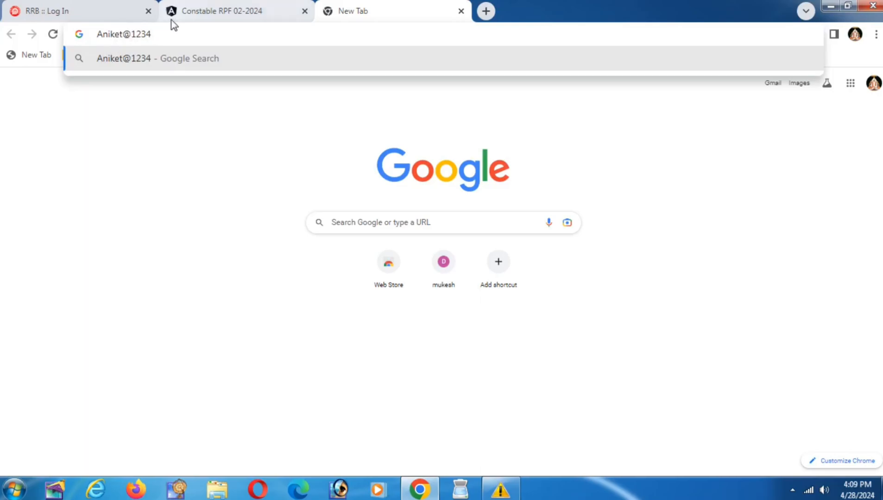
left_click(135, 7)
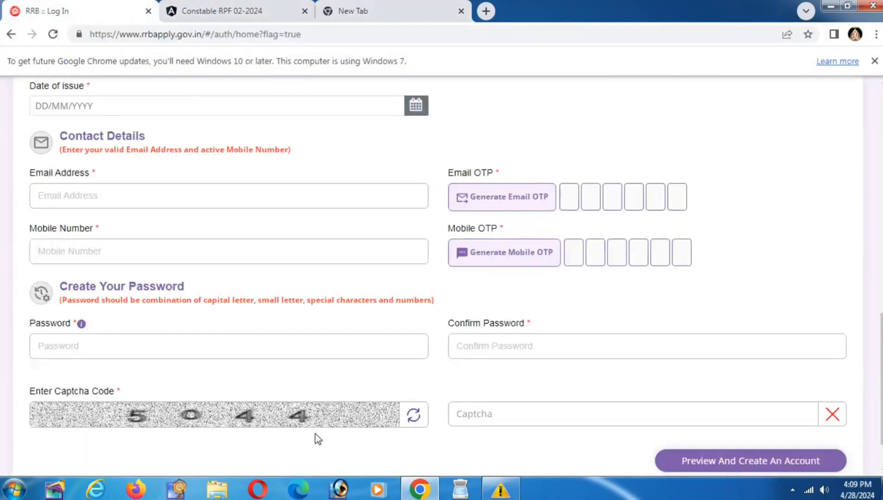
Step: Leave the captcha field, scroll the registration form to the top, and go back to RRB Home
left_click(515, 420)
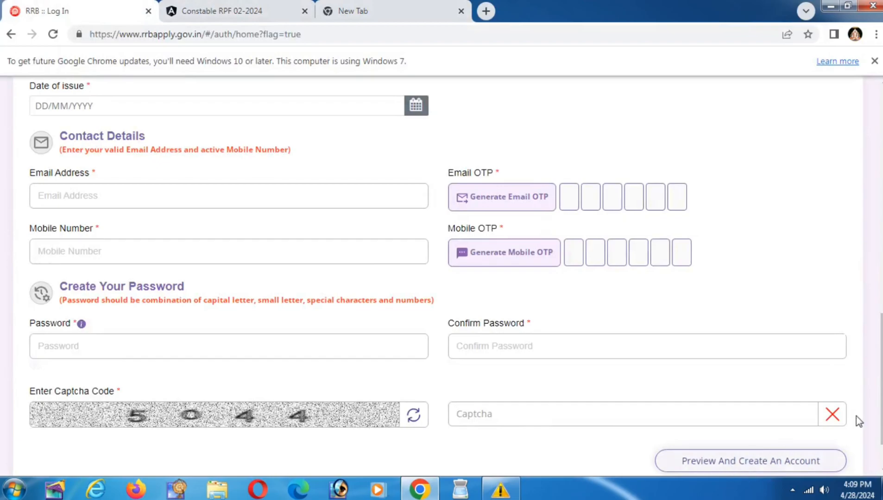
left_click_drag(882, 384, 880, 93)
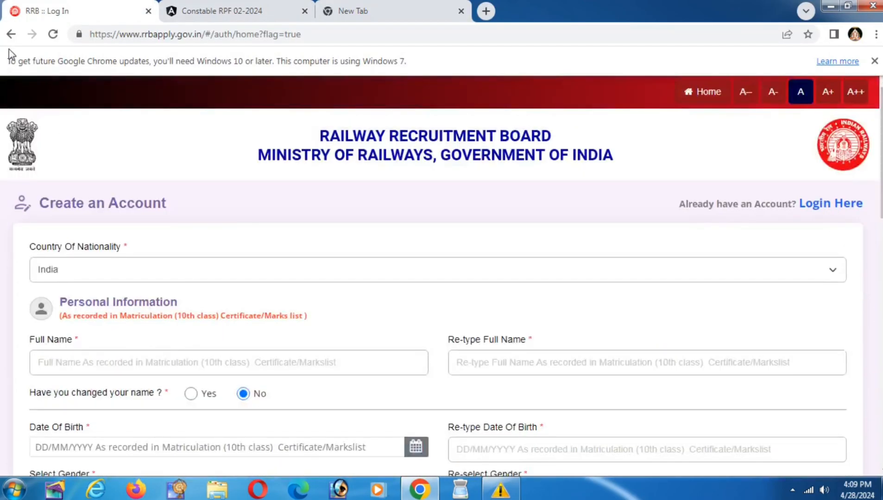
left_click(11, 35)
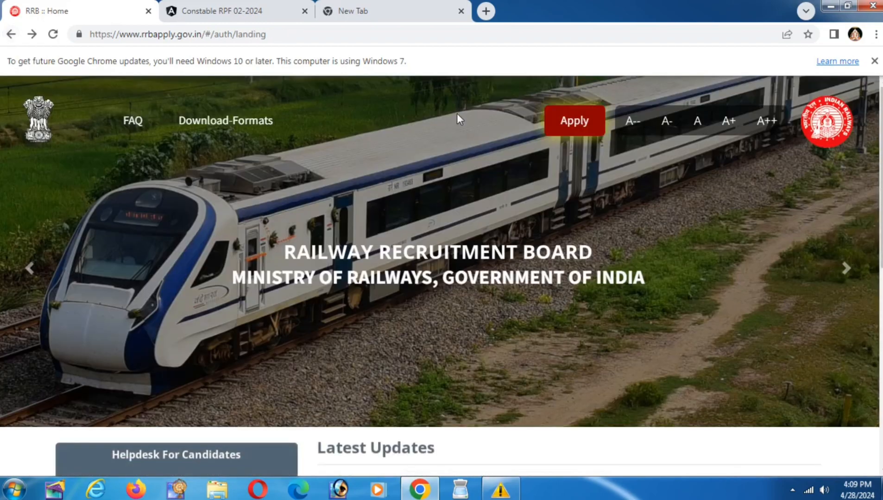
Step: Log into the existing candidate account and open the Online Application page listing CEN RPF 01/2024
left_click(568, 123)
left_click(581, 178)
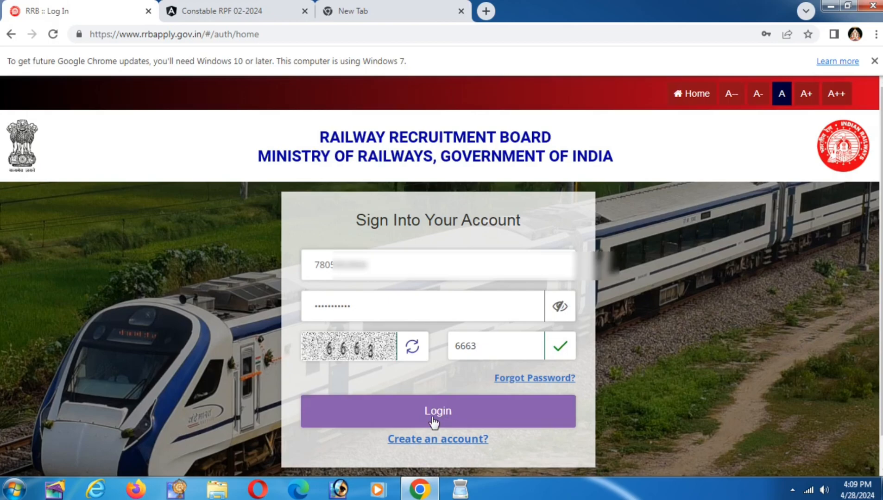
left_click(432, 420)
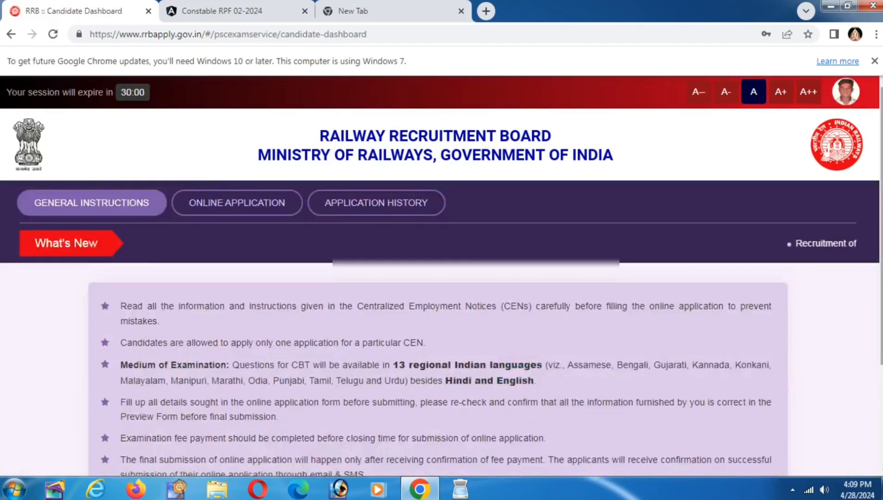
scroll(881, 229, "down", 2)
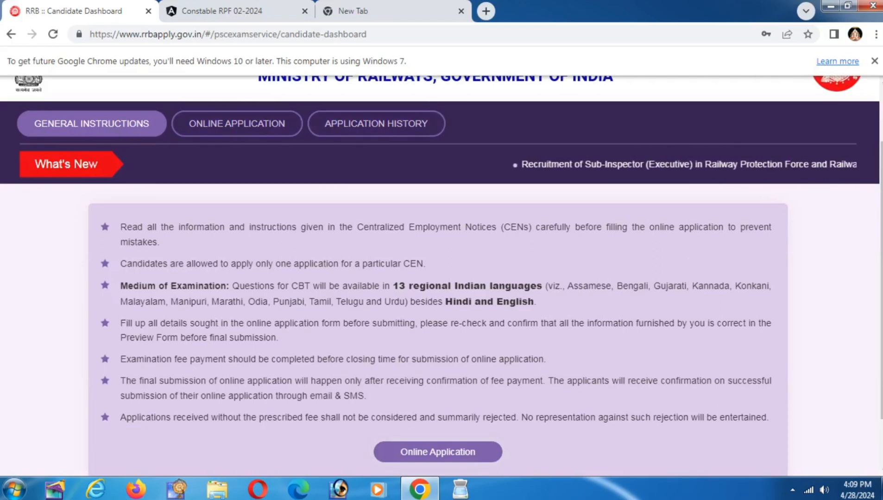
scroll(882, 278, "down", 2)
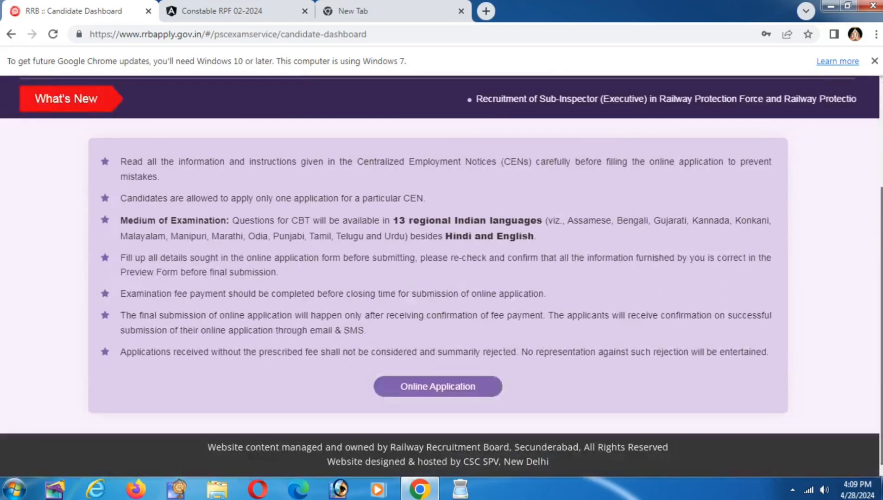
left_click(423, 392)
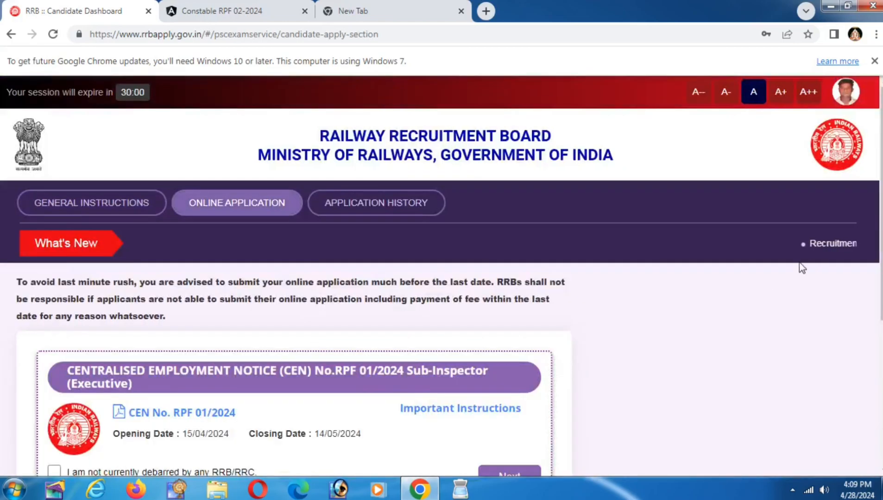
Step: Declare not debarred on the CEN RPF 02/2024 Constable card and proceed to its Personal Details
scroll(862, 280, "down", 4)
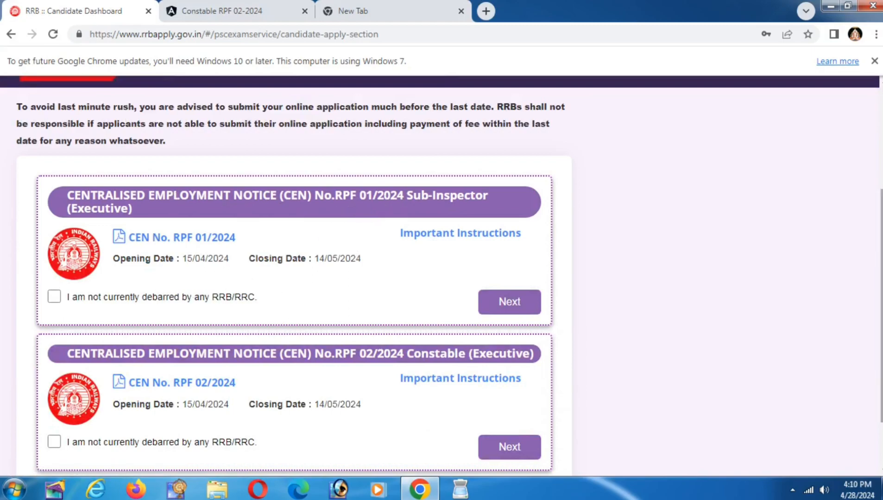
scroll(881, 324, "down", 3)
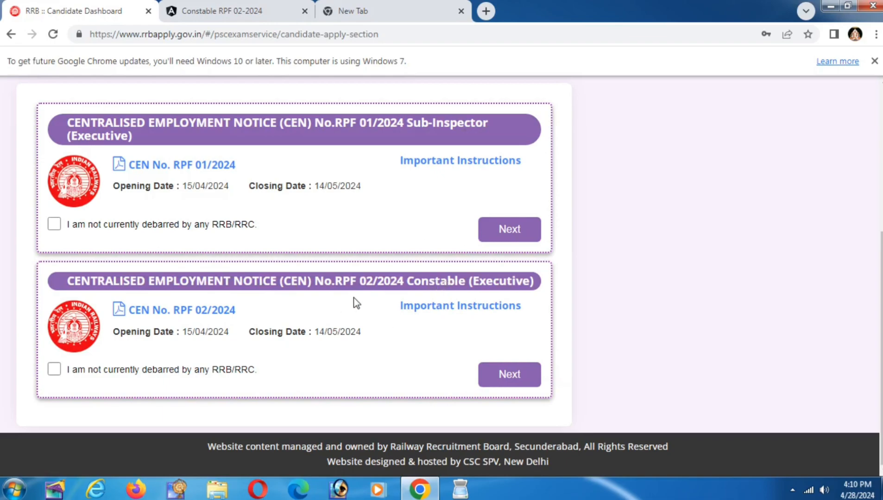
left_click(55, 370)
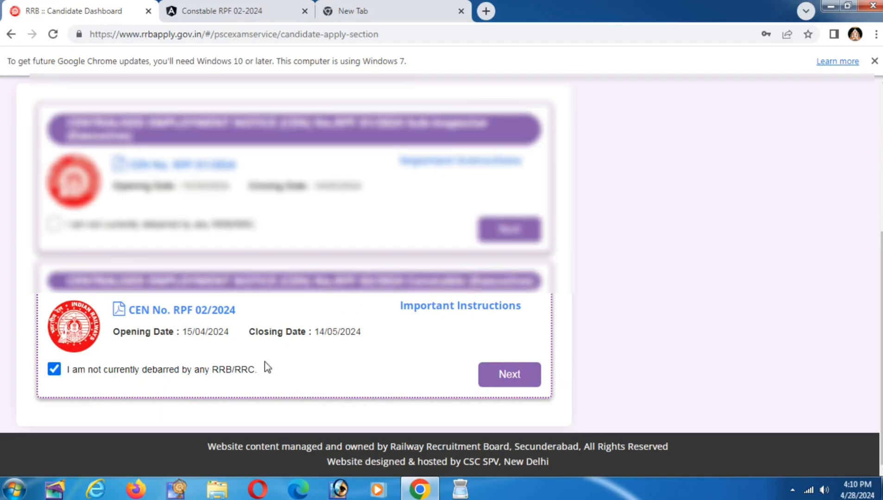
left_click(495, 378)
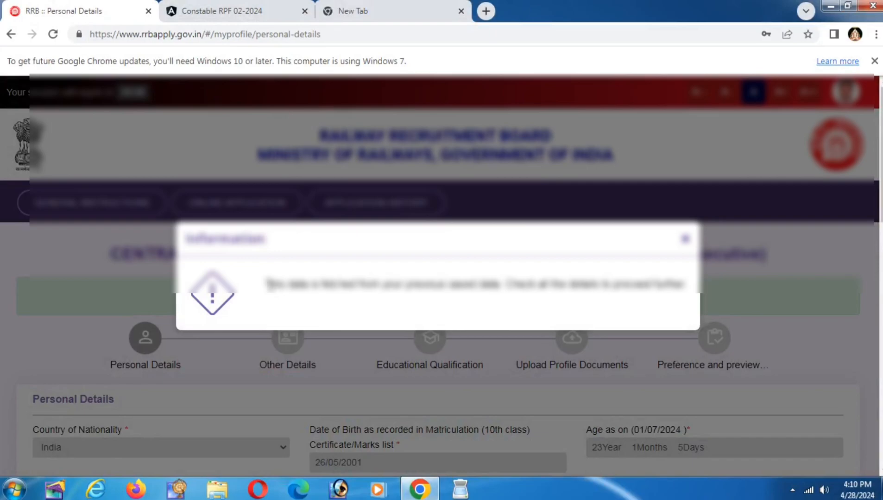
Step: Dismiss the information notice and keep Married as marital status and Hindu as religion
left_click_drag(268, 282, 569, 299)
left_click(685, 239)
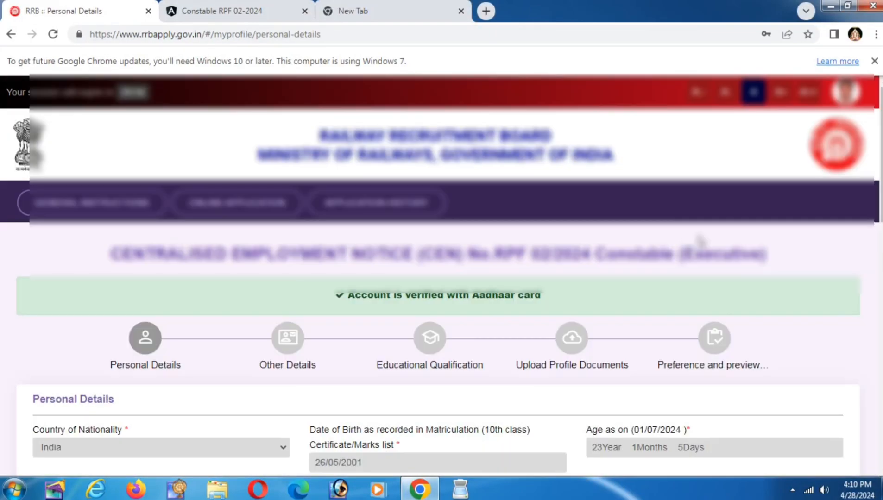
scroll(700, 241, "down", 6)
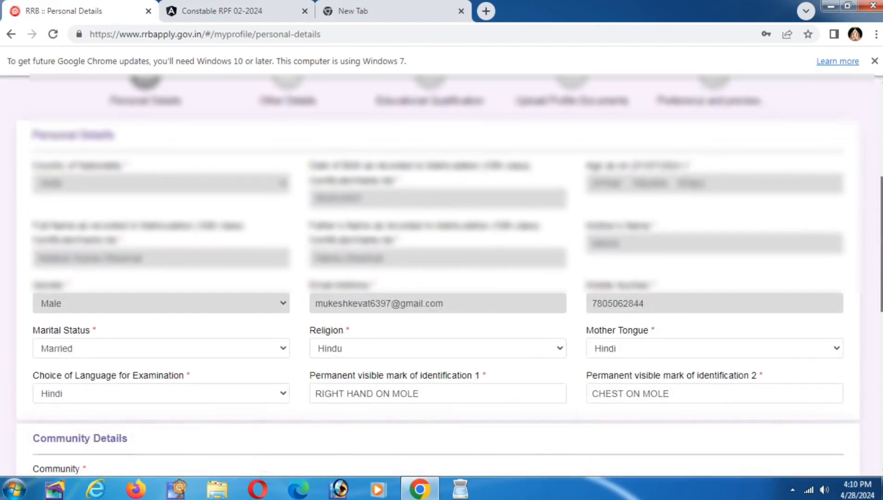
left_click_drag(882, 262, 882, 271)
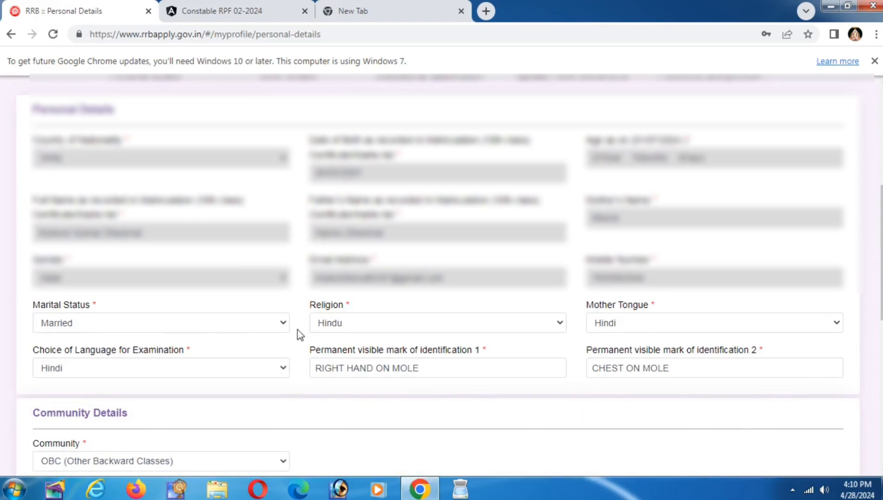
left_click(149, 326)
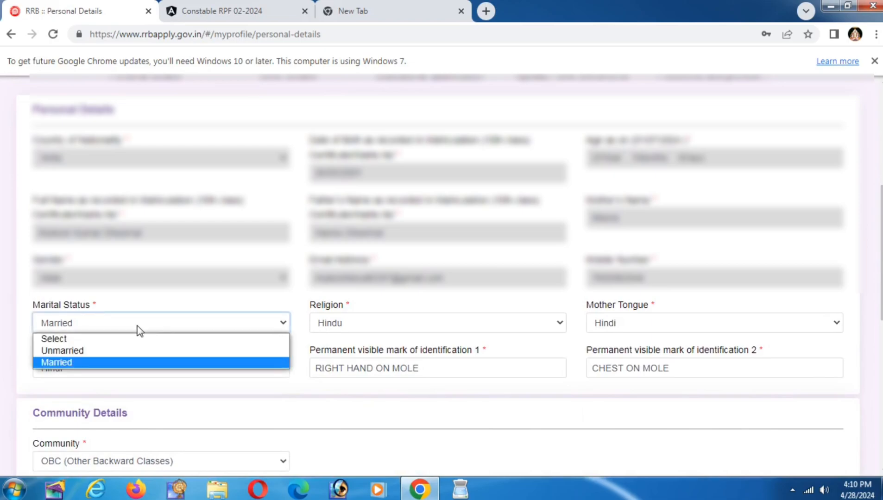
left_click(78, 361)
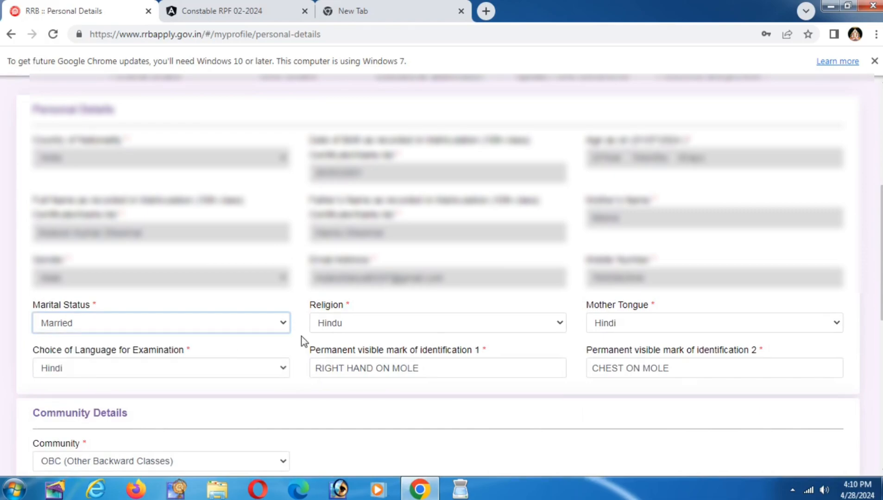
left_click(341, 323)
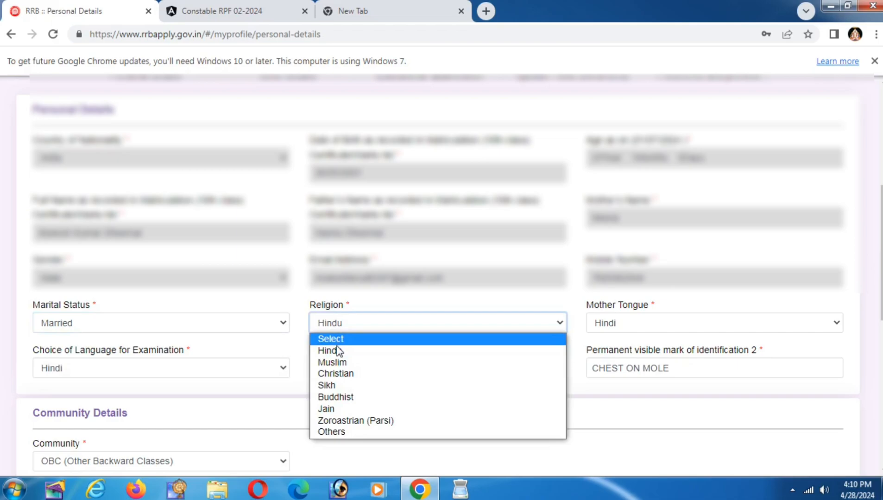
left_click(341, 355)
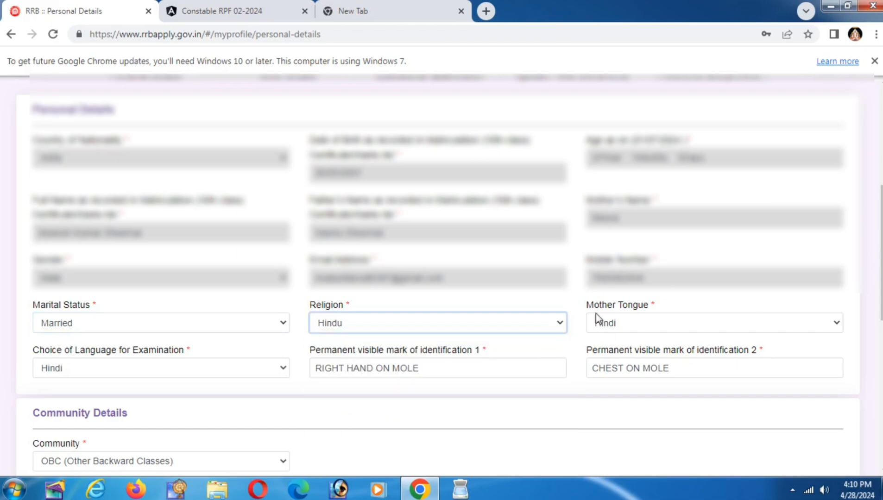
Step: Keep Hindi as mother tongue and exam language, and check both identification mark fields
left_click(608, 327)
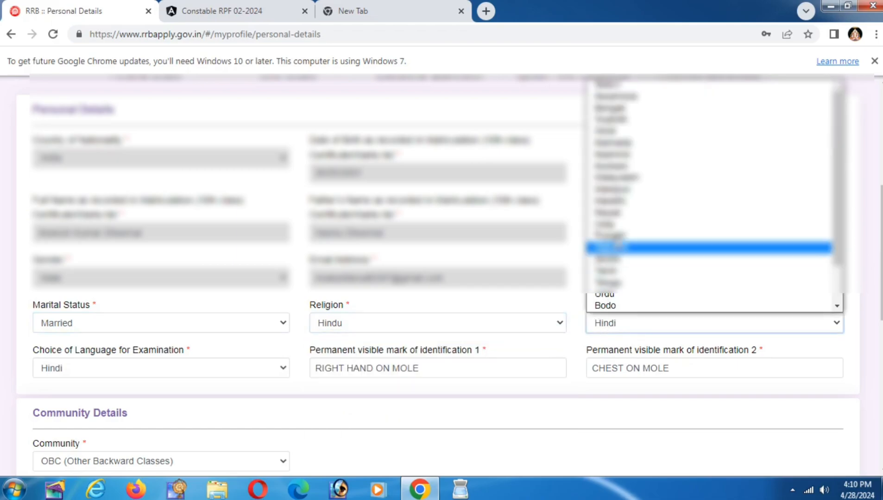
left_click(607, 132)
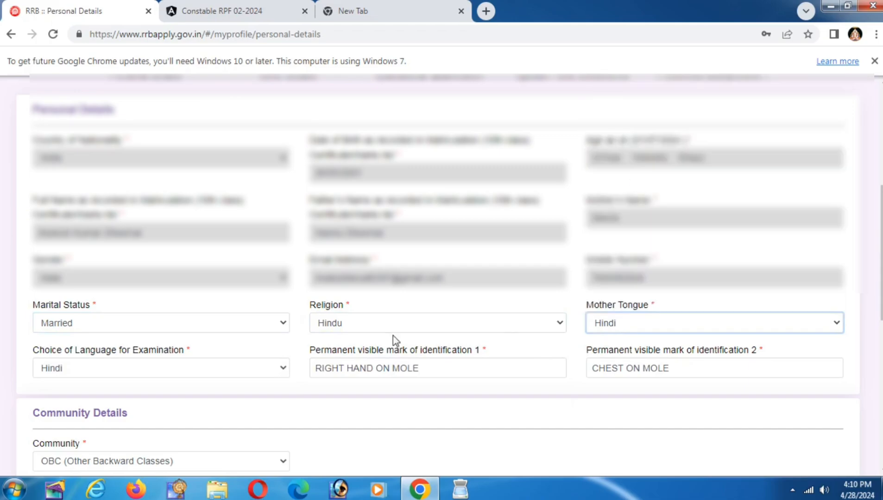
left_click(115, 375)
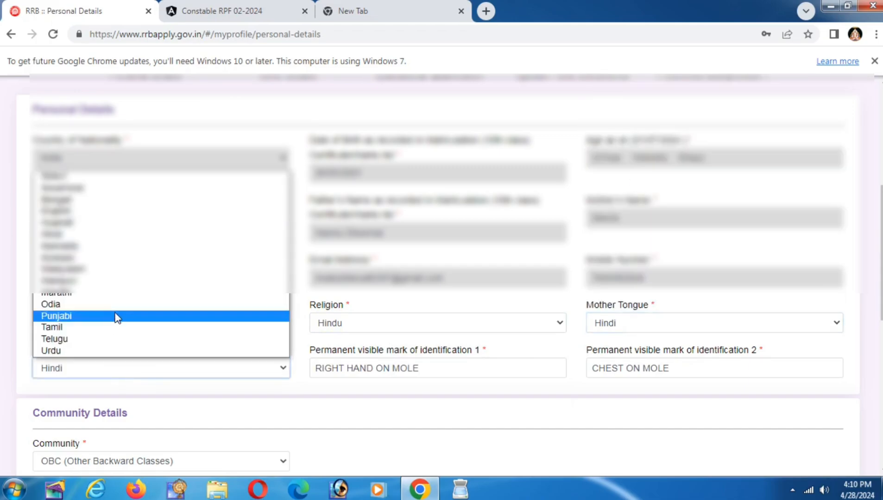
left_click(108, 242)
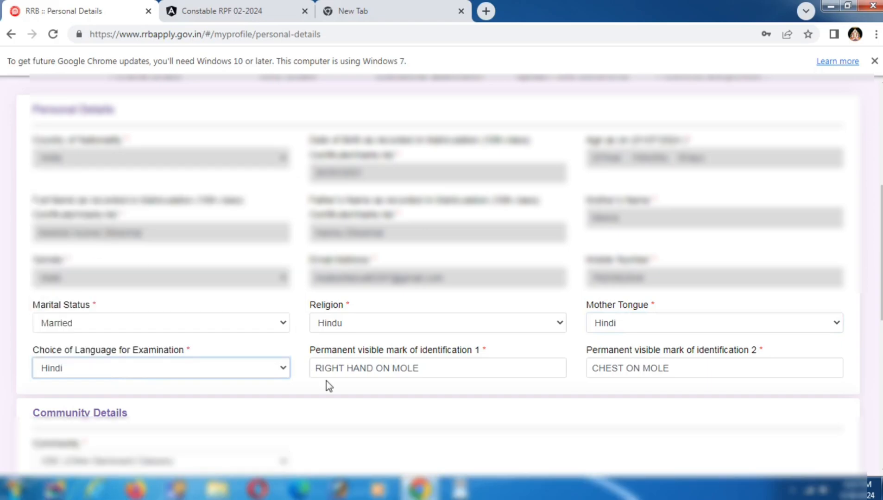
left_click(448, 374)
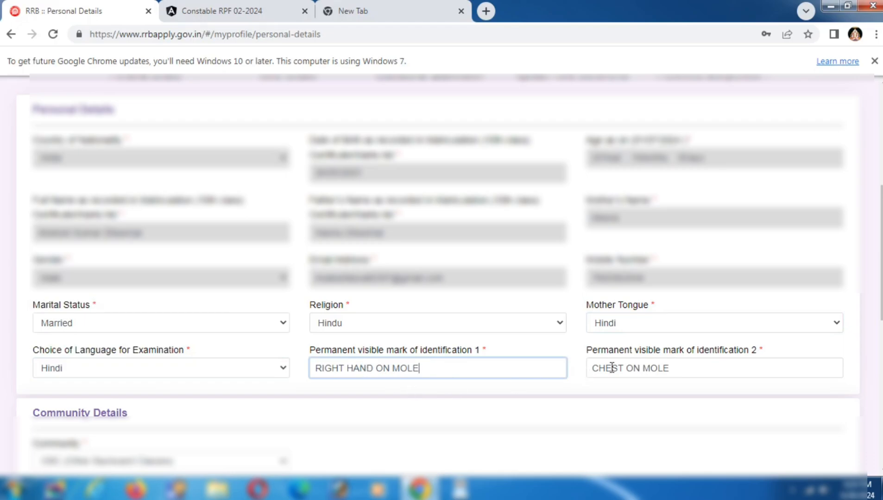
left_click(674, 366)
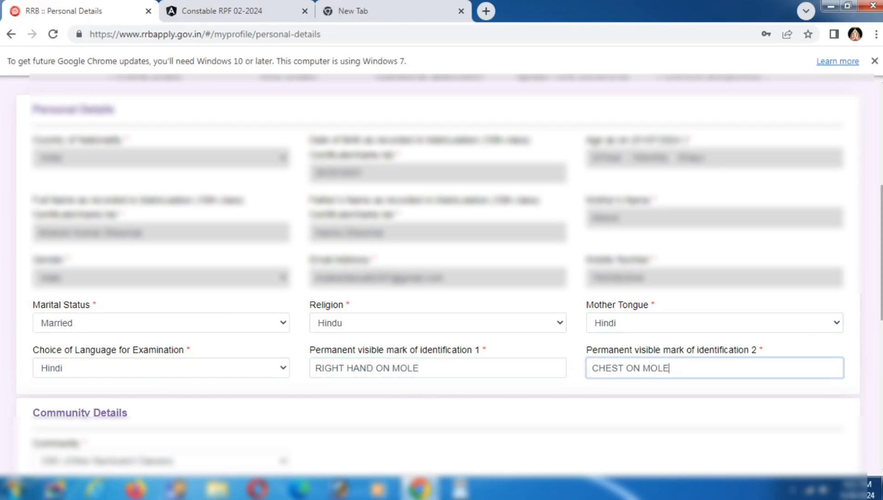
scroll(429, 317, "down", 4)
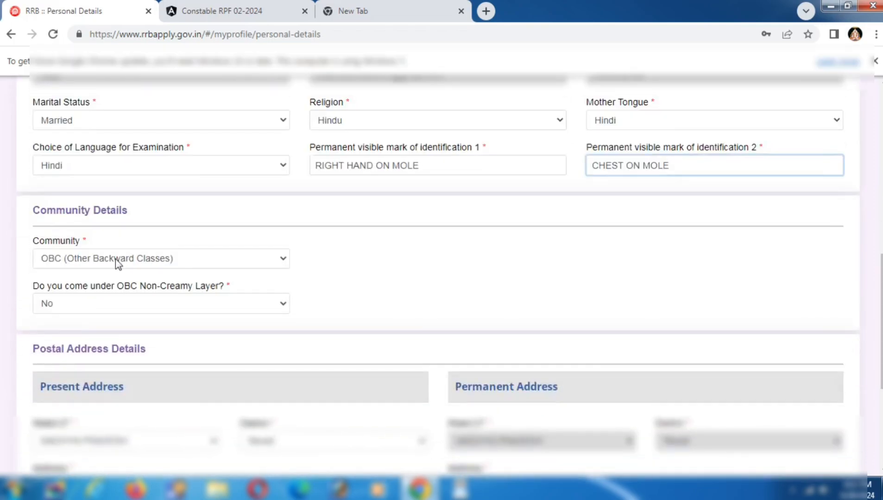
left_click(62, 262)
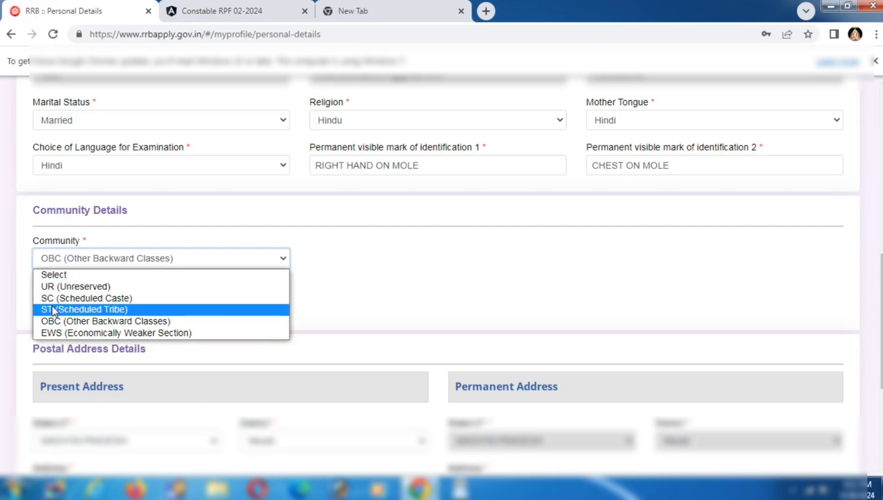
left_click(60, 321)
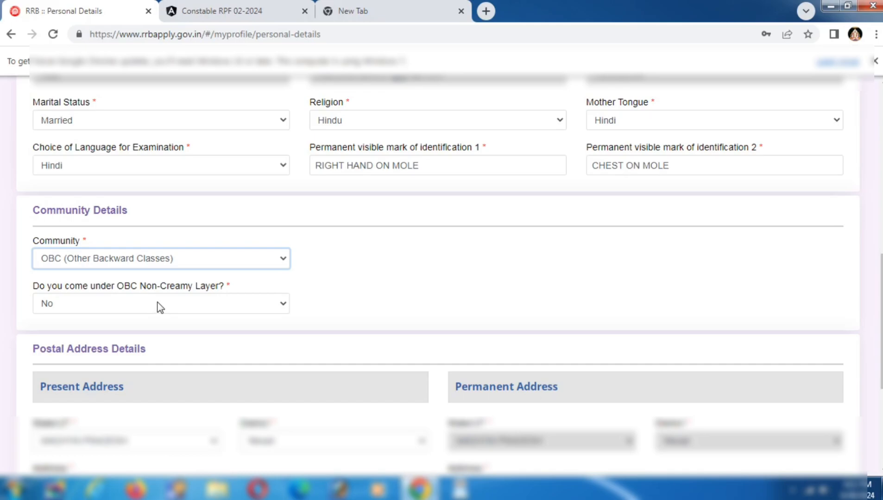
left_click(79, 299)
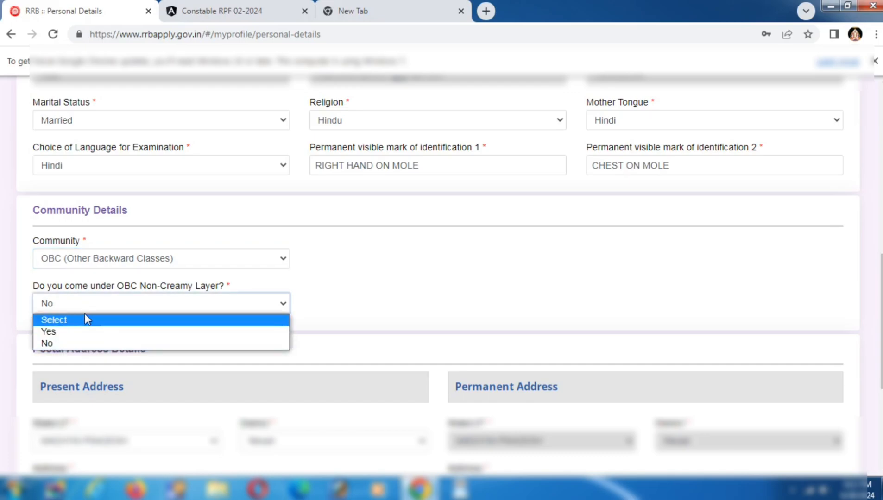
left_click(89, 310)
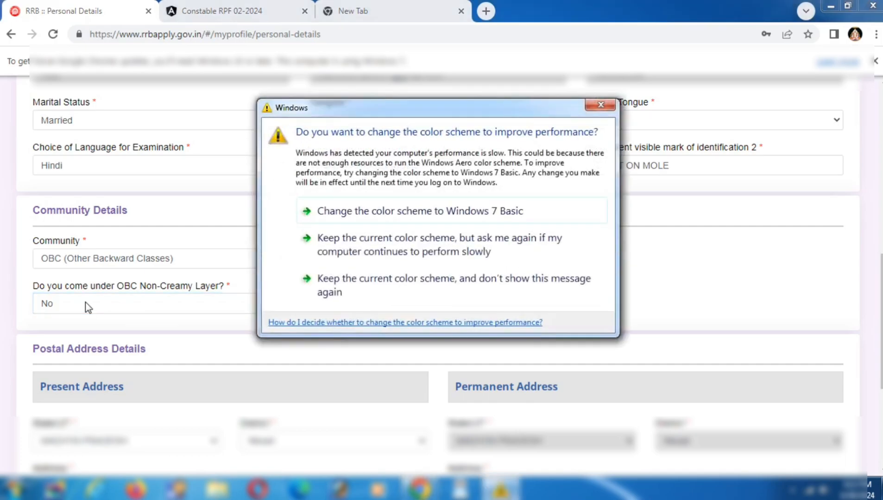
left_click(599, 106)
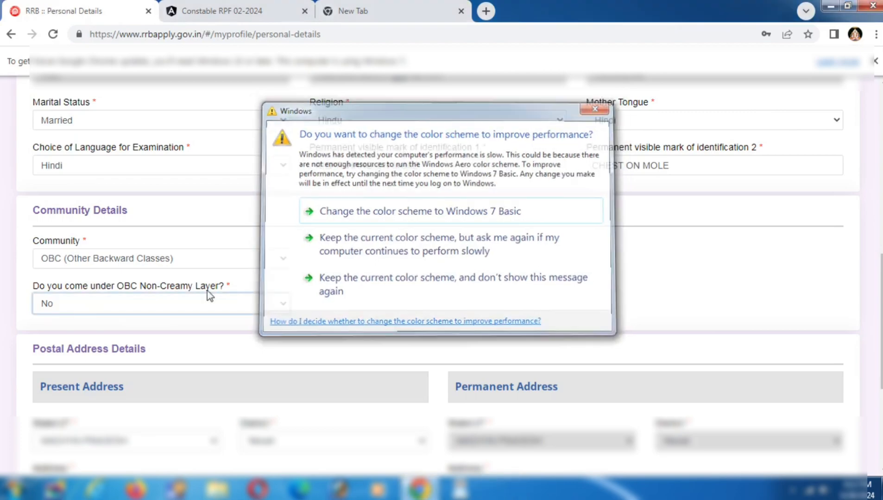
left_click(137, 306)
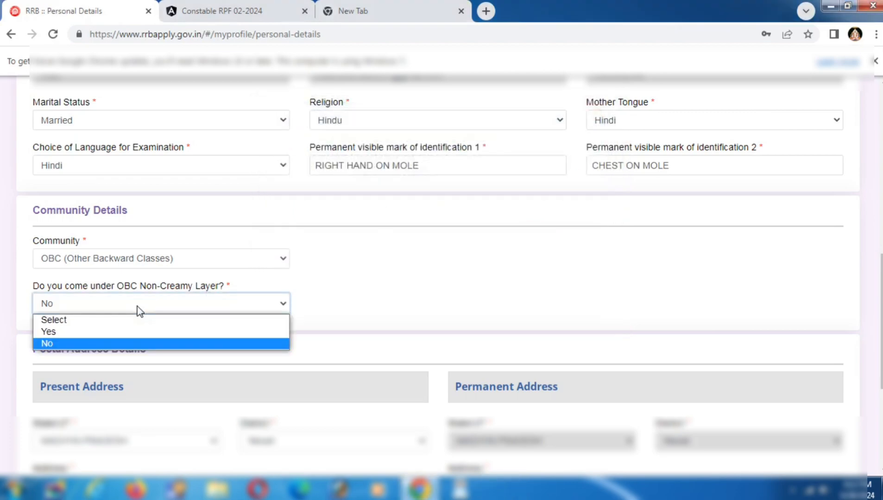
left_click(139, 310)
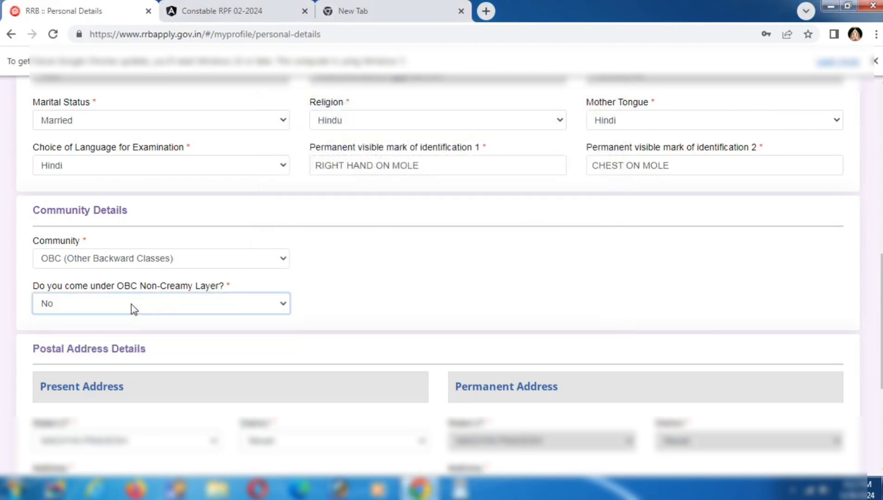
left_click(143, 304)
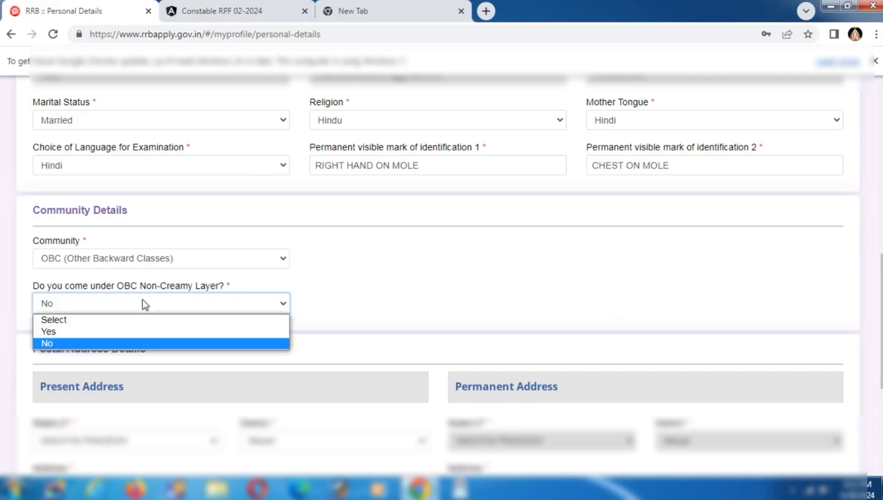
left_click(145, 305)
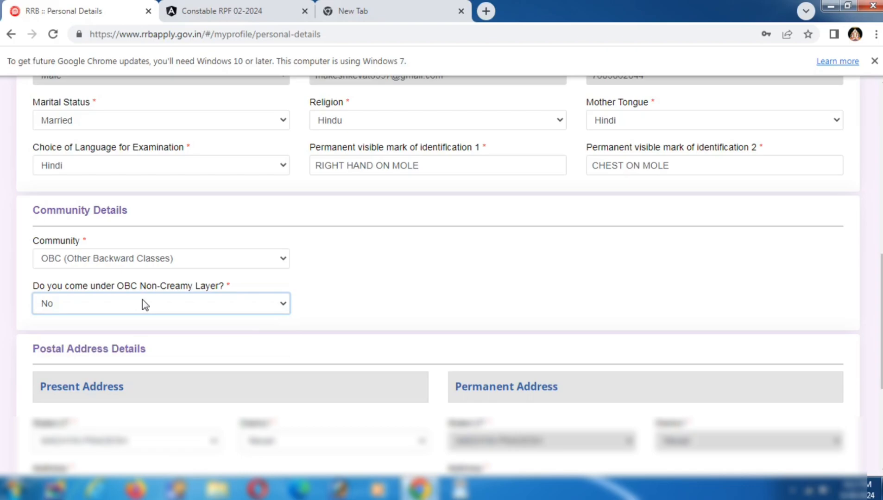
Step: Answer Yes to OBC Non-Creamy Layer and accept the OBC-NCL certificate notice
left_click(143, 304)
left_click(92, 332)
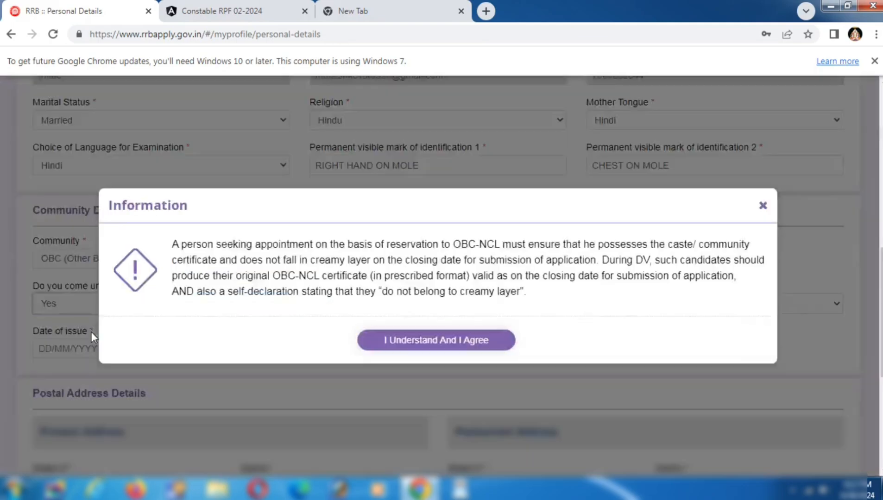
left_click(410, 348)
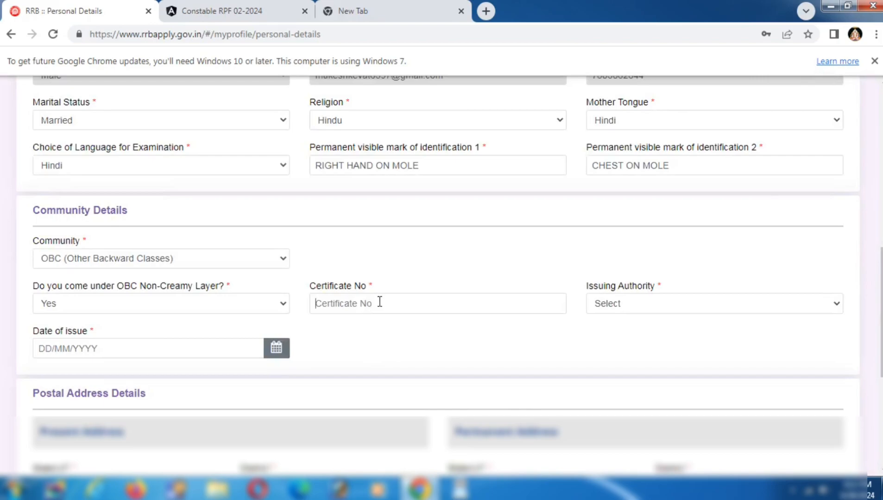
Step: Check the issuing authority list, then change the community to SC (Scheduled Caste)
left_click(631, 309)
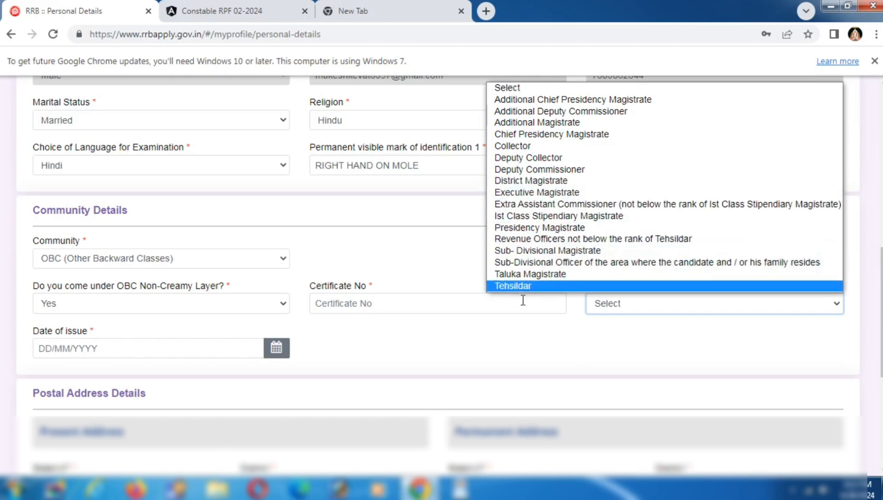
left_click(519, 336)
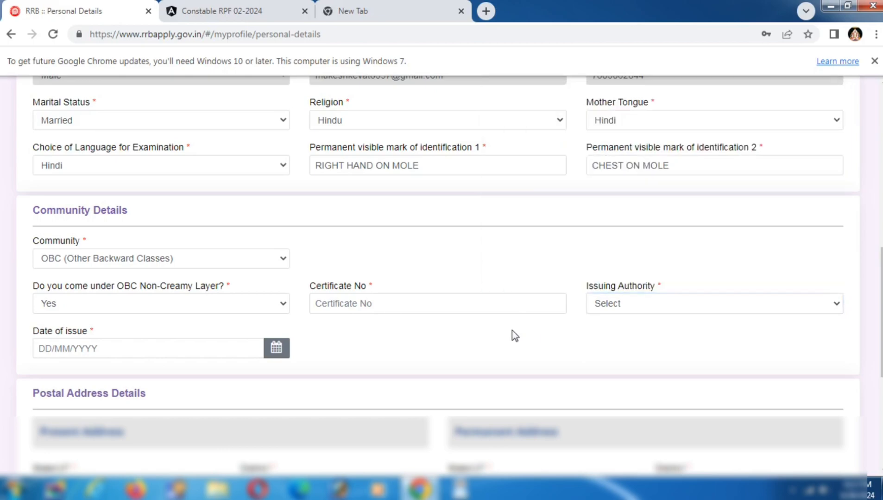
left_click(156, 258)
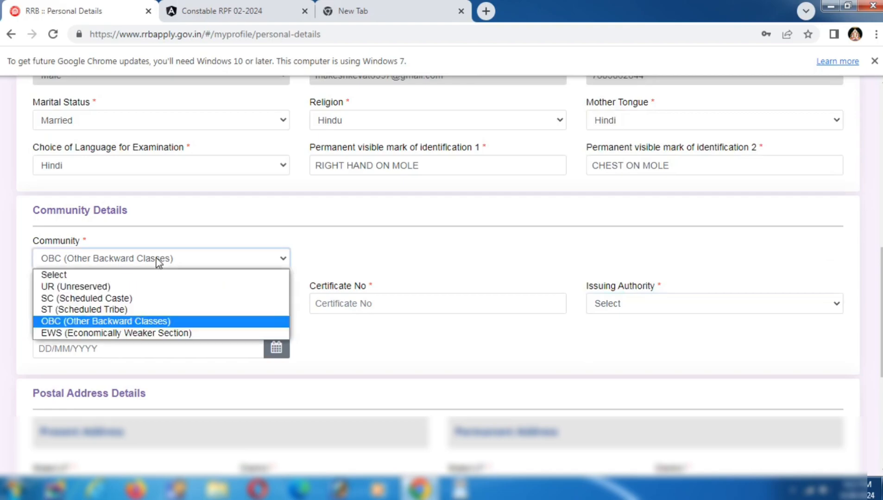
left_click(77, 298)
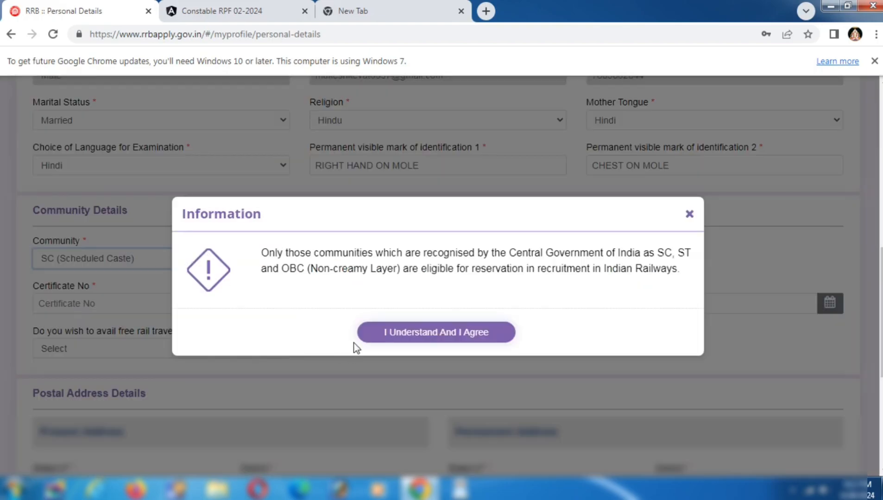
Step: Accept the reservation notice and inspect the certificate number, issuing authority, issue date and rail-pass fields
left_click(385, 341)
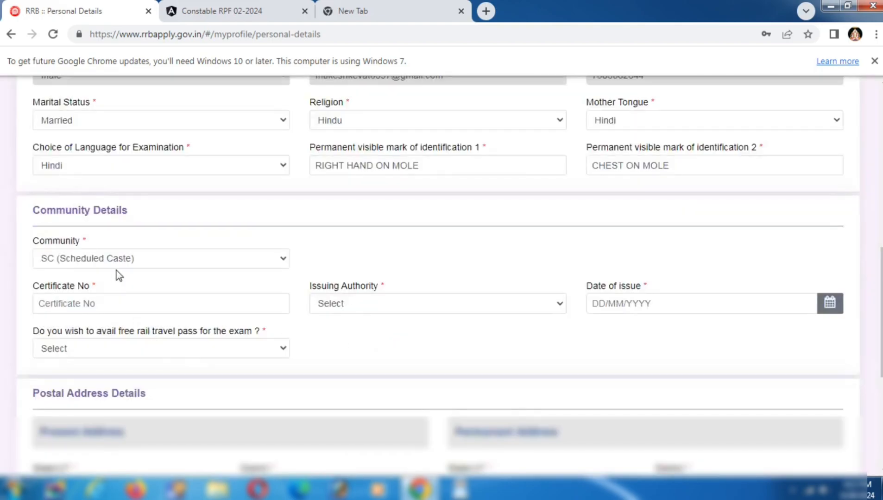
left_click(87, 303)
left_click(327, 308)
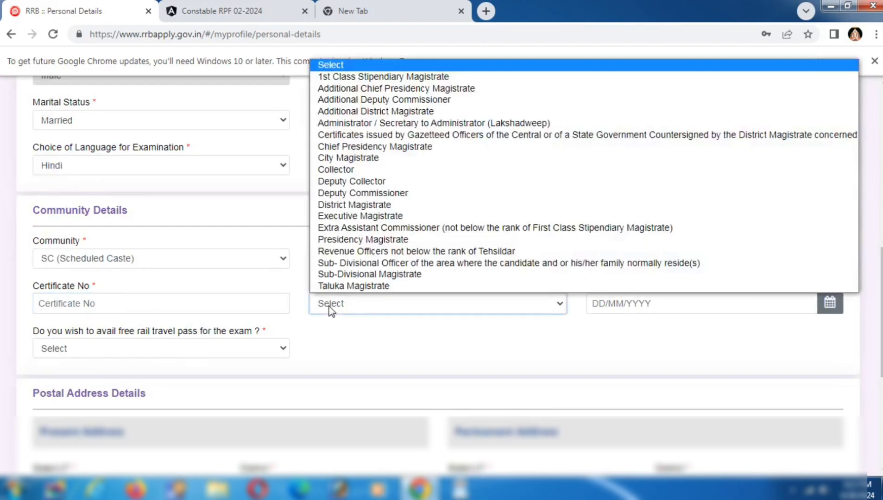
left_click(434, 342)
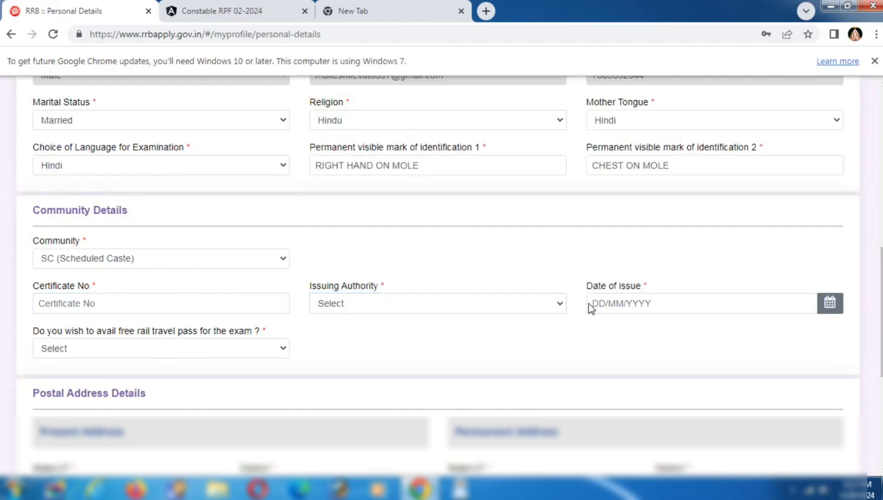
left_click(606, 305)
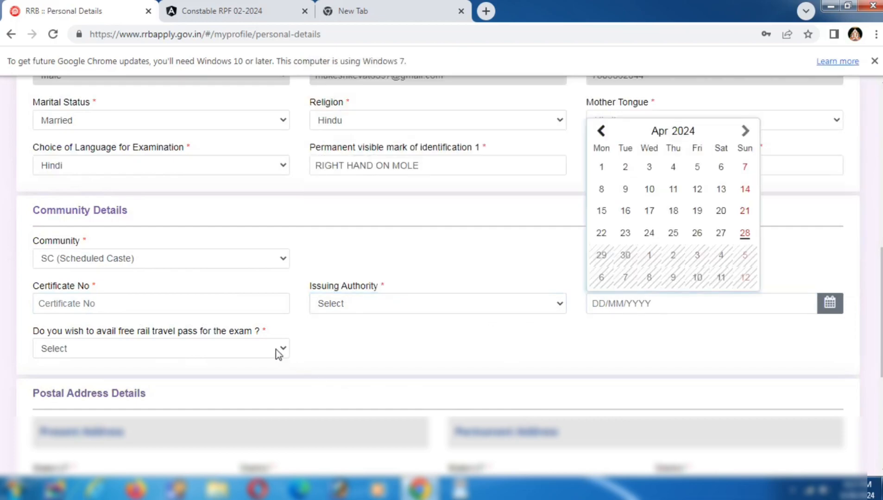
left_click(242, 355)
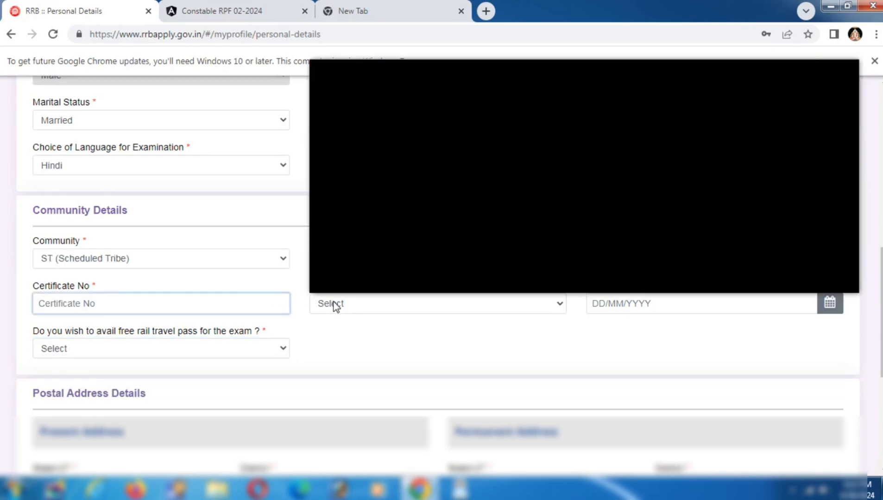
Step: Look over the certificate issuing authority list and date-of-issue calendar without choosing anything
left_click(336, 305)
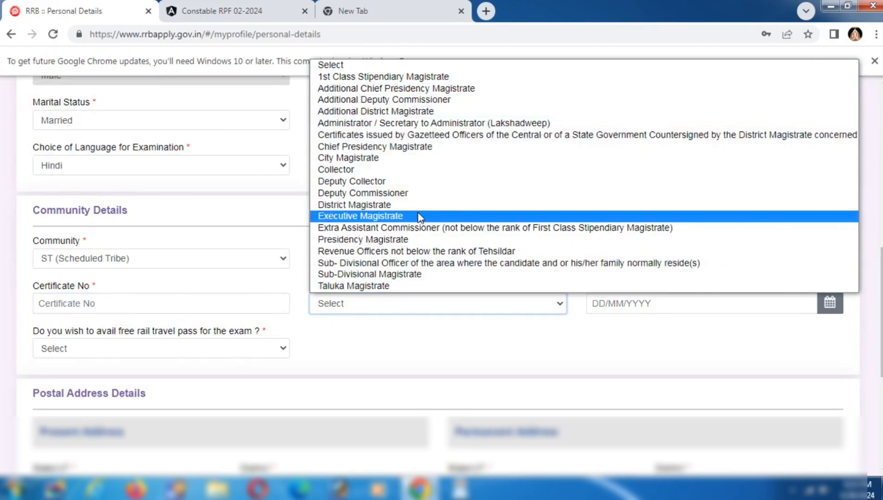
left_click(453, 348)
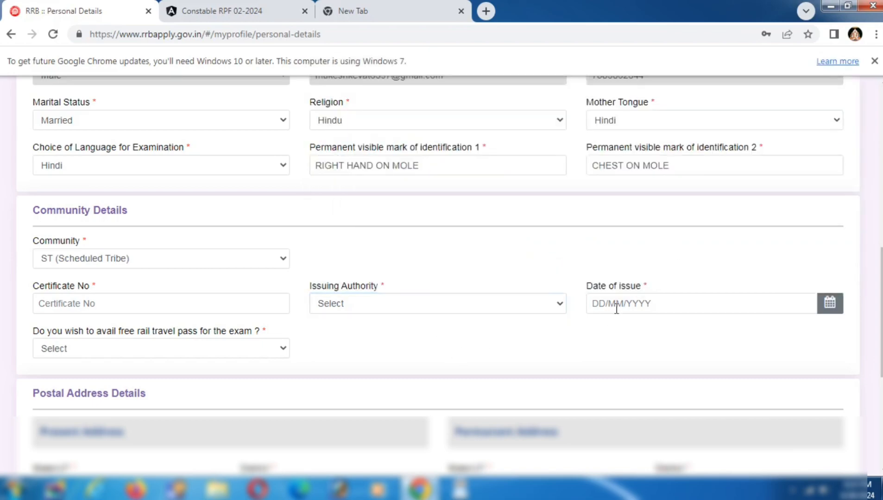
left_click(617, 305)
left_click(602, 348)
Step: Answer Yes to availing the free rail travel pass
left_click(114, 349)
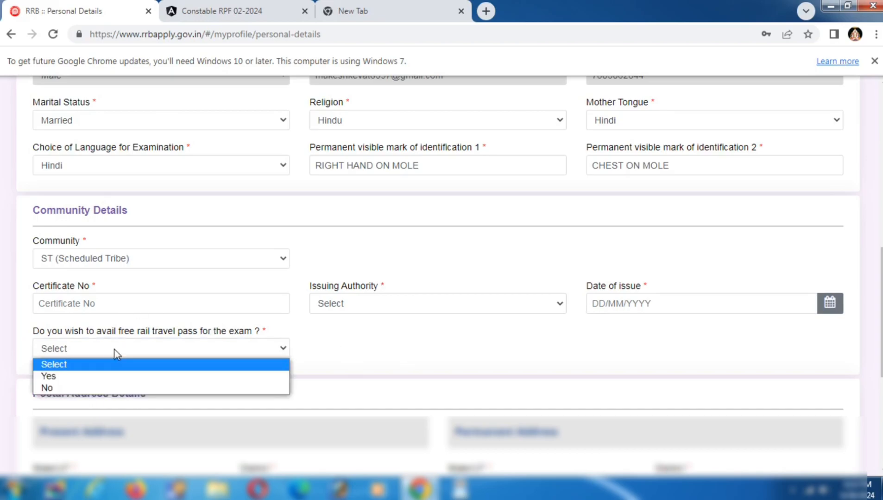
left_click(59, 382)
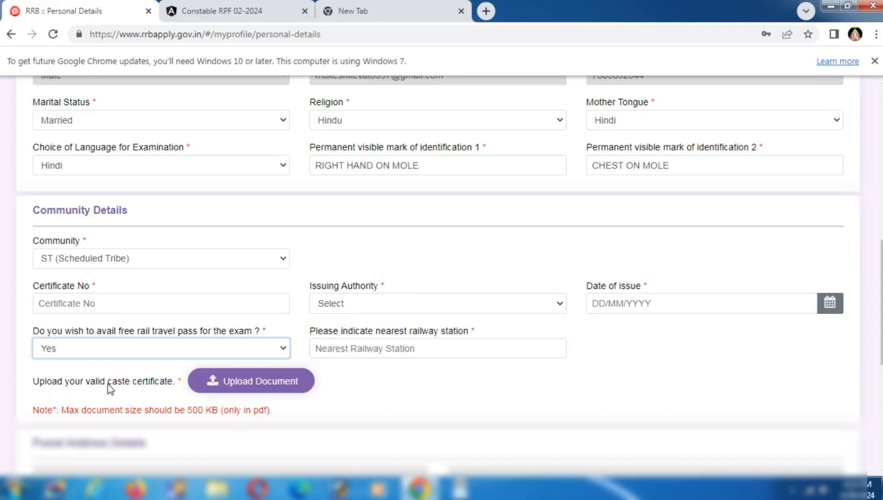
left_click(134, 262)
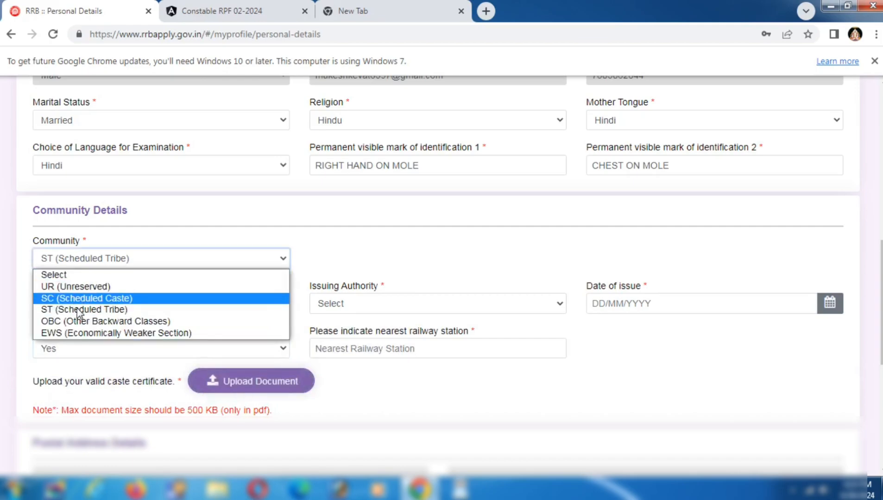
Step: Set community to OBC, answer No to Non-Creamy Layer, and accept the UR-category notice
left_click(82, 323)
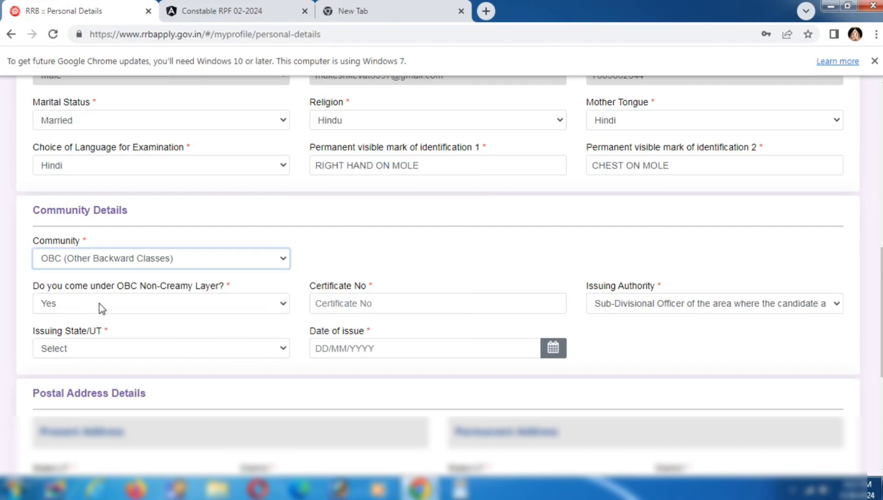
left_click(99, 304)
left_click(78, 340)
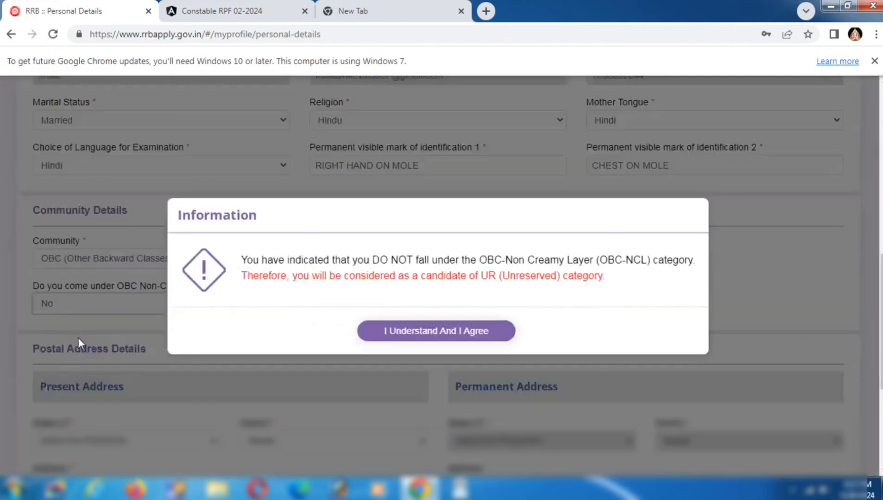
left_click(428, 332)
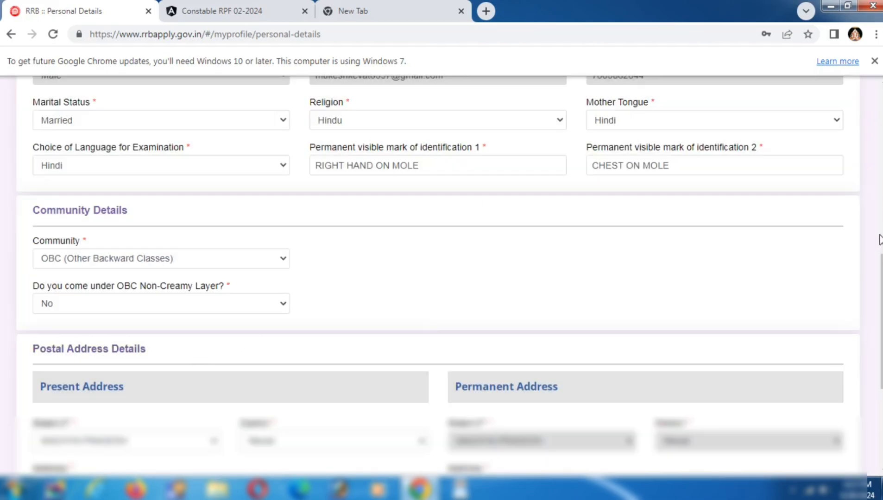
scroll(881, 268, "down", 5)
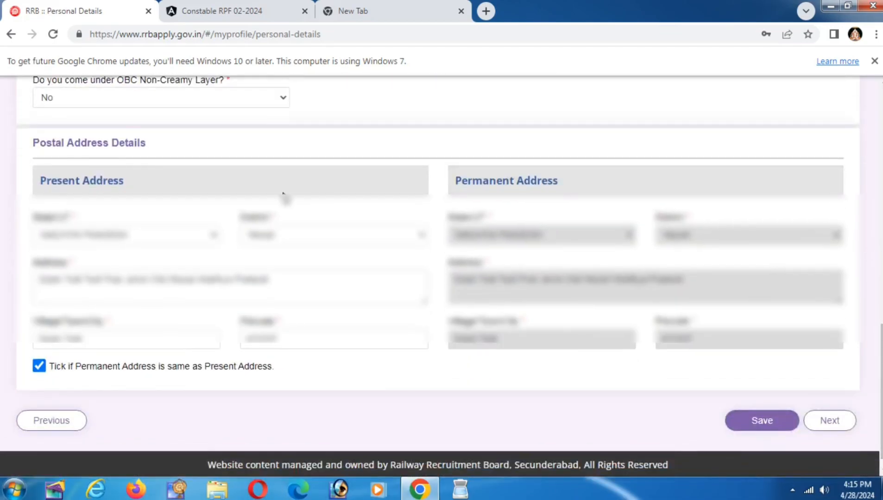
Step: Review the present address state, Niwari district, town and pincode fields
left_click(139, 234)
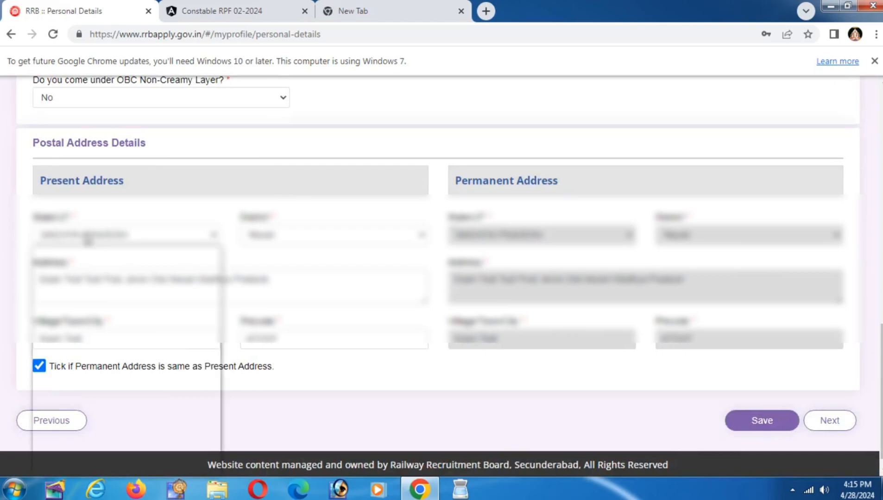
left_click(142, 231)
left_click(277, 236)
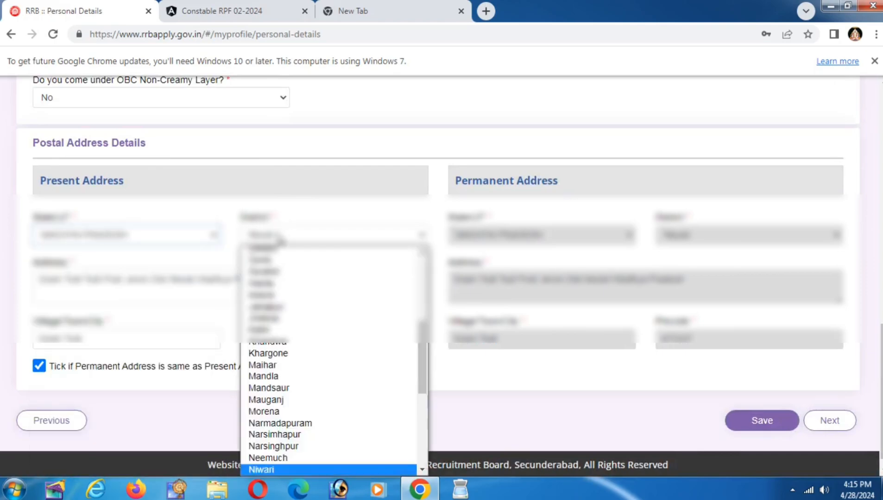
left_click(277, 236)
left_click(39, 367)
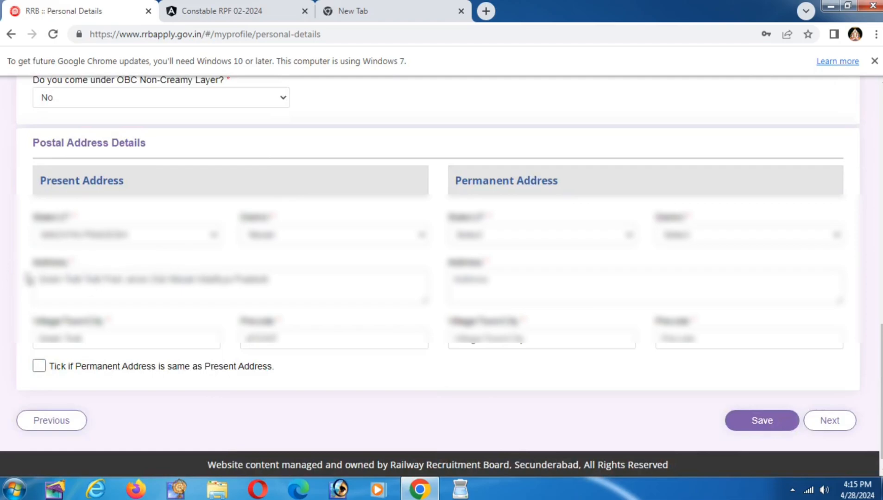
left_click(270, 280)
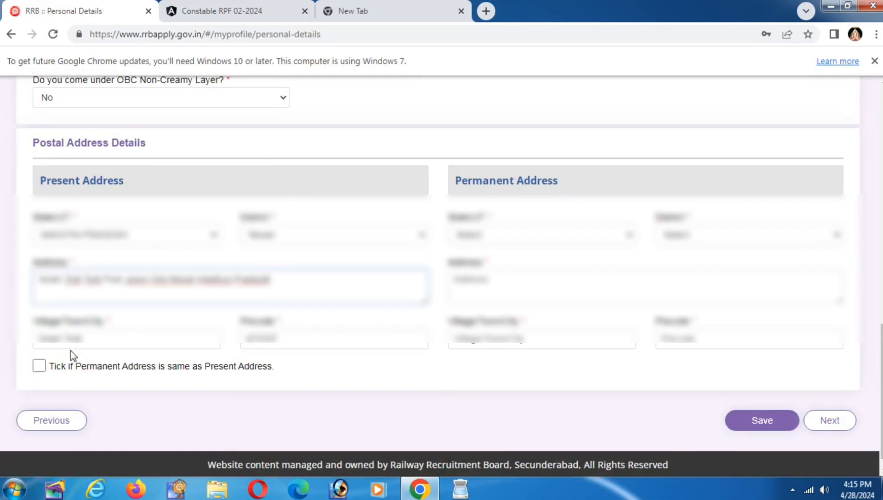
left_click(204, 336)
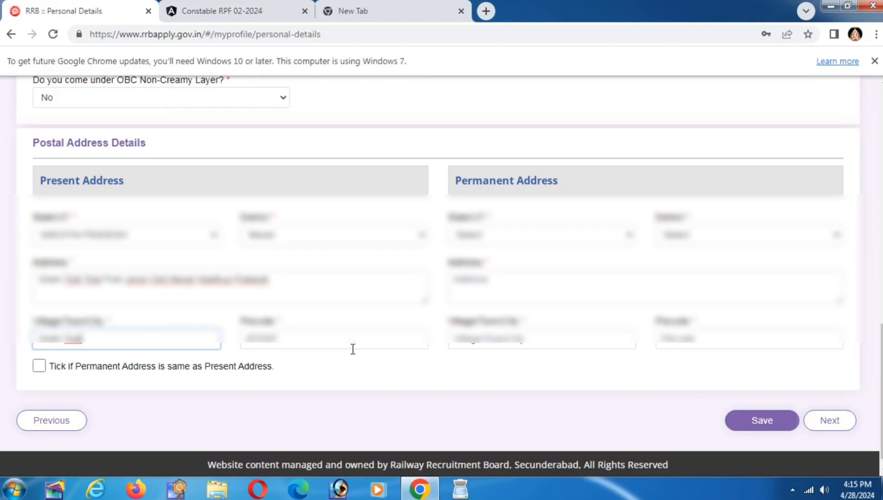
left_click(316, 342)
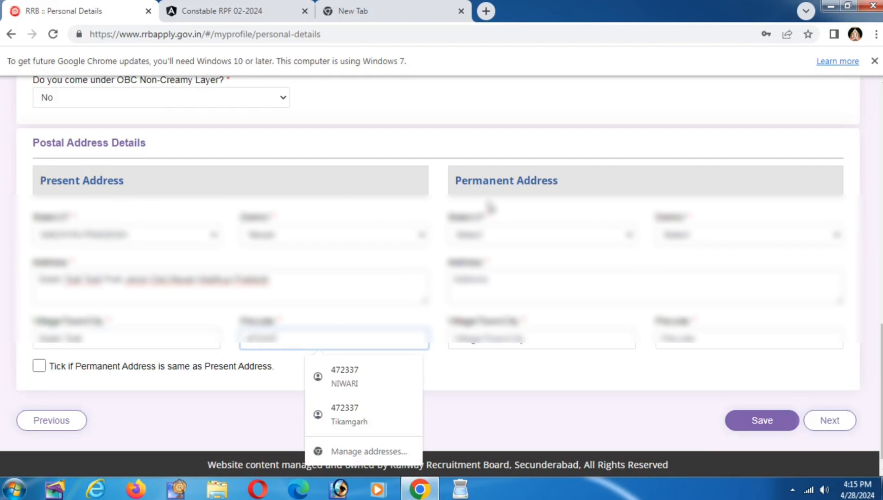
Step: Toggle the same-address option and look over the permanent address state, district and street fields
left_click(40, 369)
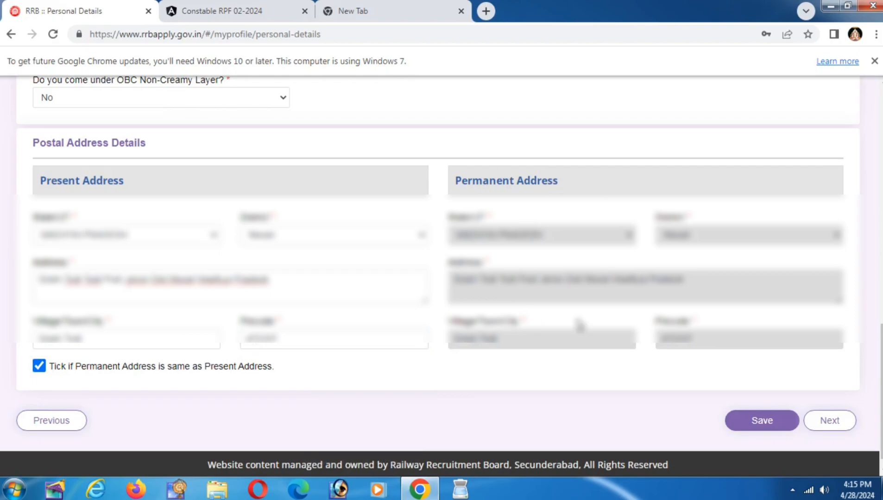
left_click(39, 366)
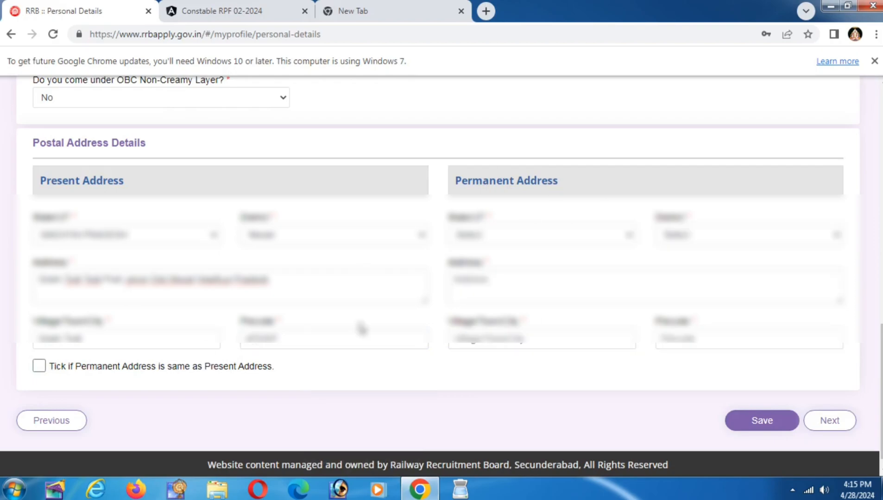
left_click(564, 241)
left_click(564, 240)
left_click(695, 240)
left_click(695, 240)
left_click(570, 283)
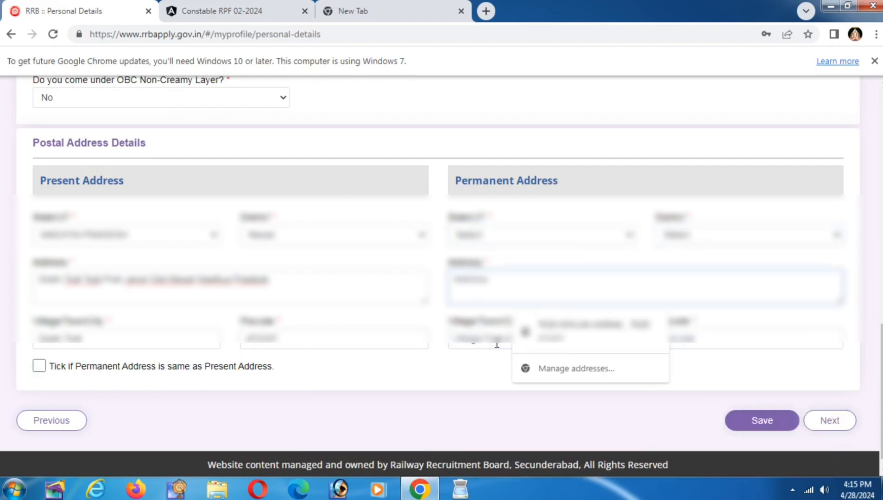
left_click(492, 368)
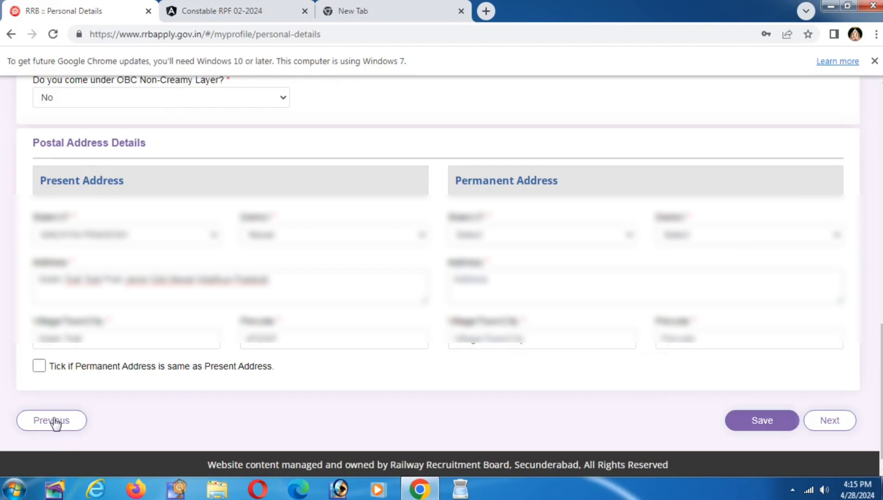
Step: Make the permanent address match the present one, save the personal details and continue
left_click(39, 366)
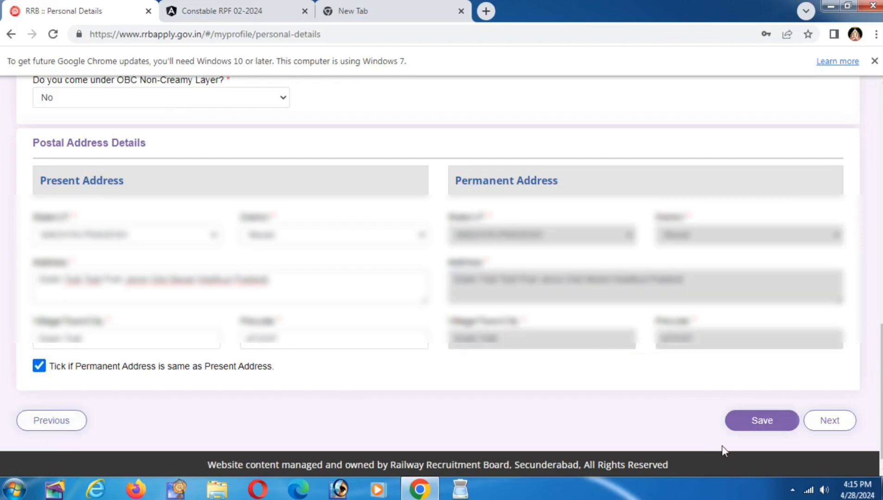
left_click(760, 424)
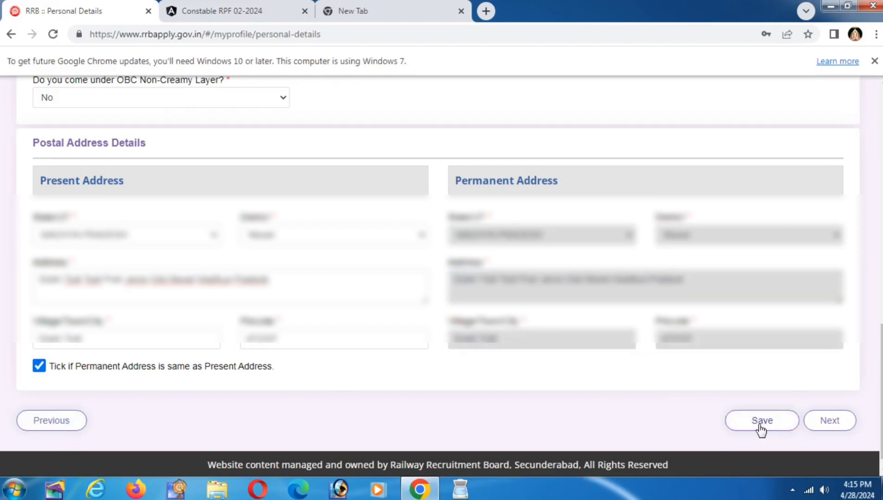
left_click(841, 424)
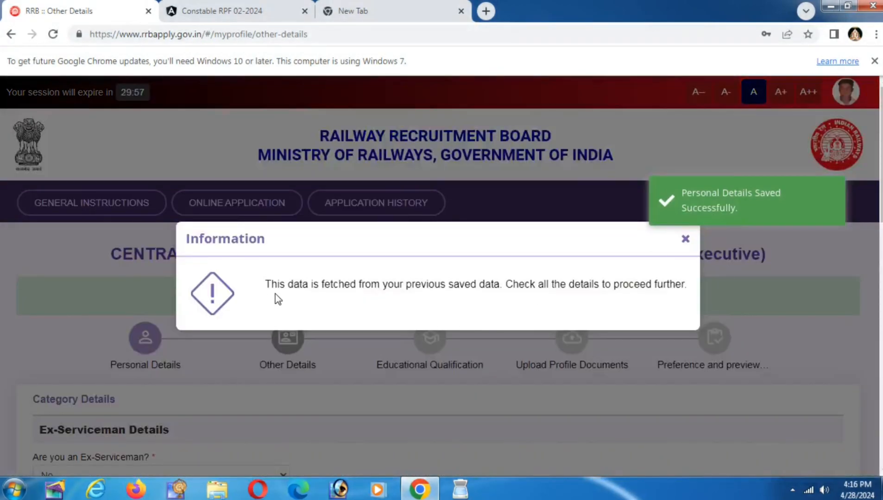
Step: Dismiss the saved-data notice and answer Yes to 'Are you an Ex-Serviceman?'
left_click_drag(285, 285, 559, 318)
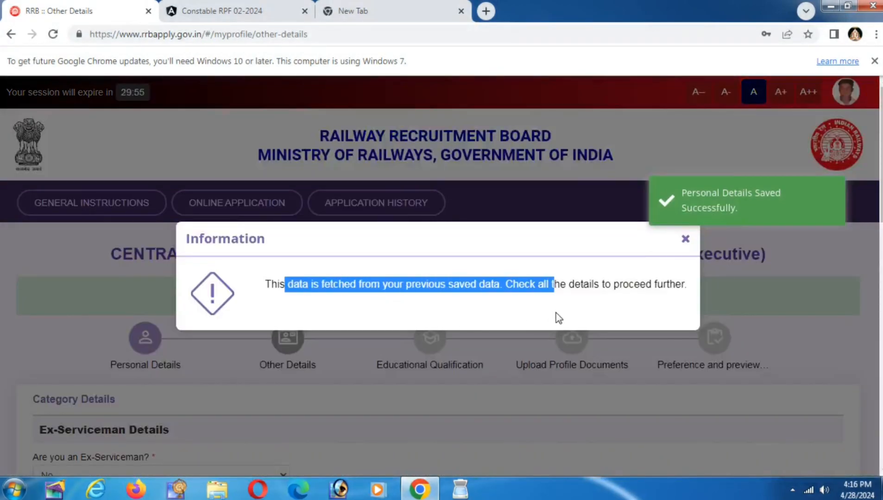
left_click(600, 306)
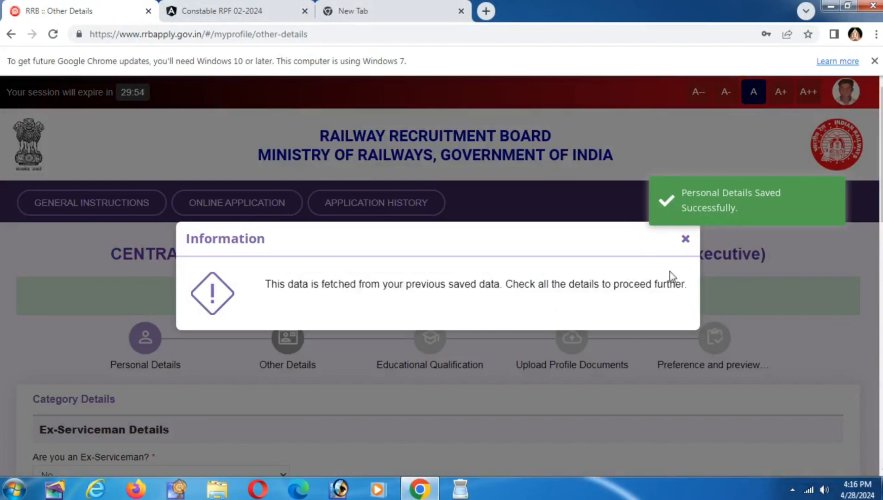
left_click(686, 239)
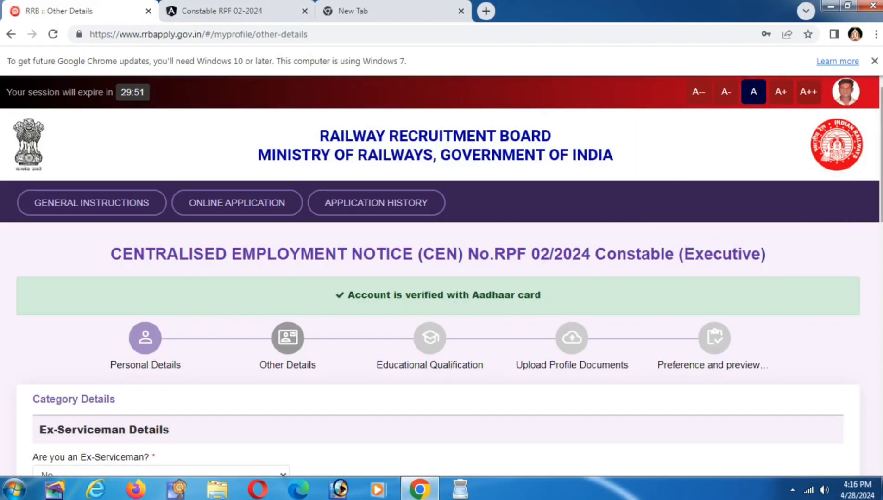
scroll(869, 181, "down", 2)
scroll(442, 277, "down", 5)
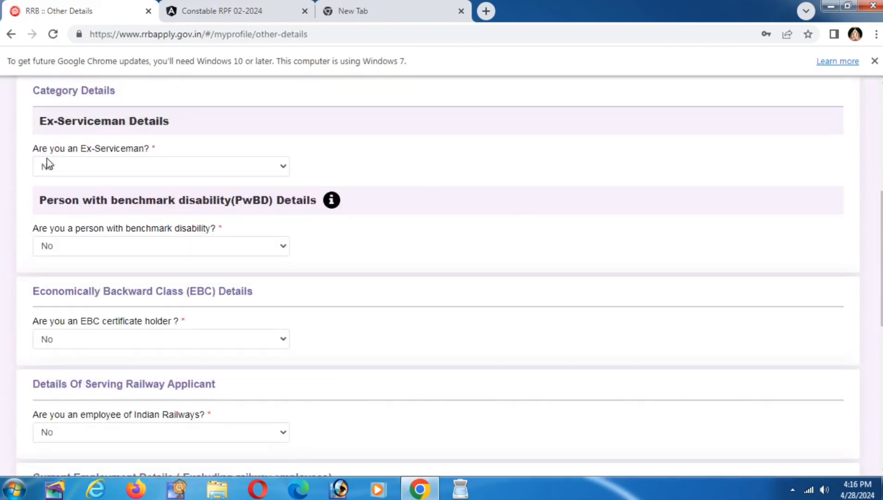
left_click(87, 172)
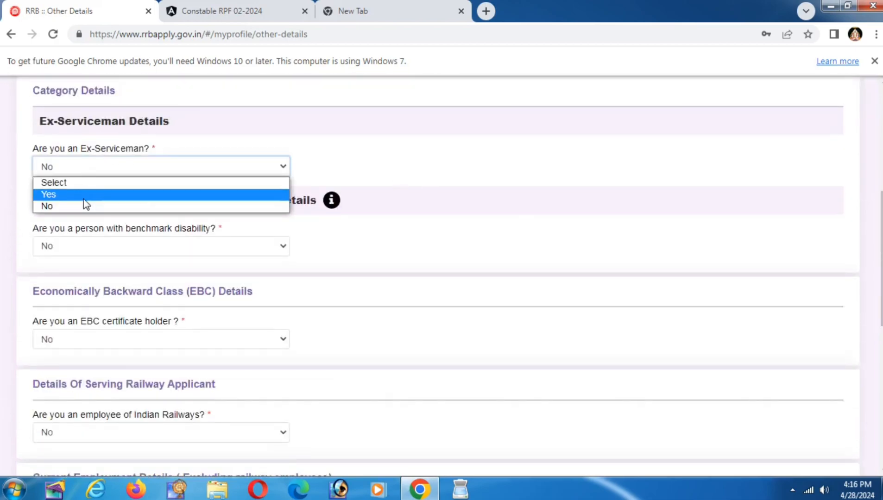
left_click(53, 195)
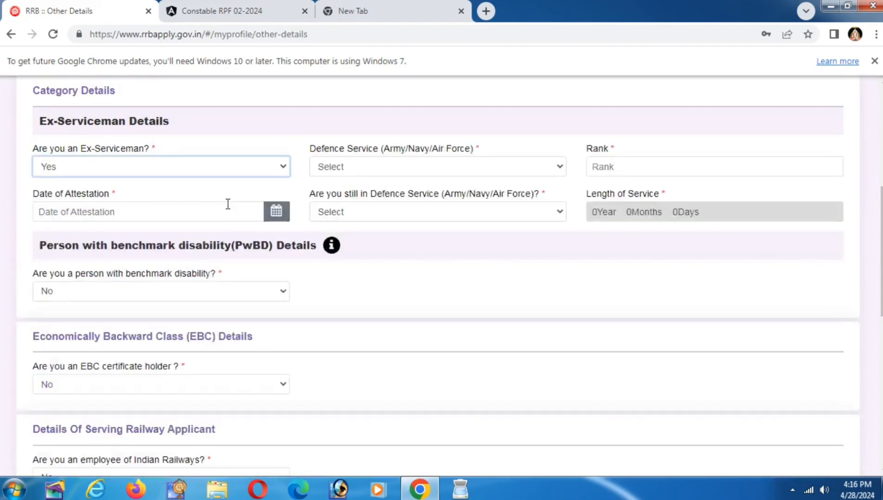
Step: Inspect the defence service list, attestation date calendar and still-in-service choices without changing them
left_click(341, 172)
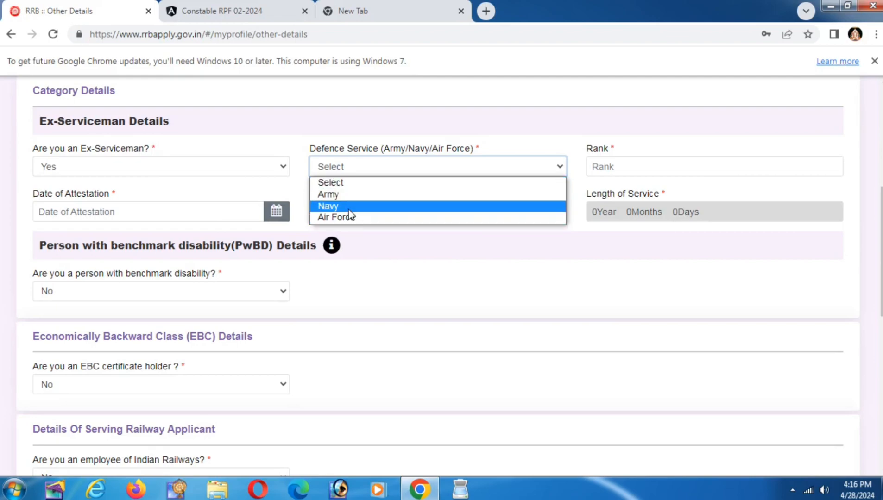
left_click(610, 162)
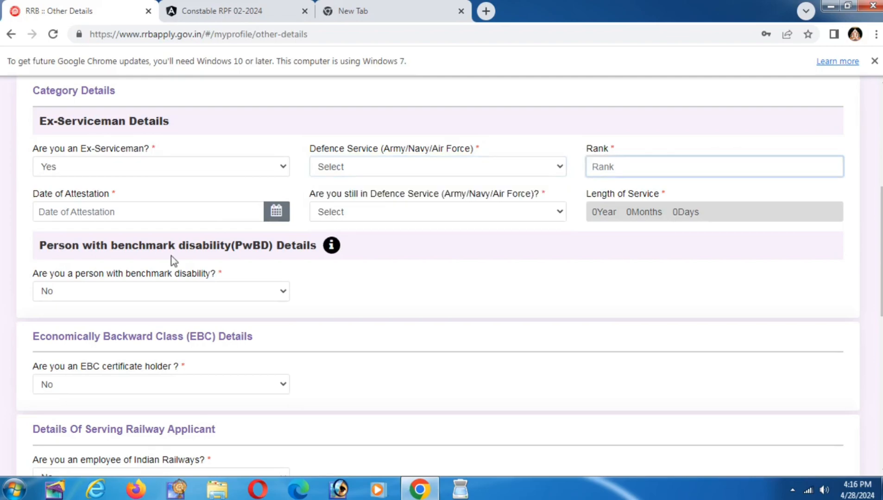
left_click(69, 212)
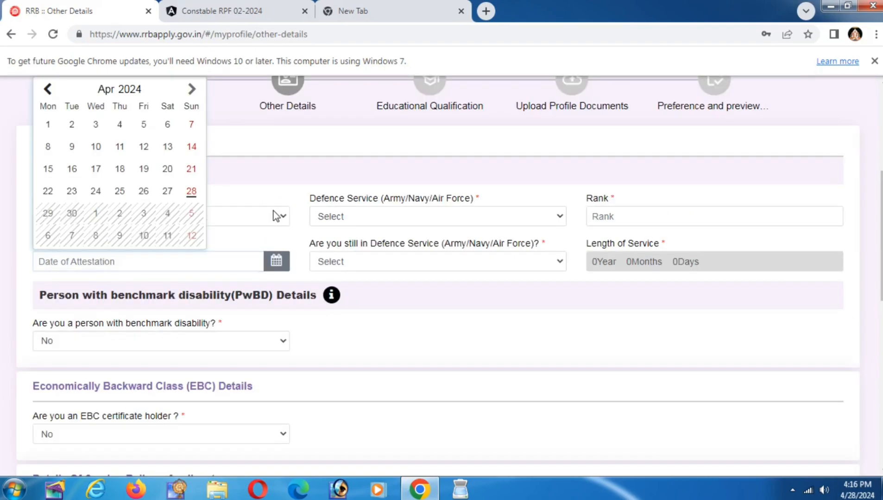
left_click(352, 262)
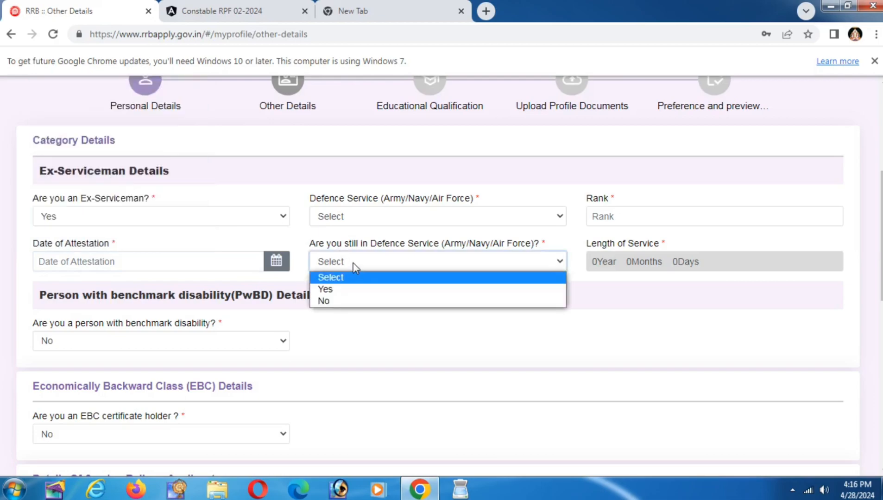
left_click(354, 263)
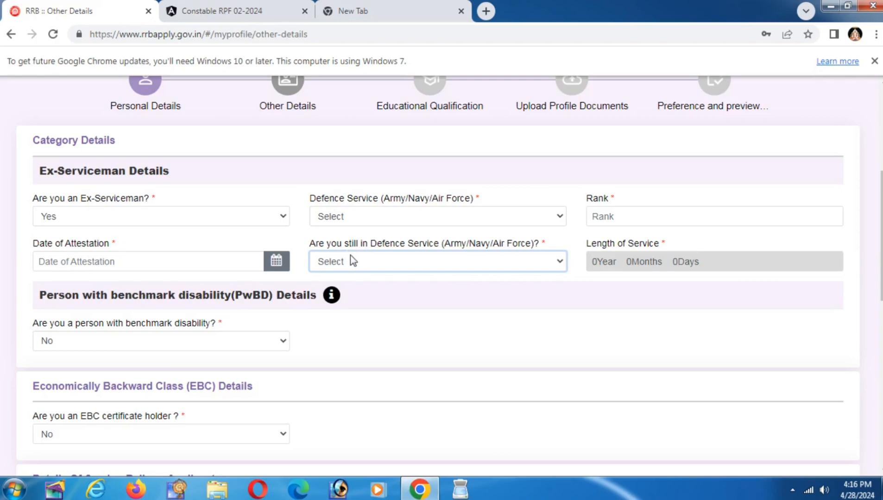
left_click(354, 261)
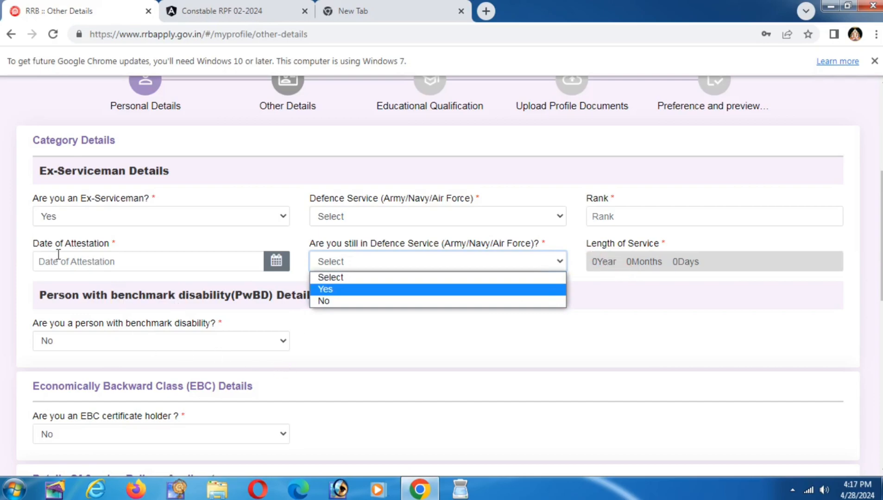
left_click(58, 220)
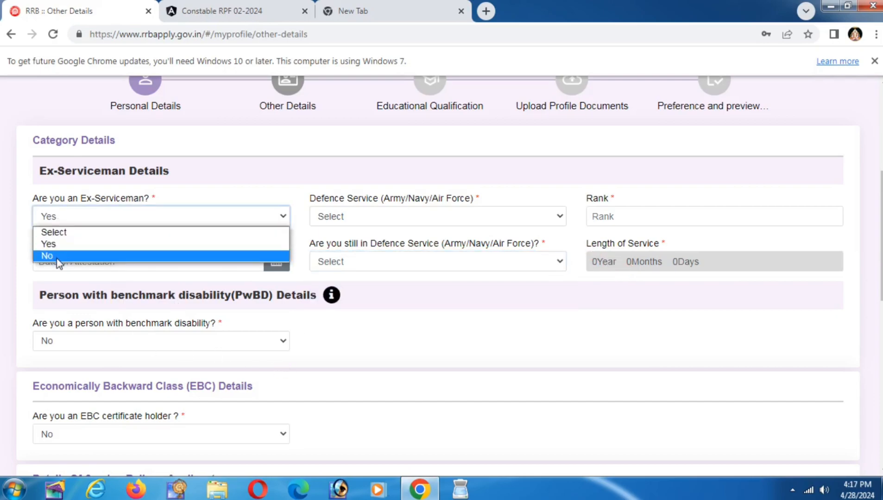
Step: Set Ex-Serviceman to No and dismiss the PwBD not-eligible notice after trying benchmark disability Yes
left_click(49, 256)
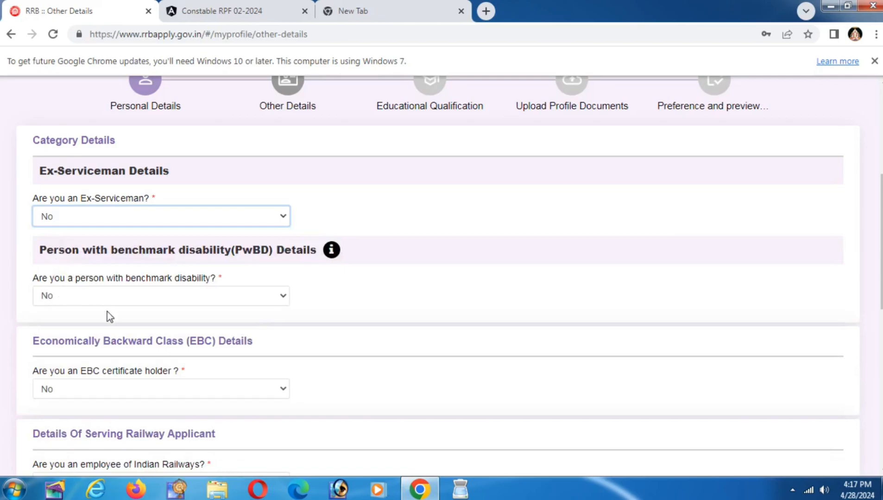
left_click(119, 298)
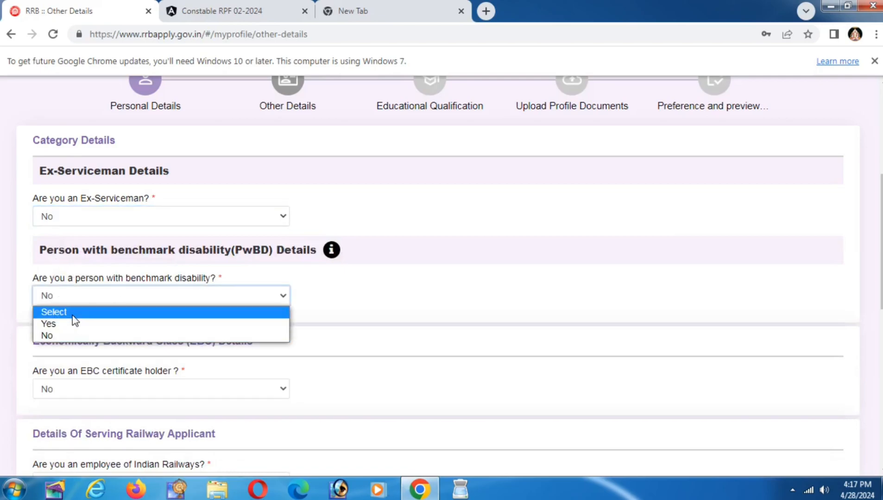
left_click(64, 324)
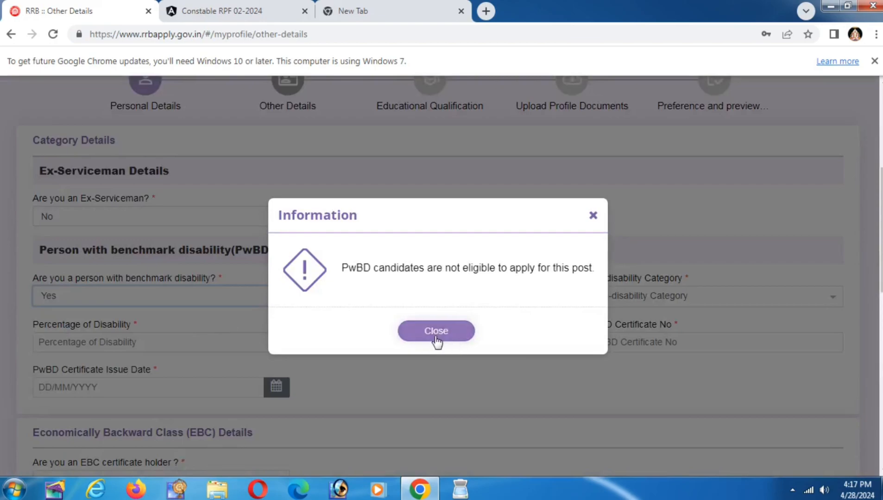
left_click(435, 332)
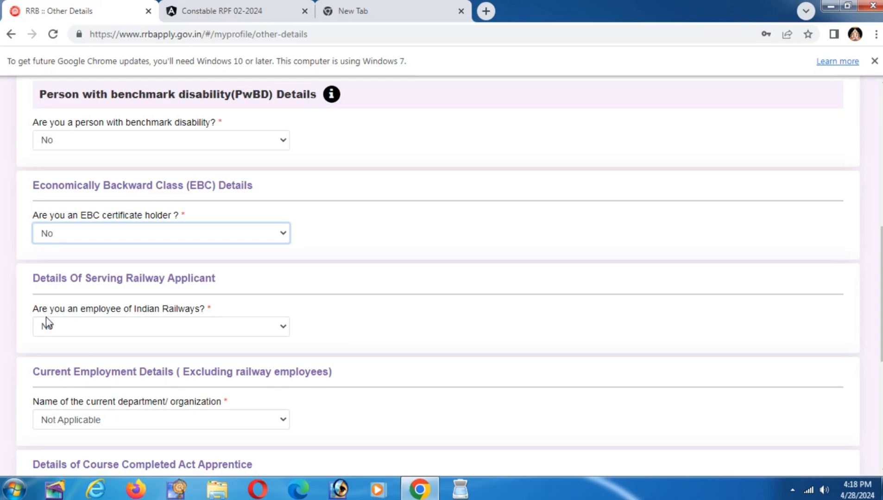
Step: Try Yes for Indian Railways employee, check the Zone/PU/Unit list, then set it back to No
left_click(73, 328)
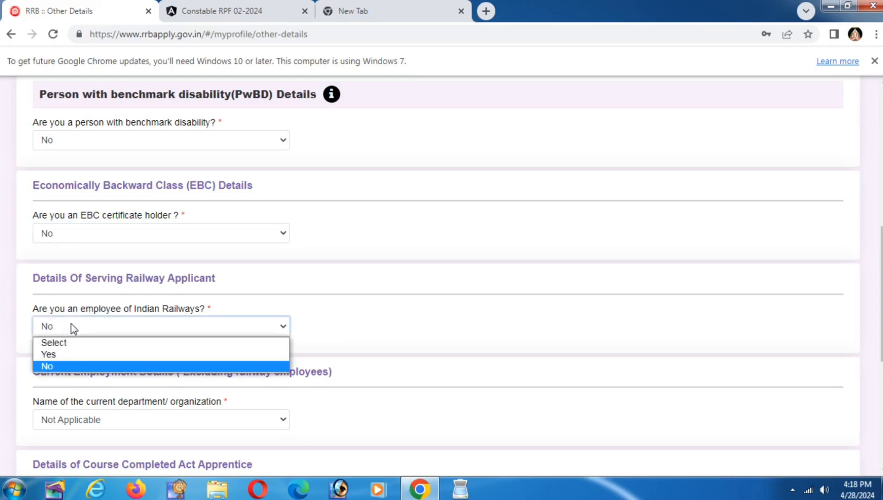
left_click(56, 358)
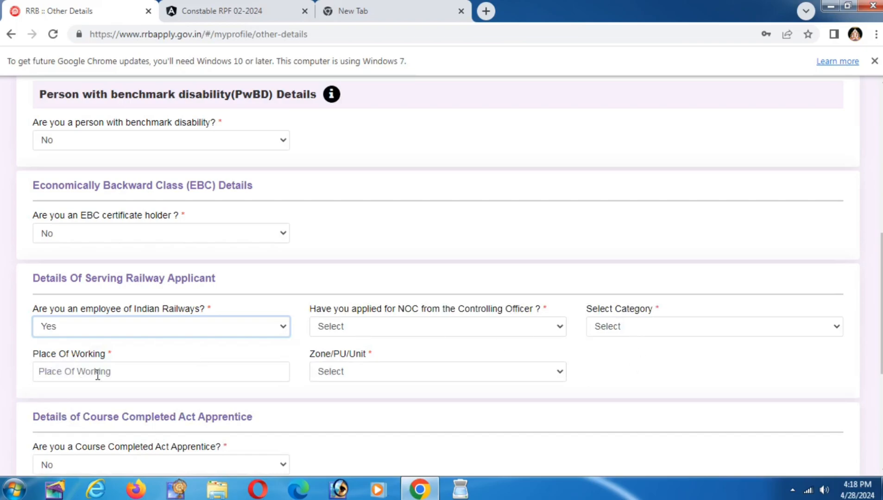
left_click(364, 372)
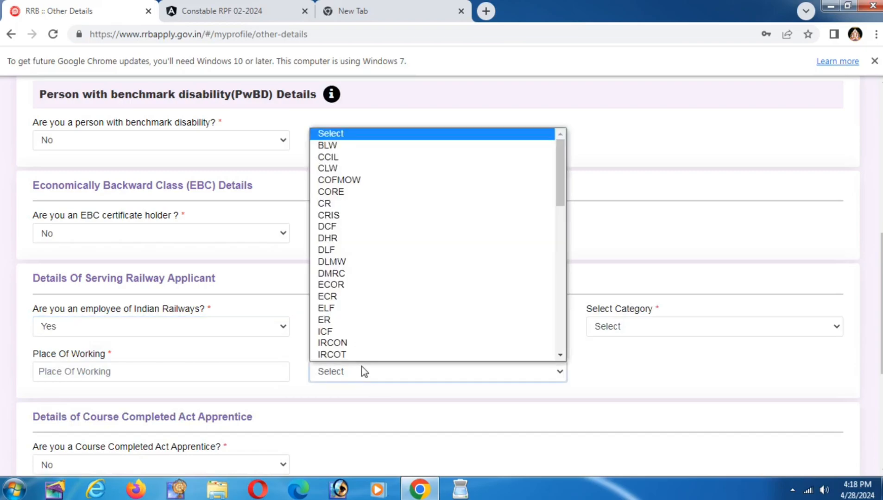
left_click(348, 390)
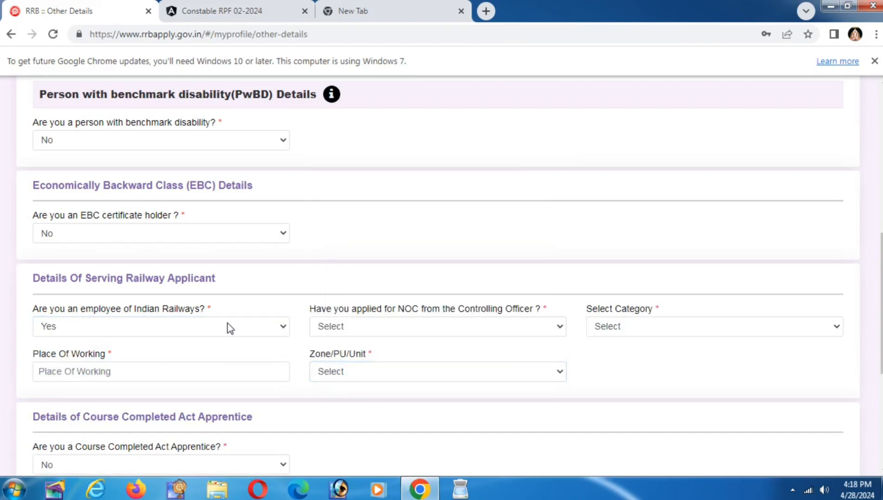
left_click(79, 324)
left_click(65, 366)
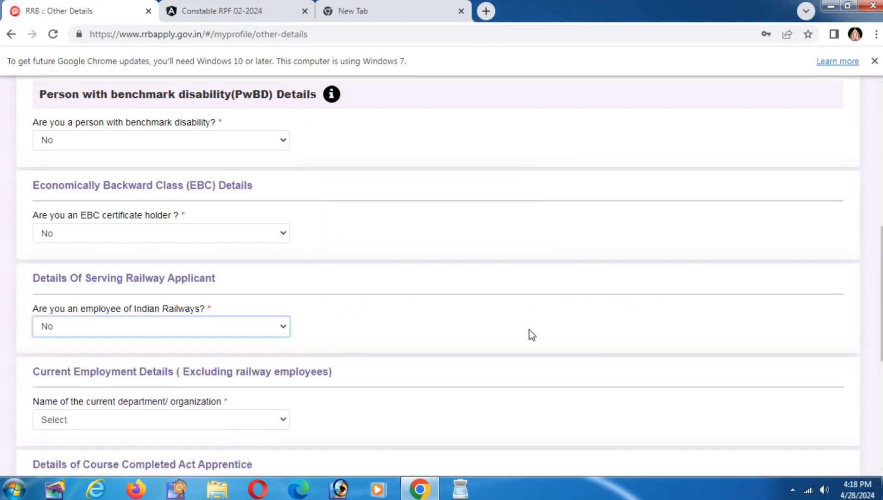
Step: Set the current department/organization to Not Applicable, briefly trying Central Government first
scroll(358, 296, "down", 3)
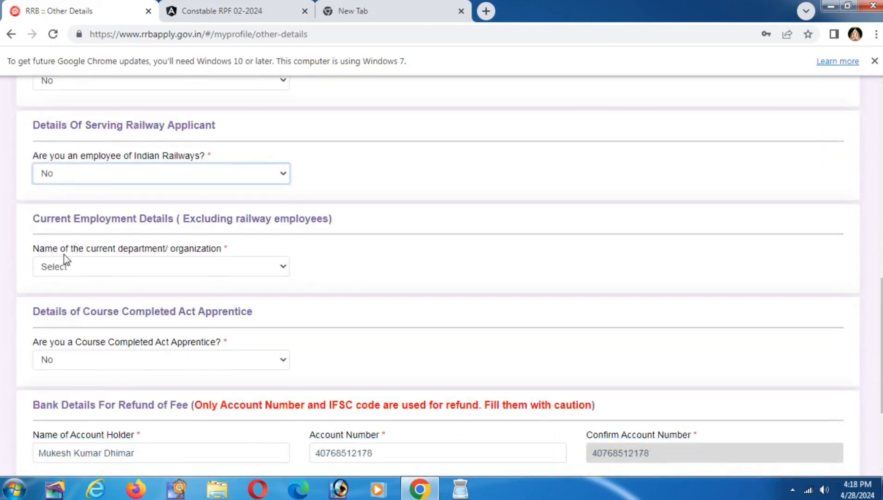
left_click(130, 268)
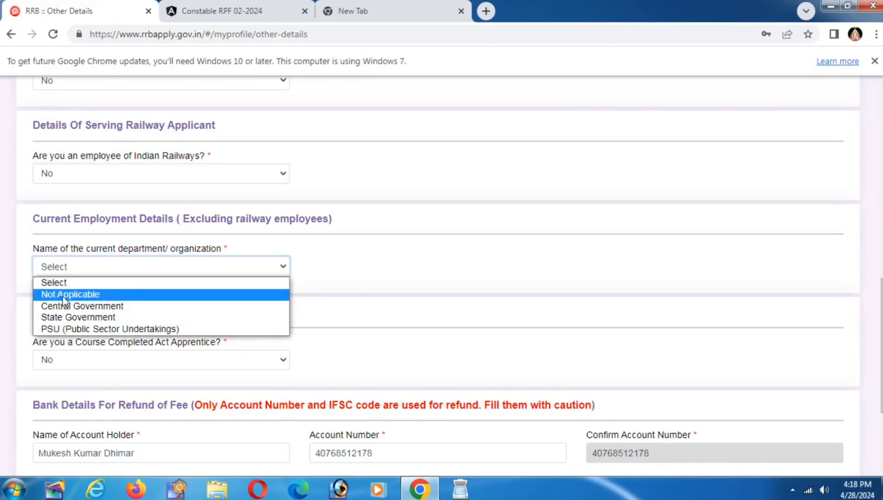
left_click(75, 294)
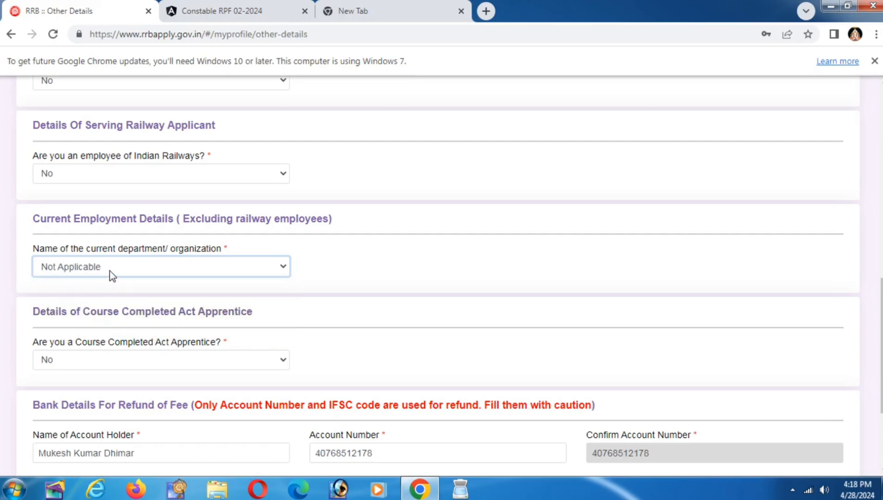
left_click(110, 272)
left_click(88, 306)
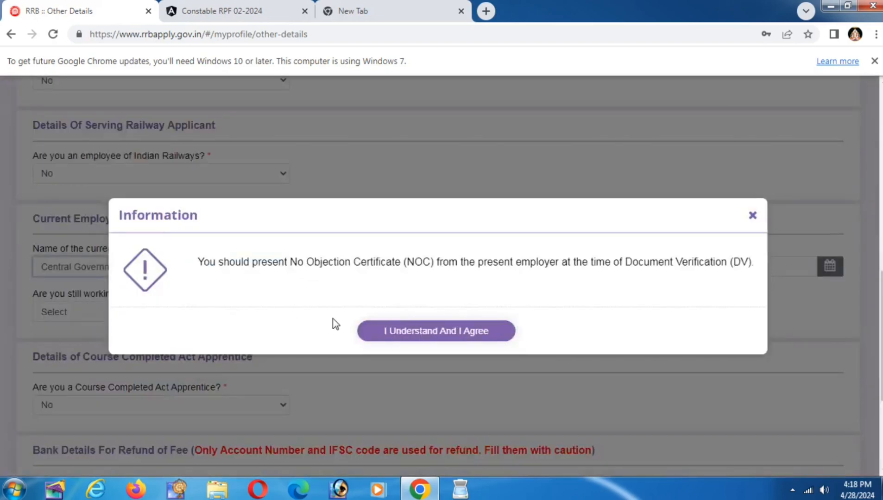
left_click(410, 335)
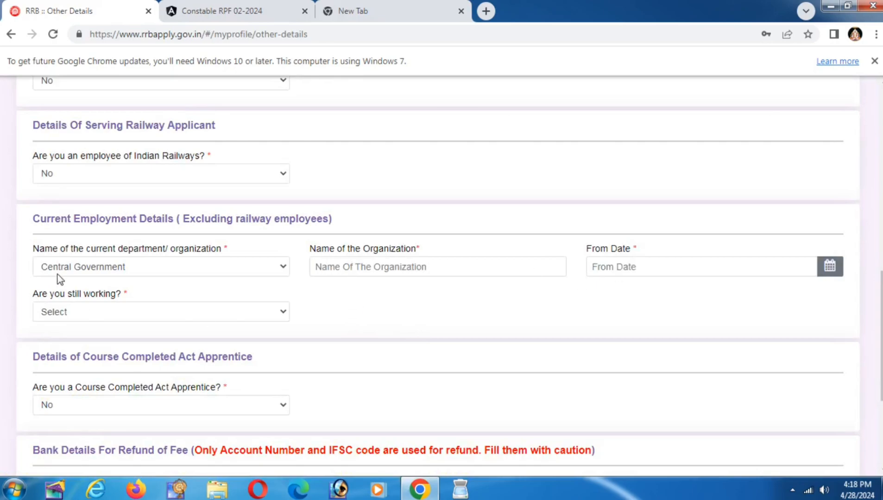
left_click(89, 272)
left_click(72, 295)
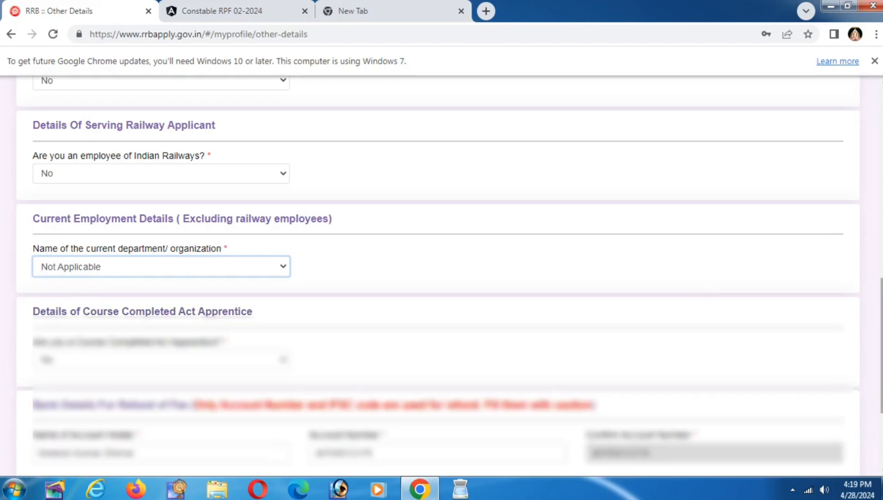
Step: Keep the apprentice answer as No, save the Other Details and go to Educational Qualification
scroll(355, 254, "down", 2)
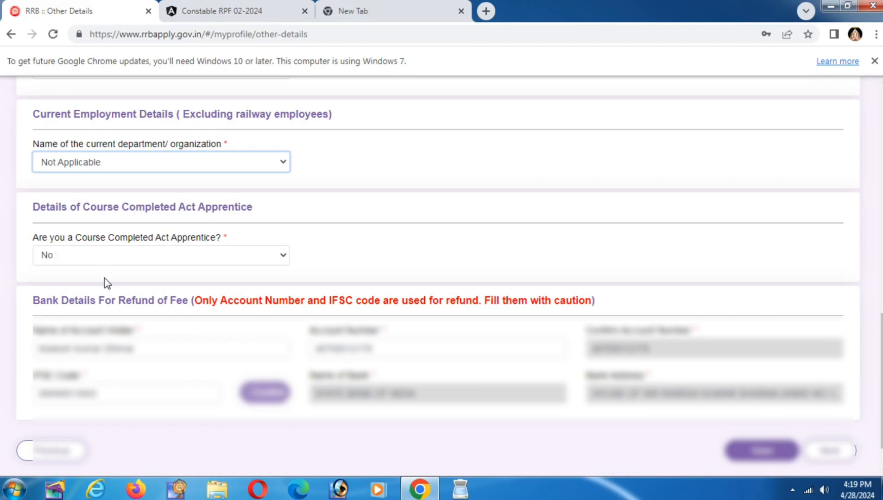
left_click(85, 260)
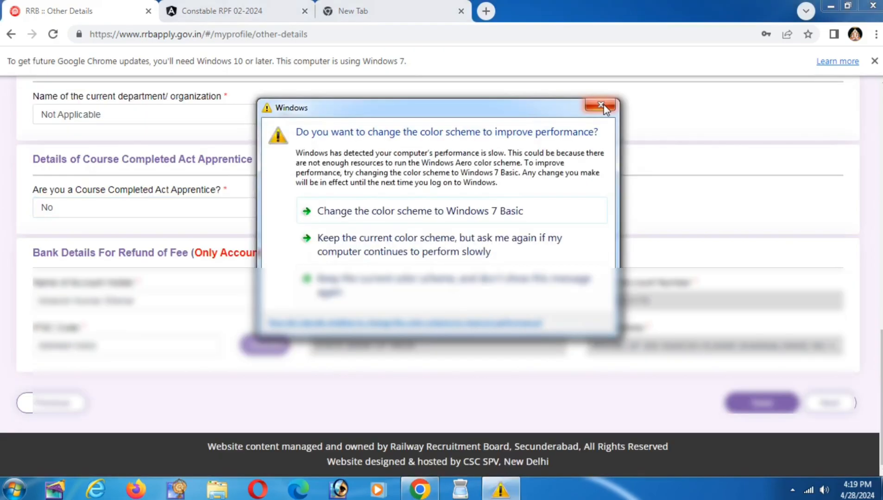
left_click(607, 108)
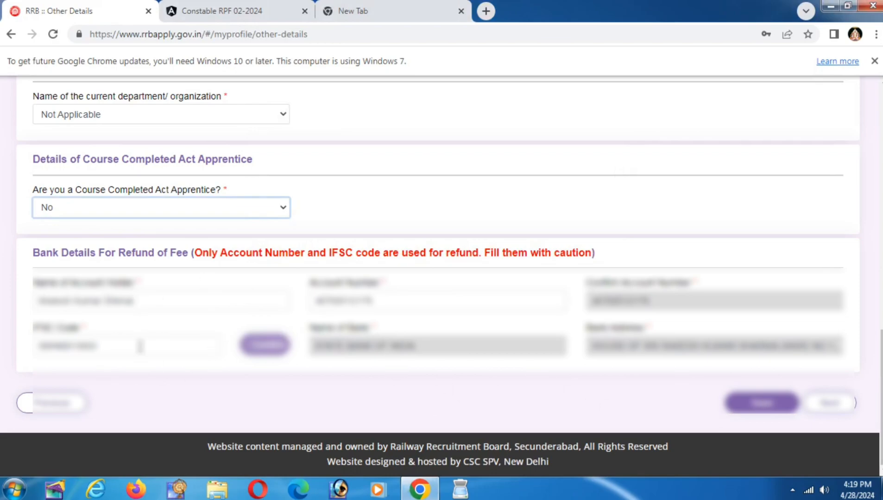
left_click(788, 408)
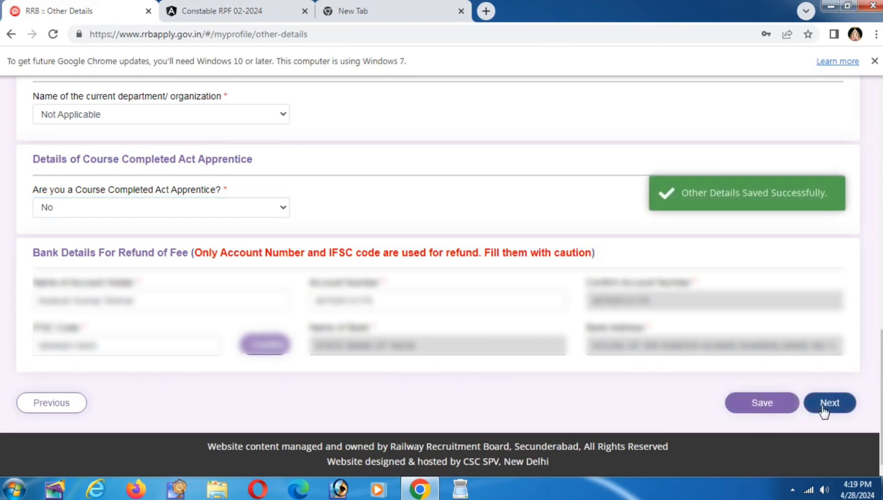
left_click(820, 410)
Step: Open the Matriculation entry for editing and cancel without making changes
left_click_drag(881, 303, 881, 419)
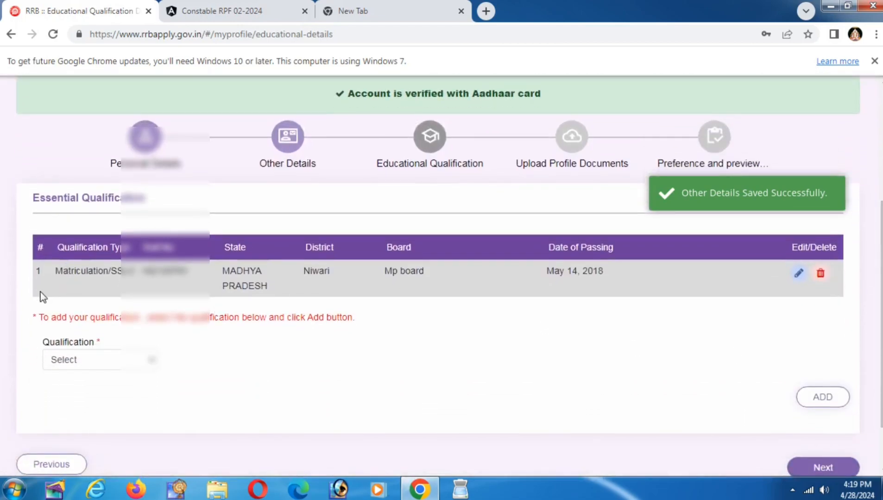
left_click_drag(56, 273, 135, 273)
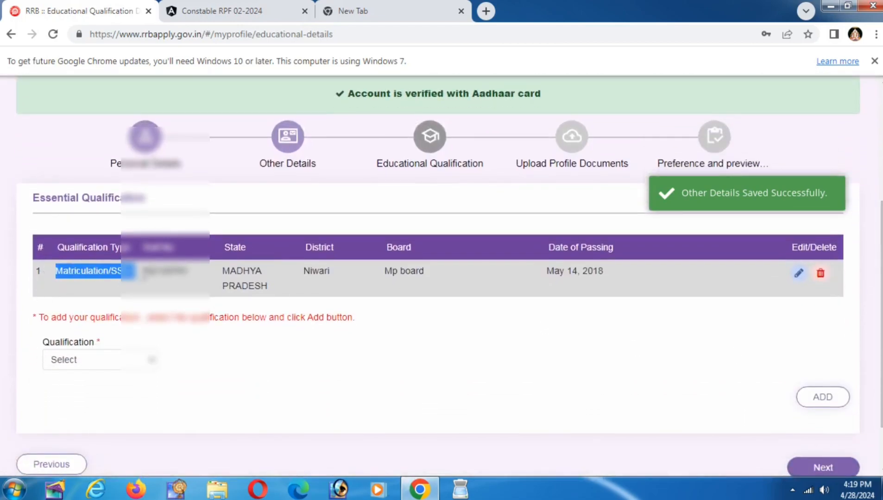
left_click(333, 332)
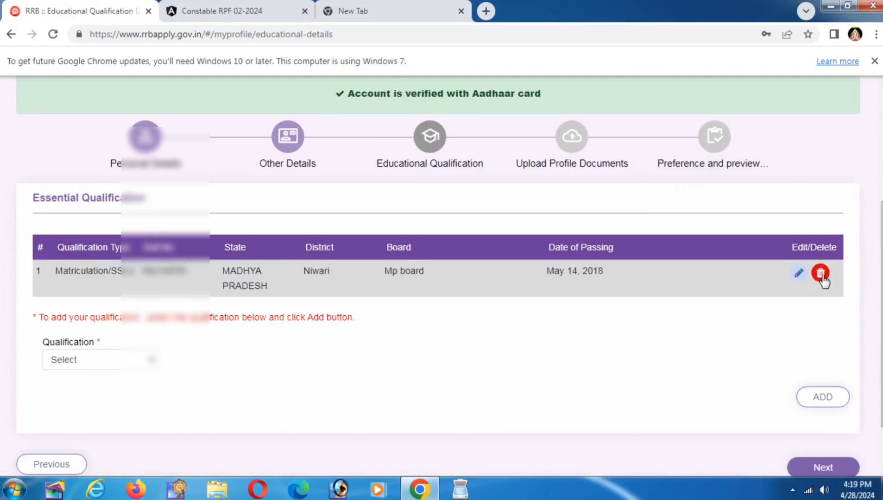
left_click(799, 273)
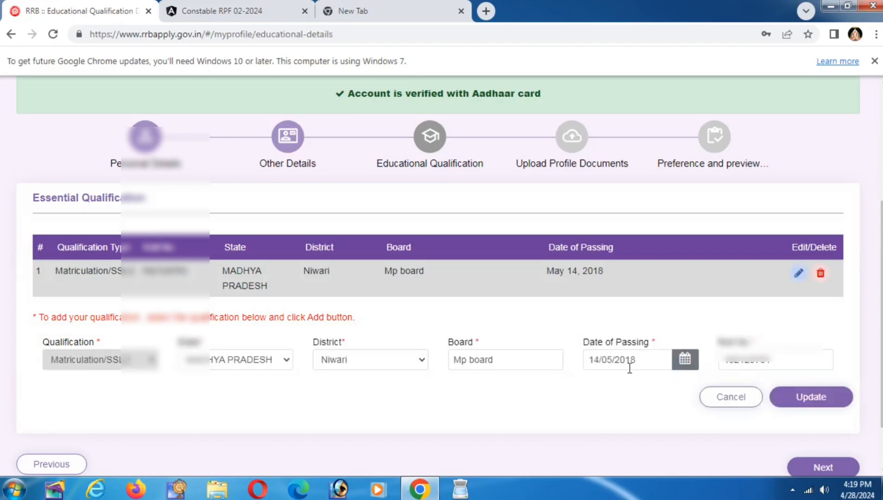
left_click(730, 399)
Step: Leave the Qualification dropdown at Select and continue to Upload Profile Documents
scroll(879, 282, "down", 2)
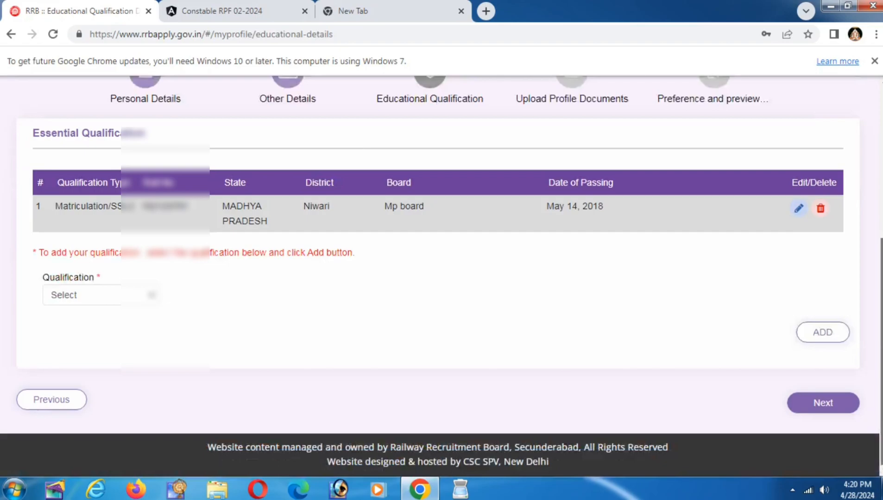
left_click(96, 296)
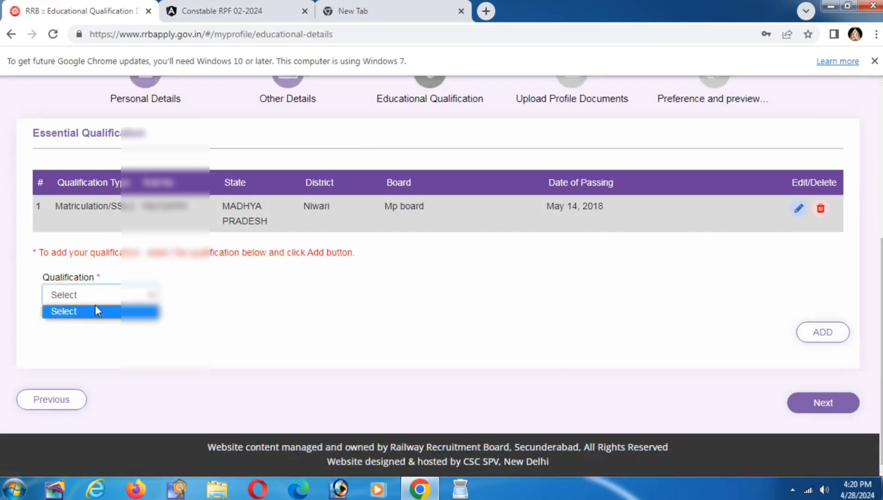
left_click(99, 294)
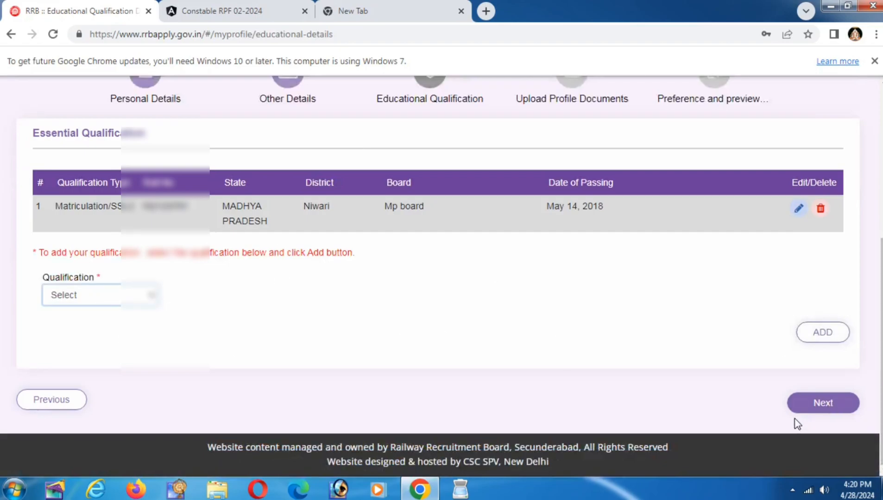
left_click(818, 405)
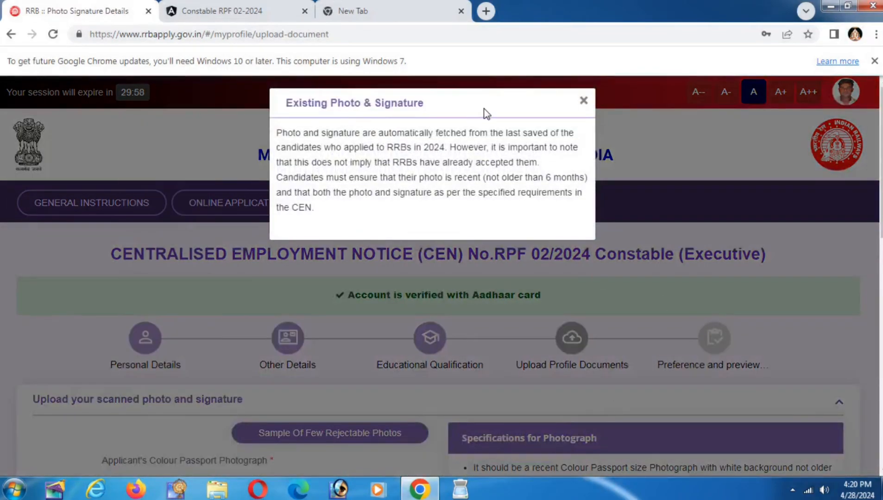
Step: Dismiss the Existing Photo & Signature notice and scroll through the upload page
left_click(583, 102)
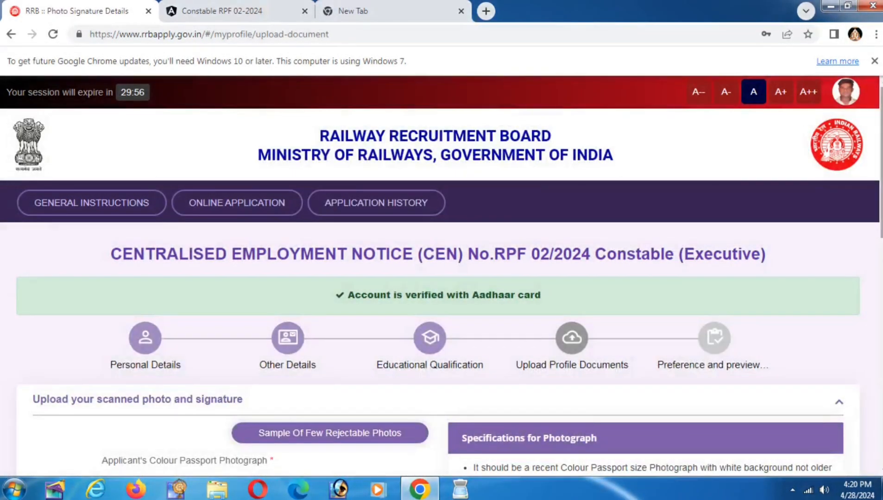
scroll(441, 278, "down", 7)
scroll(442, 278, "up", 3)
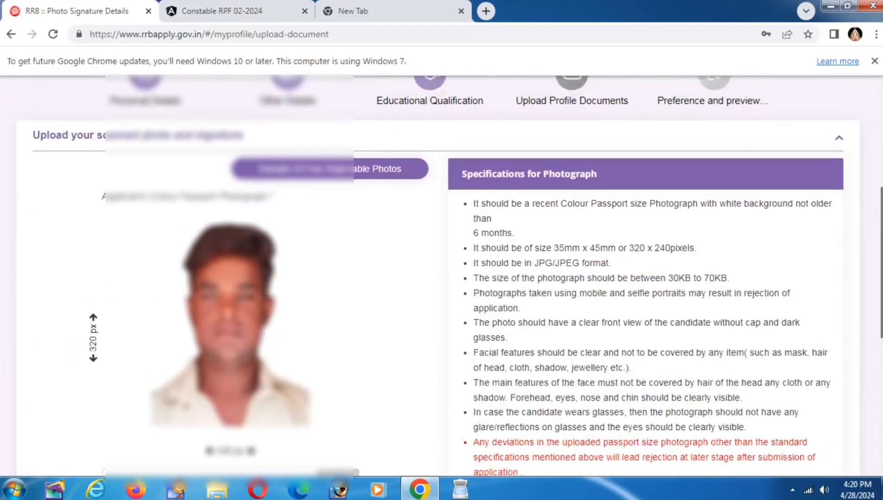
scroll(441, 278, "up", 2)
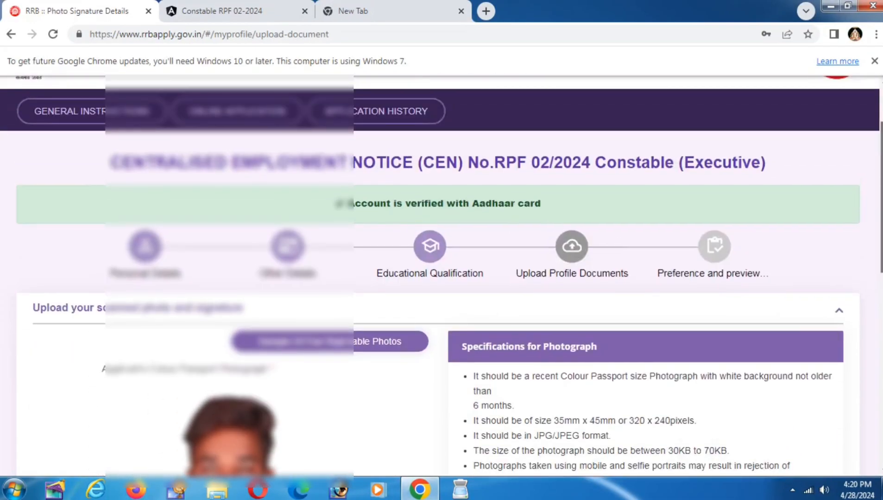
scroll(441, 278, "up", 2)
scroll(442, 278, "down", 5)
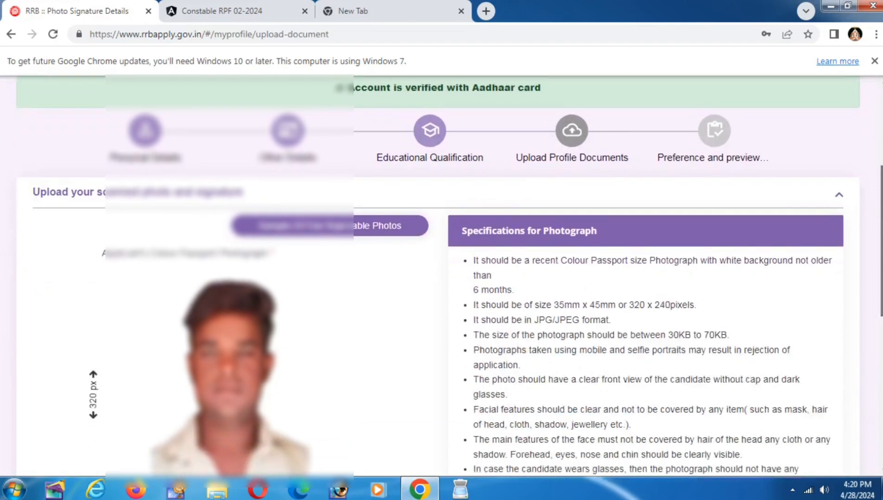
scroll(442, 278, "down", 6)
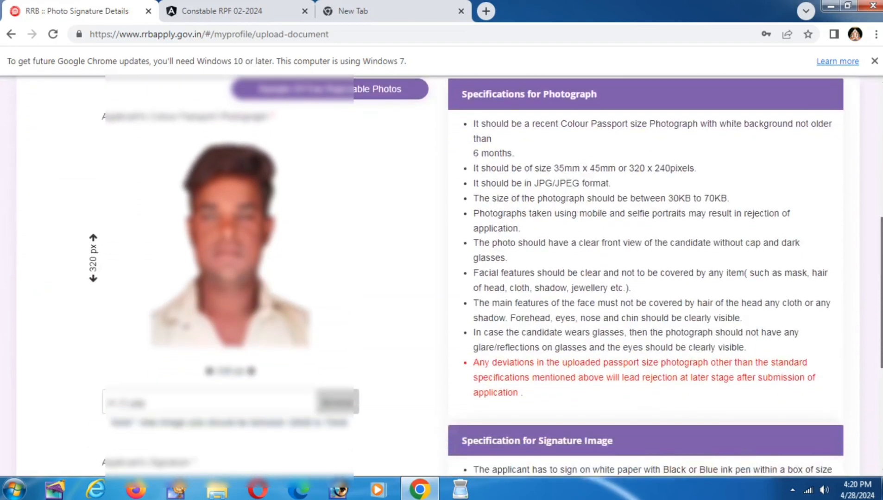
scroll(793, 288, "up", 5)
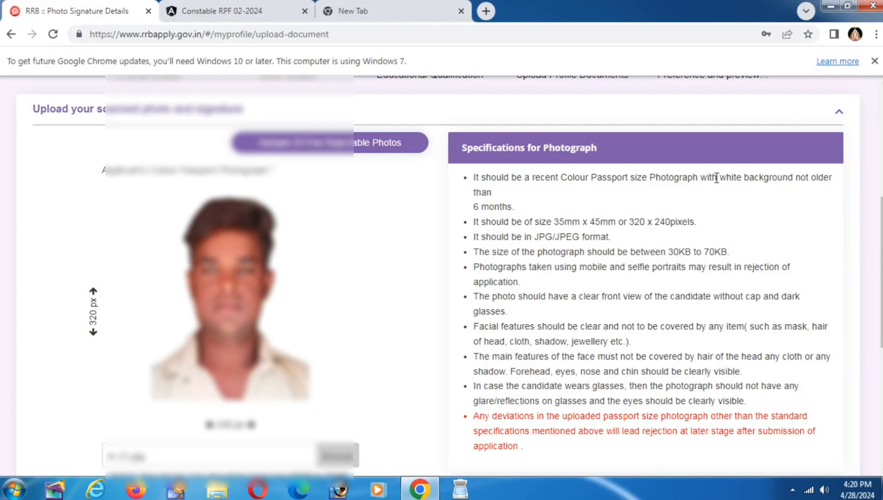
Step: Review the photograph rules: white background, taken within 6 months, JPG/JPEG, 30KB–70KB
left_click_drag(717, 178, 794, 195)
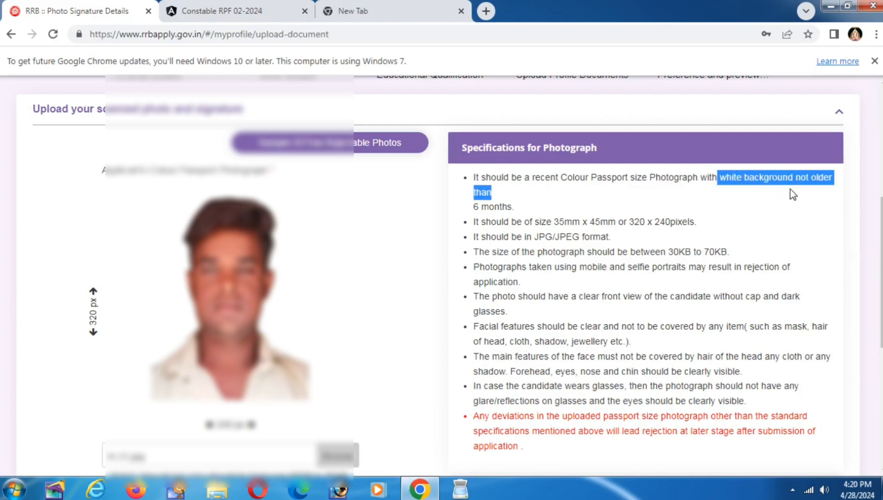
left_click(792, 194)
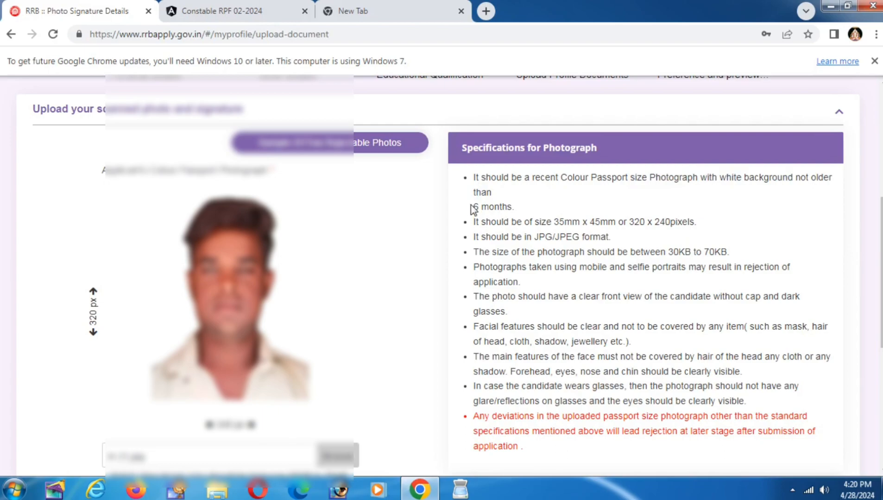
left_click_drag(471, 205, 537, 212)
left_click(569, 207)
left_click_drag(667, 252, 735, 256)
left_click(771, 259)
left_click_drag(534, 236, 612, 238)
left_click(613, 241)
Step: Review the signature rules: Black or Blue ink, JPG/JPEG format, 30KB–70KB size
scroll(672, 265, "down", 5)
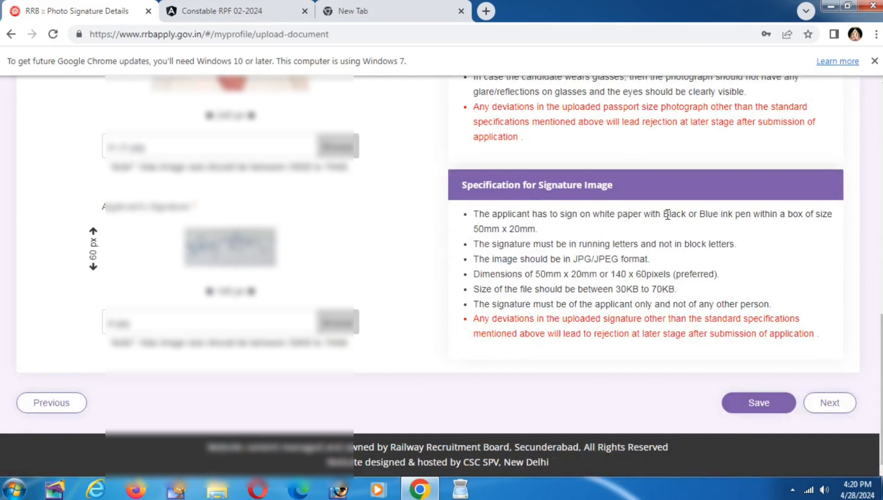
left_click_drag(667, 215, 733, 215)
left_click(750, 248)
left_click_drag(574, 260, 679, 303)
left_click(618, 289)
left_click(763, 295)
scroll(519, 219, "up", 10)
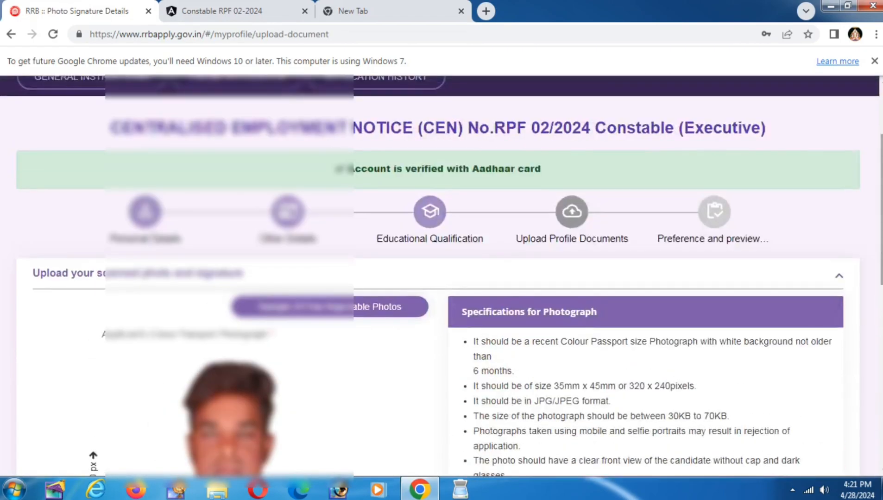
Step: Search Google for 'resize image' from the empty new tab
left_click(352, 11)
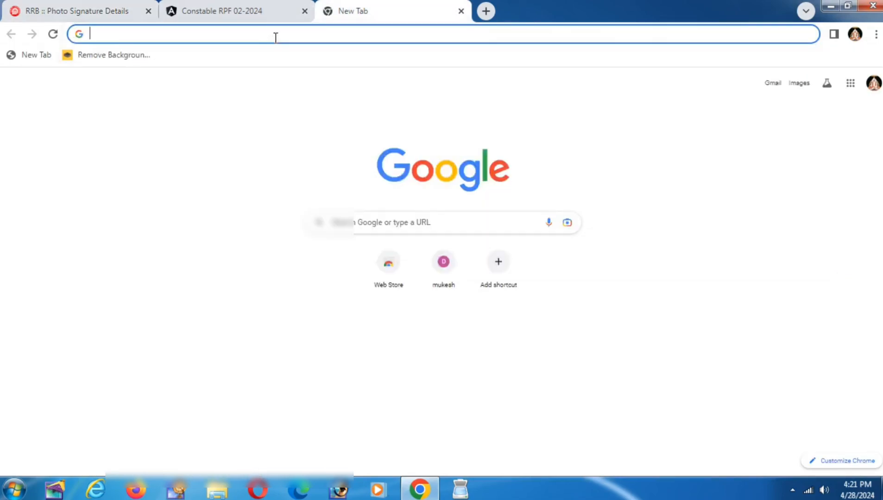
type("re")
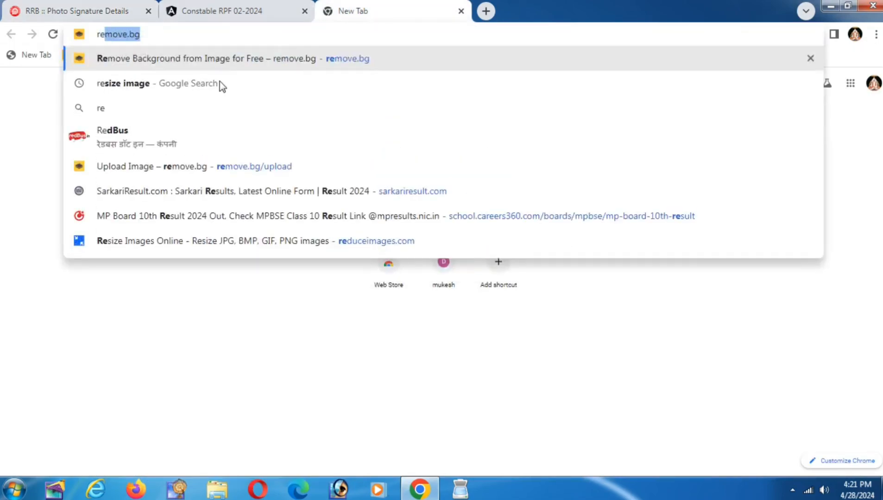
left_click(138, 84)
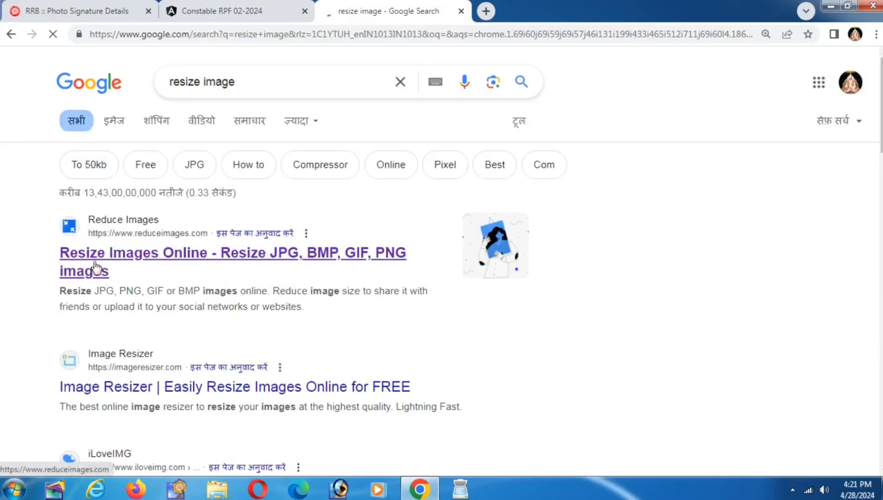
Step: Open Reduce Images and load the image file into the resizer
left_click(94, 263)
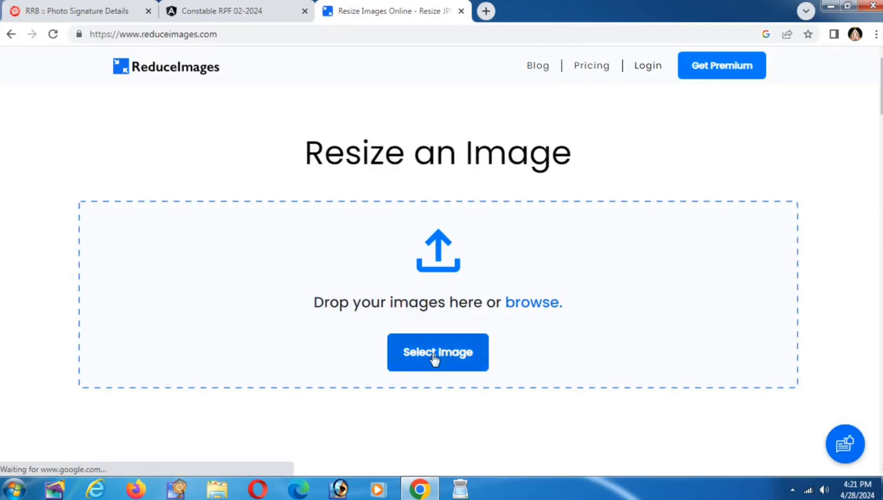
left_click(427, 360)
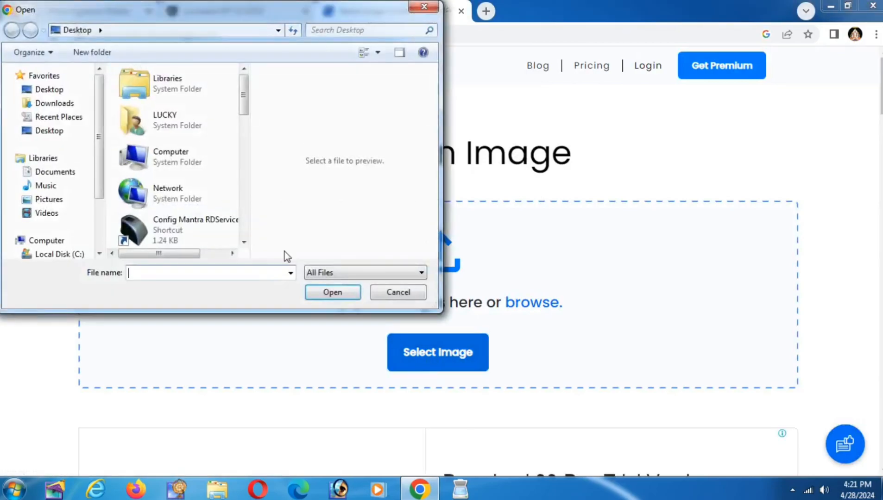
left_click_drag(246, 91, 245, 132)
scroll(206, 193, "down", 10)
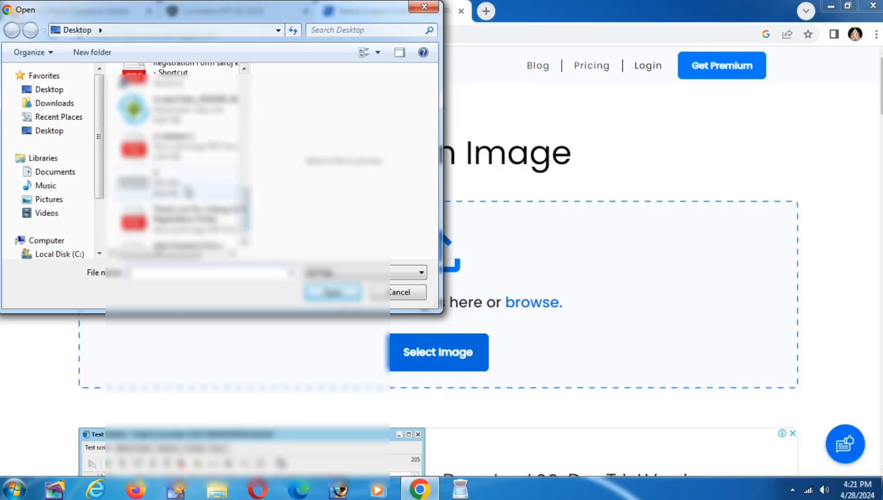
left_click(188, 193)
left_click(332, 292)
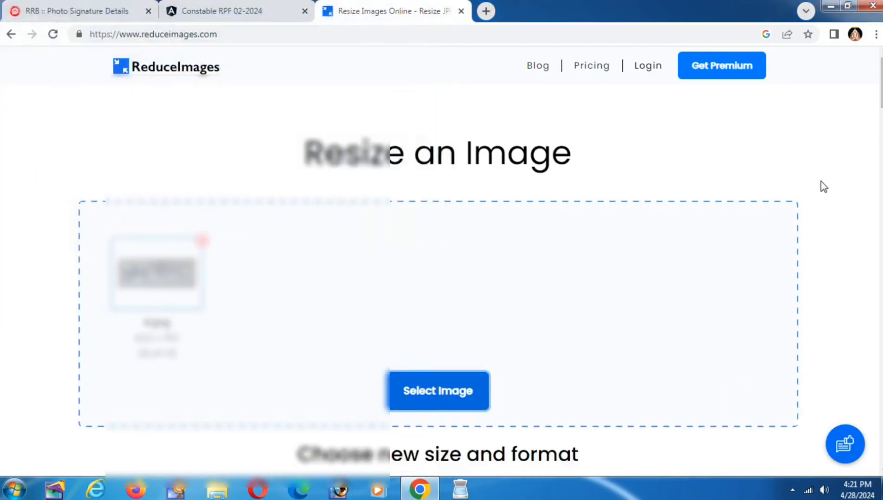
scroll(863, 129, "down", 8)
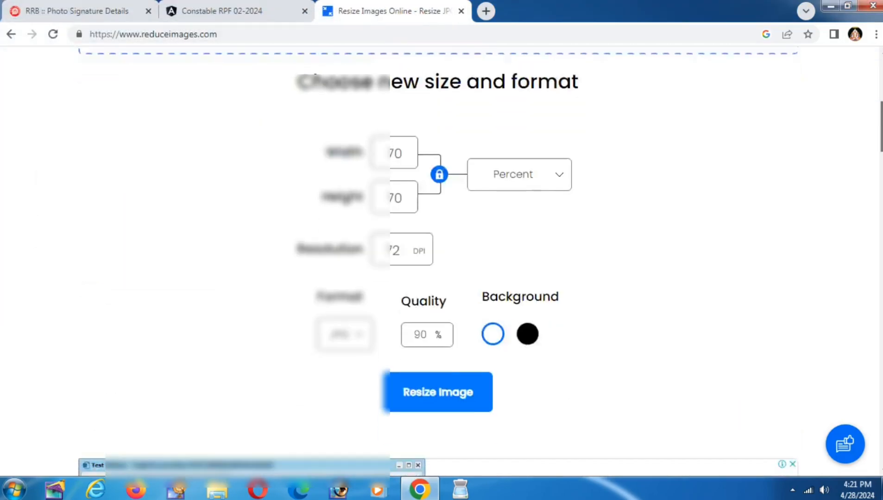
Step: Resize the signature to 65 percent width at 86 quality, then return to the RRB tab
double_click(410, 139)
key("BackSpace")
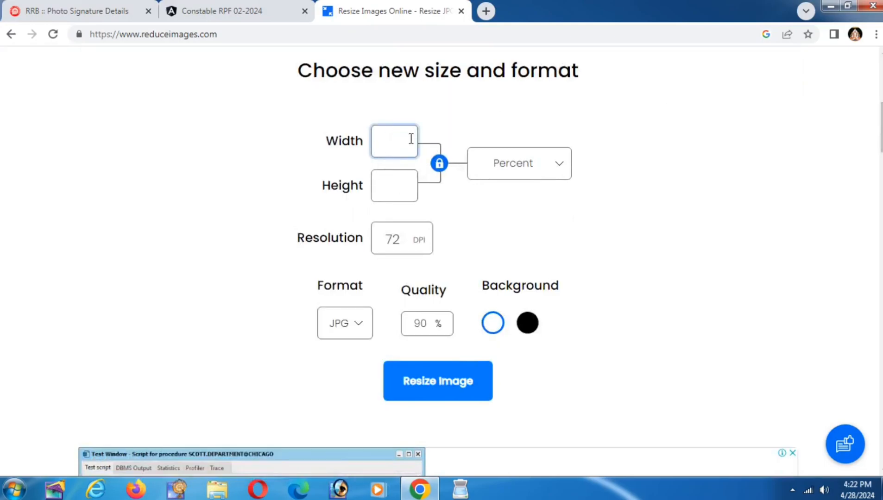
type("65")
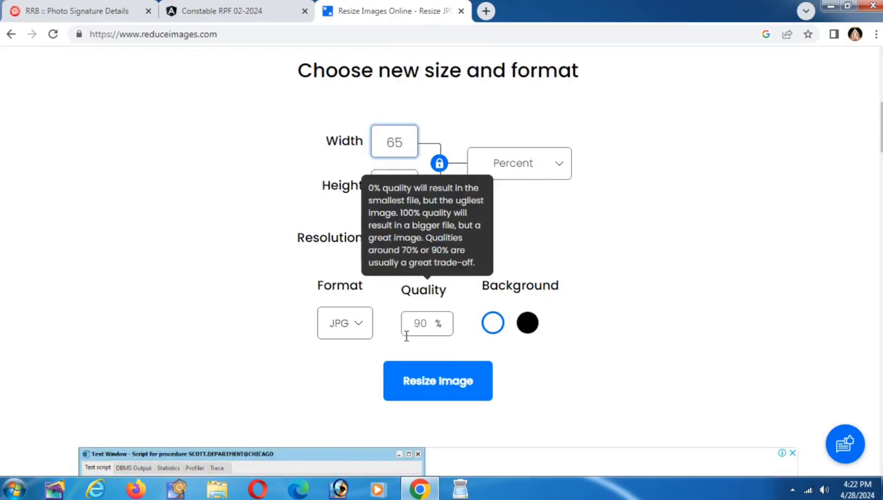
double_click(424, 329)
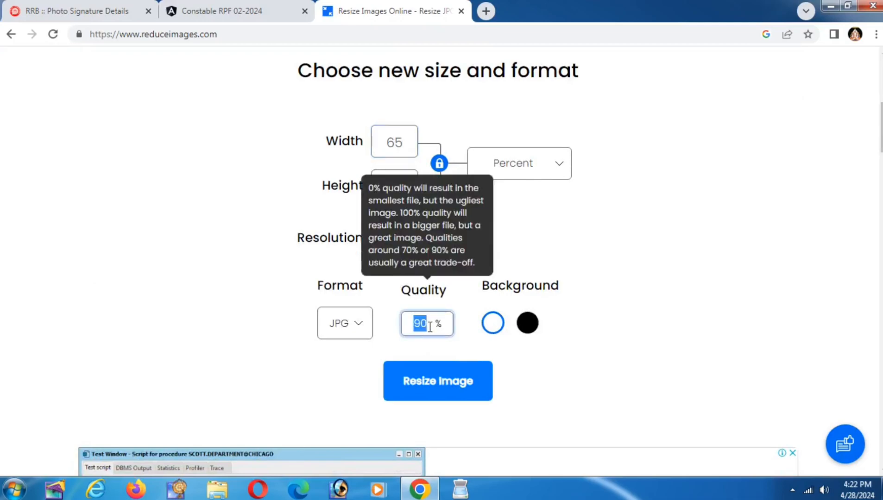
type("86")
left_click(424, 389)
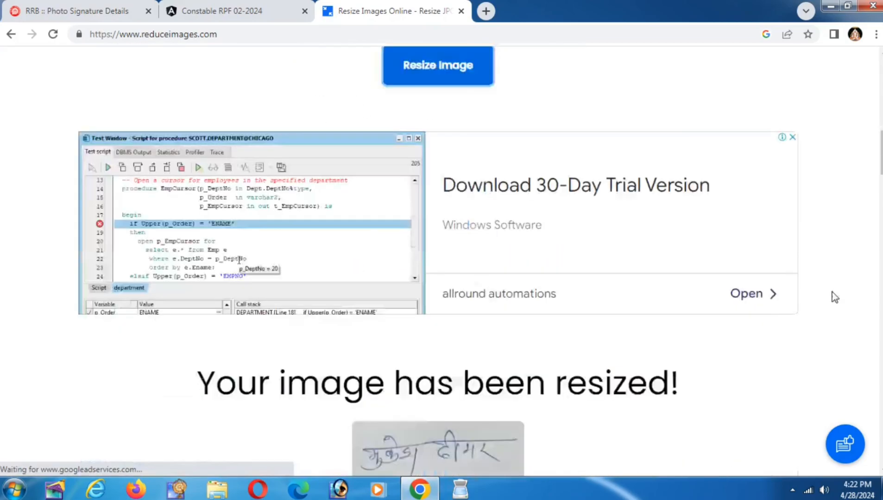
scroll(529, 345, "down", 3)
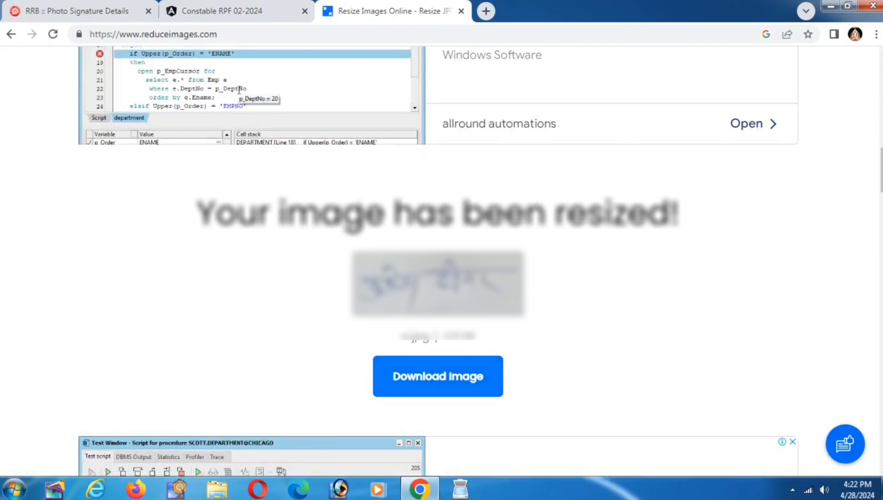
left_click(141, 5)
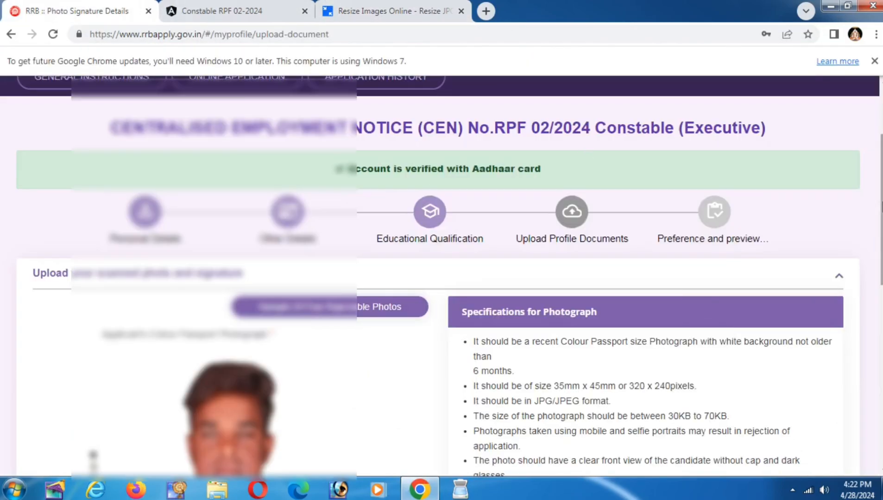
Step: Save the existing photograph and signature without picking a new file and go to Preference and preview
scroll(389, 374, "down", 5)
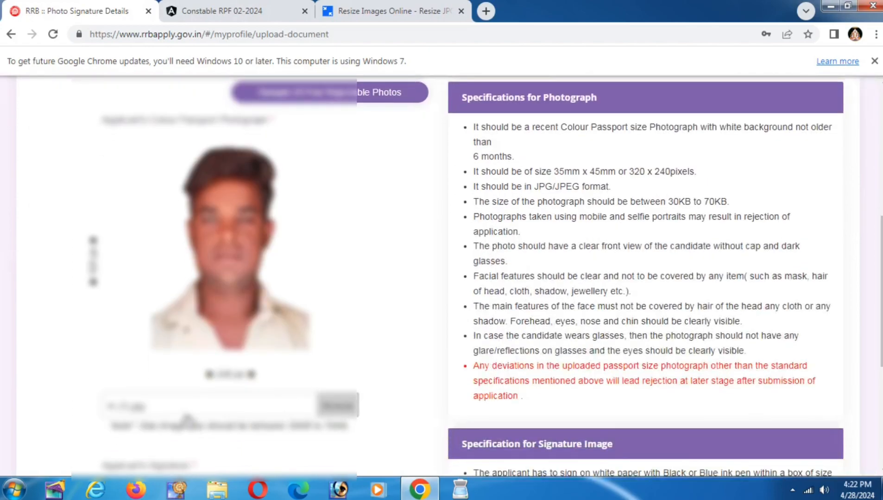
left_click(185, 414)
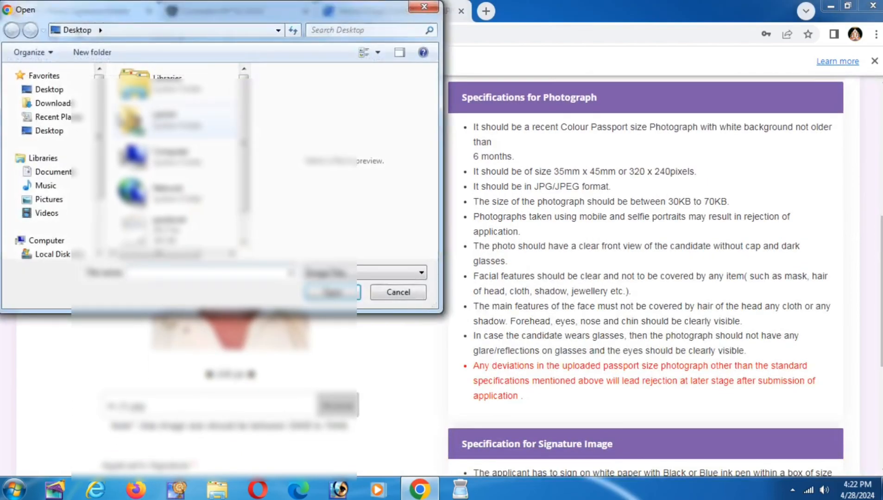
left_click(380, 294)
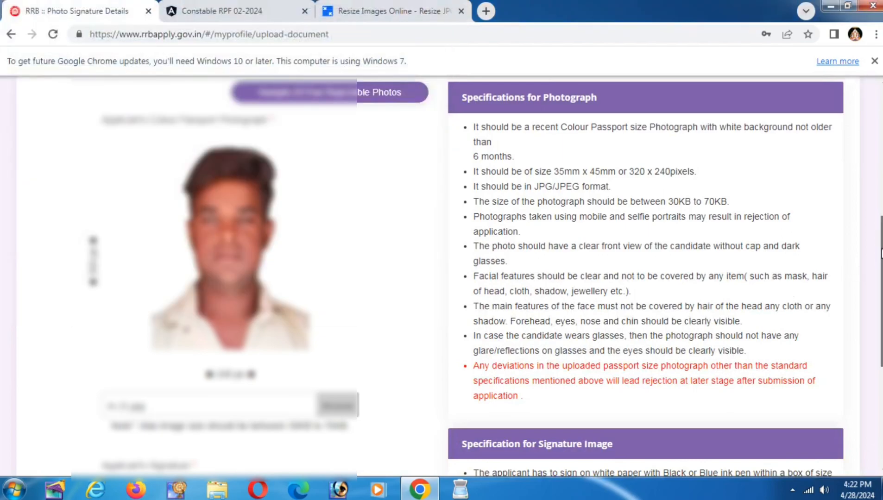
left_click_drag(879, 258, 874, 375)
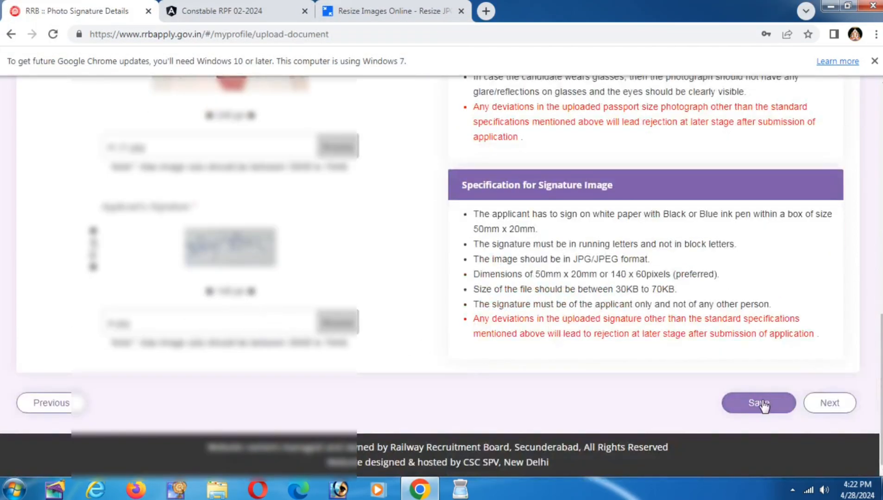
left_click(740, 412)
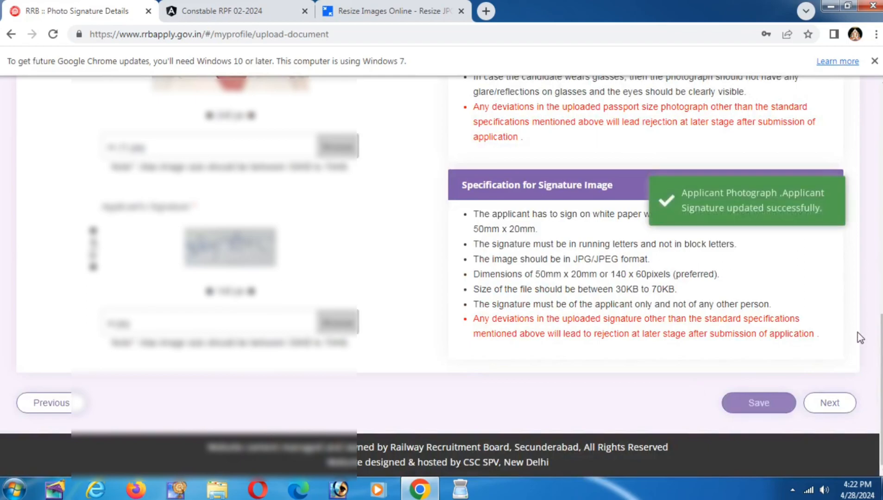
left_click(831, 405)
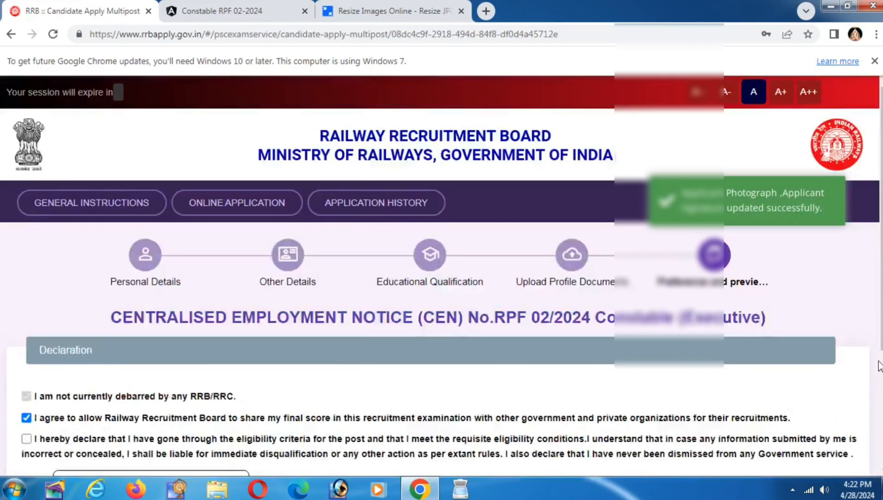
Step: Scroll down to the Declaration section's eligibility checkbox and Place field
scroll(485, 351, "down", 4)
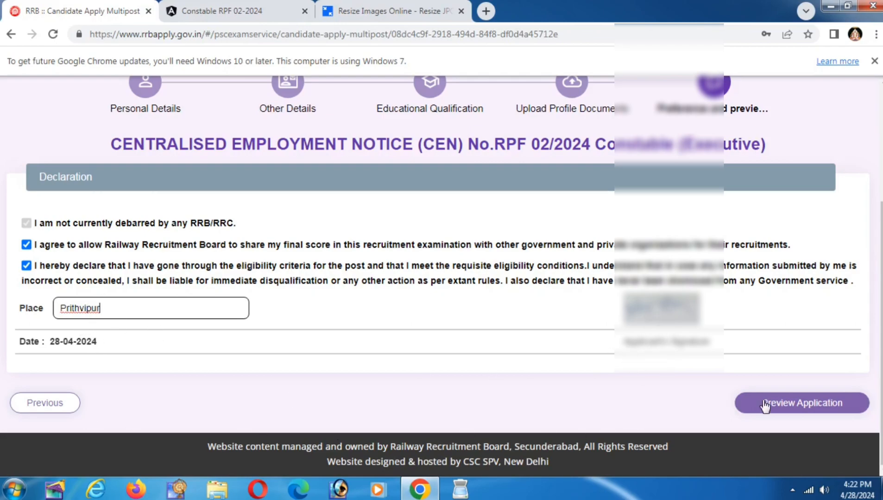
Step: Preview the application, tick the details-checked box, then return to the declaration
left_click(819, 403)
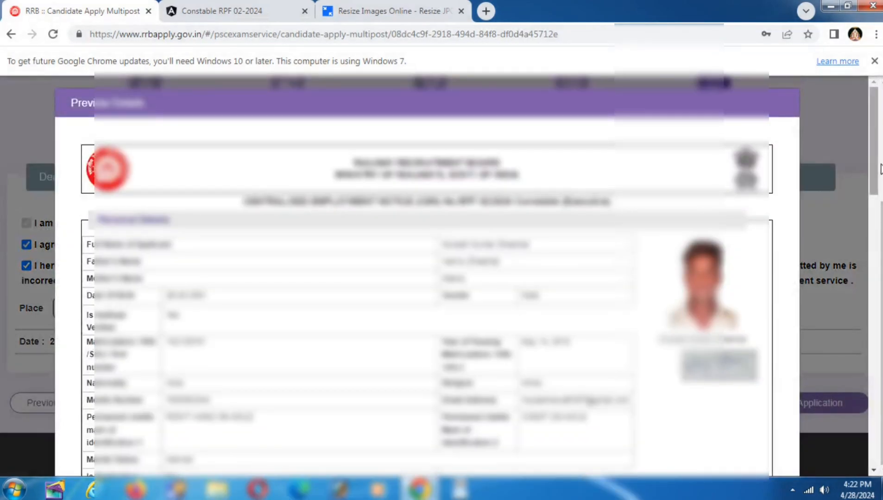
left_click_drag(879, 169, 879, 438)
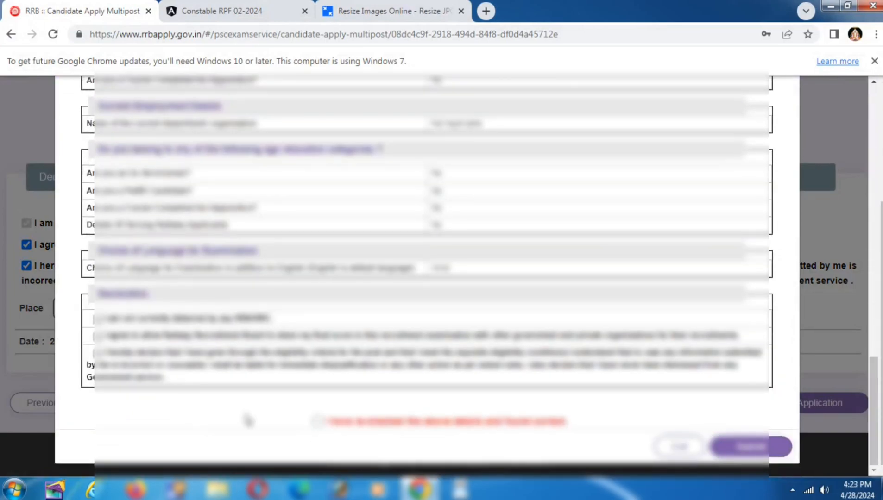
left_click(318, 422)
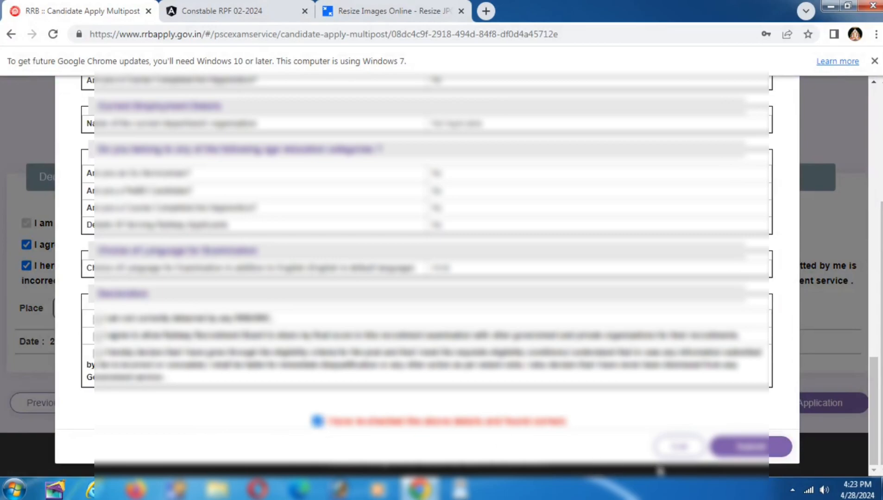
left_click(668, 453)
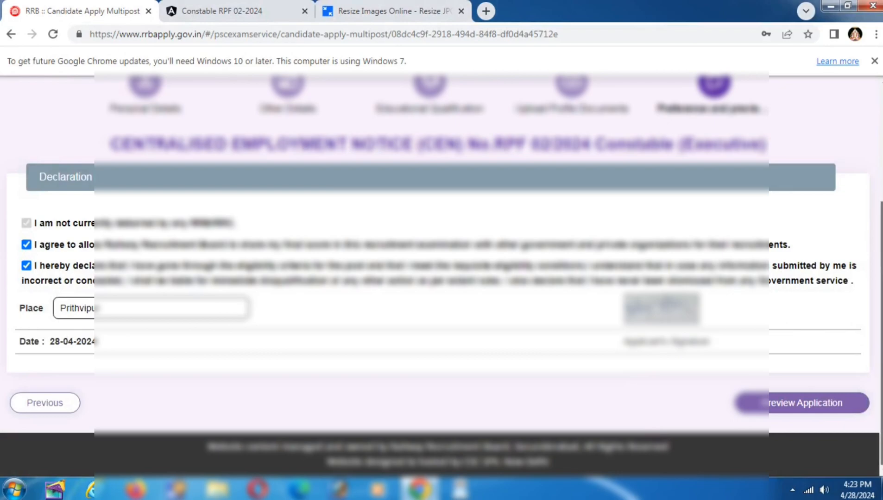
Step: Reopen the preview, confirm the details are checked again, and submit the application
mouse_move(882, 269)
left_mouse_down()
mouse_move(882, 226)
mouse_move(881, 269)
left_mouse_up()
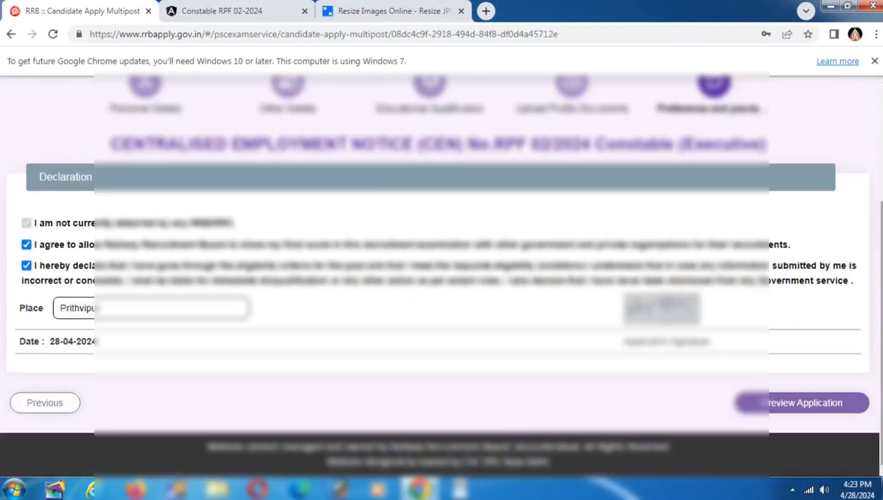
left_click(782, 412)
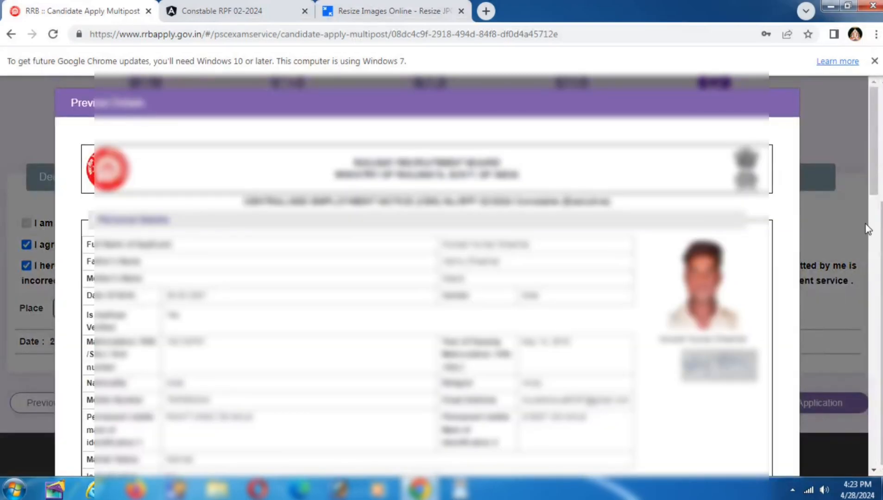
left_click_drag(869, 183, 882, 480)
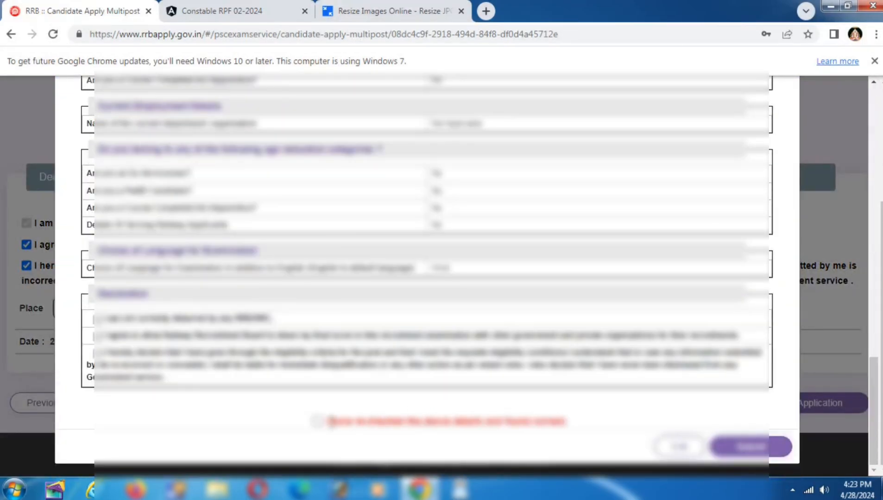
left_click(318, 421)
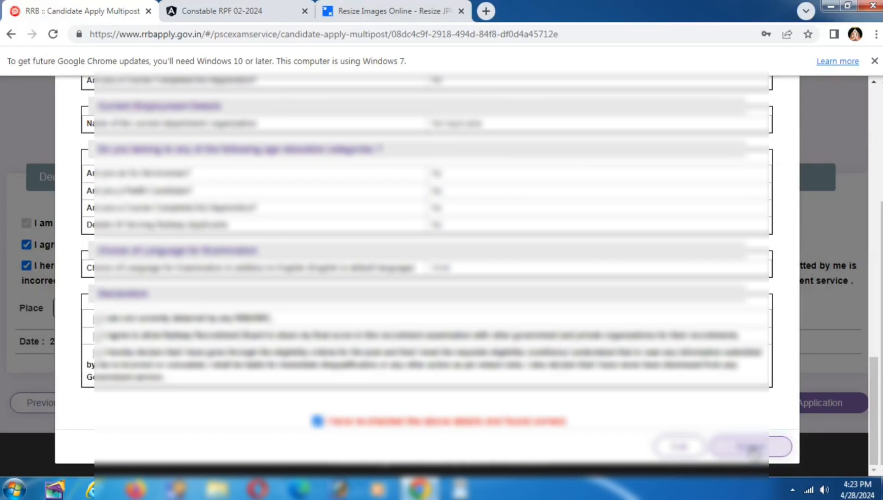
left_click(748, 446)
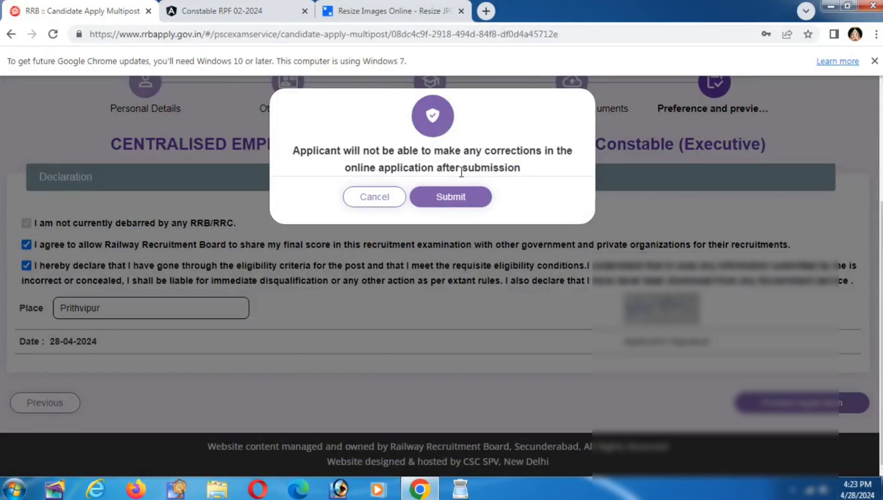
Step: Confirm final submission and review the ₹500.00 application fee on the Add Payment page
left_click(444, 199)
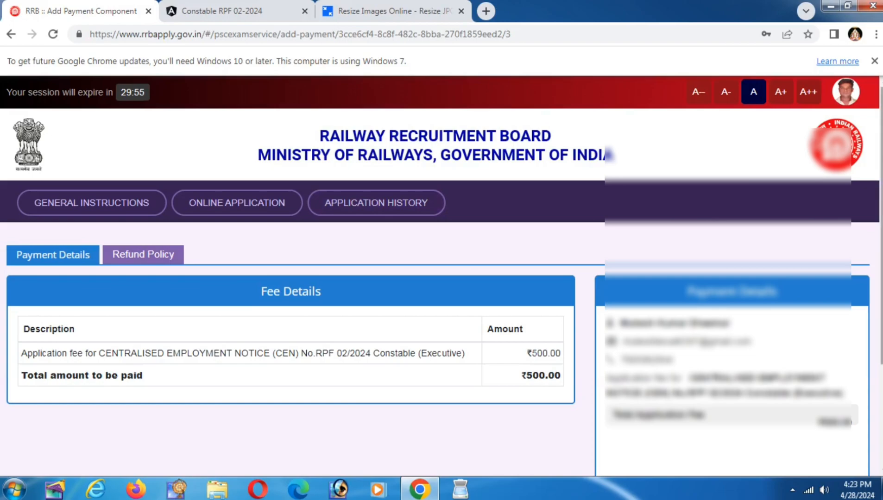
scroll(442, 278, "down", 3)
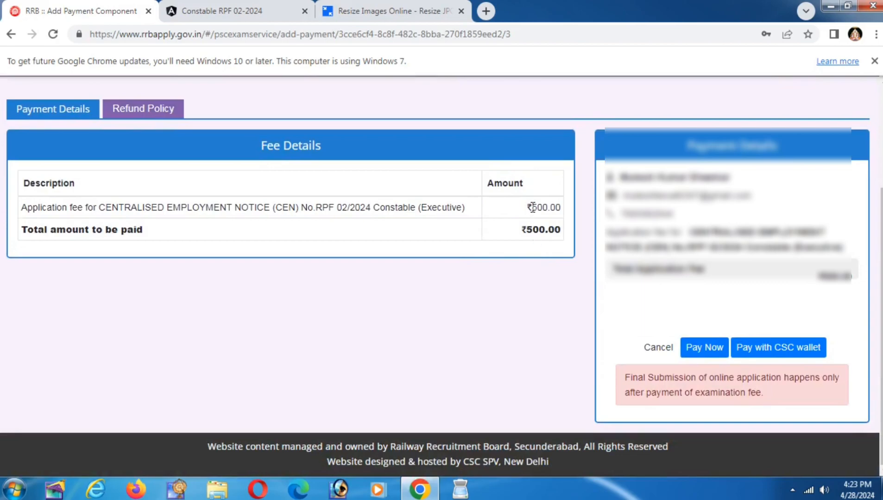
left_click_drag(532, 209, 554, 241)
left_click(526, 281)
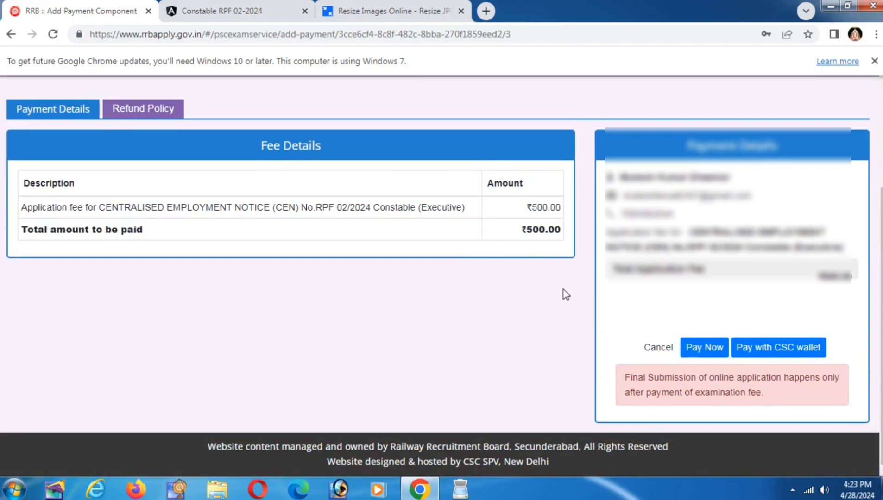